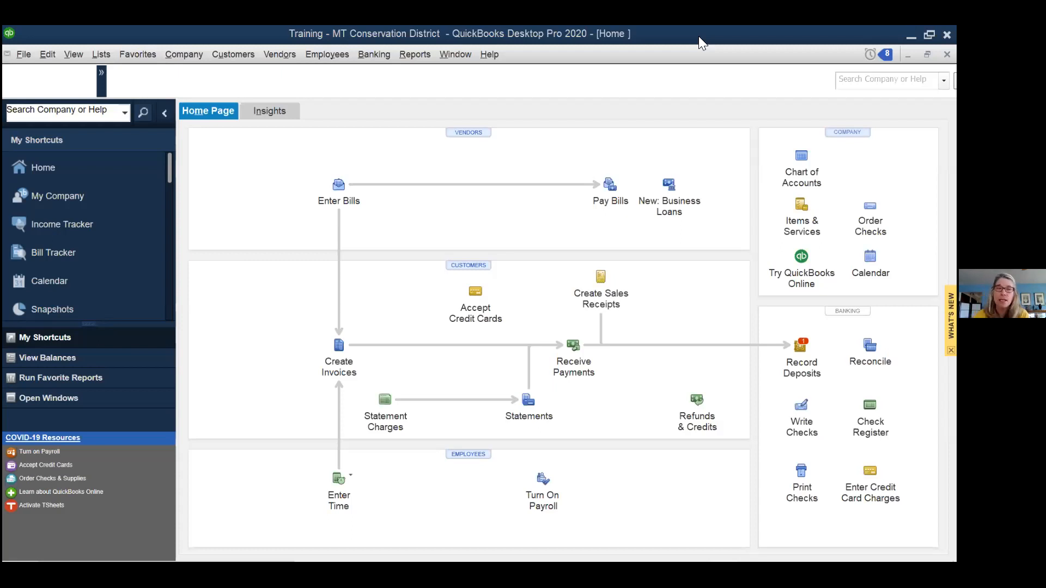
# - Open the Customer Center and select Local Fire Services' 02/19/2021 invoice 1 transaction
pyautogui.click(101, 55)
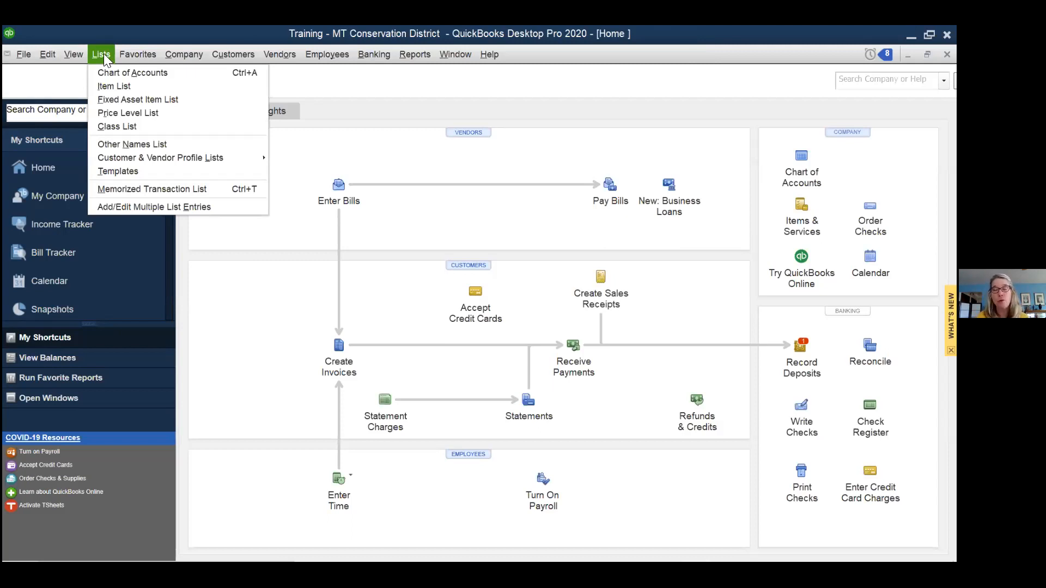
pyautogui.click(104, 53)
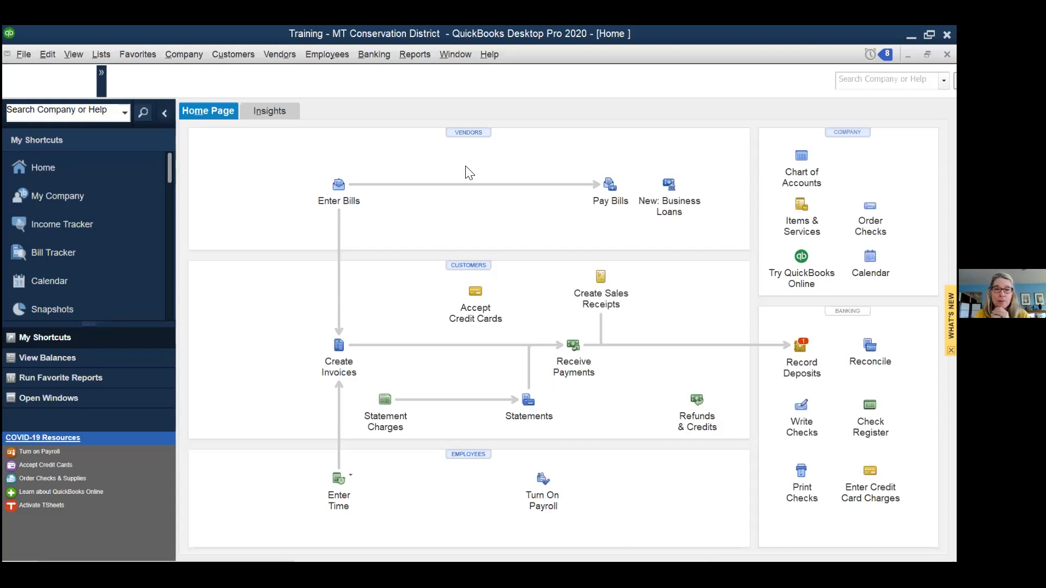
pyautogui.click(461, 267)
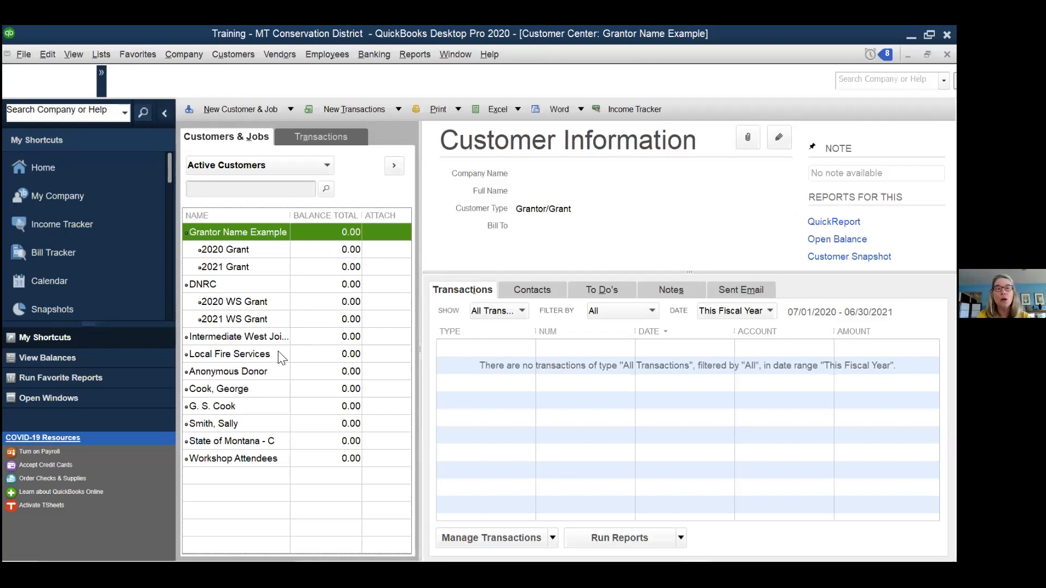
pyautogui.click(245, 355)
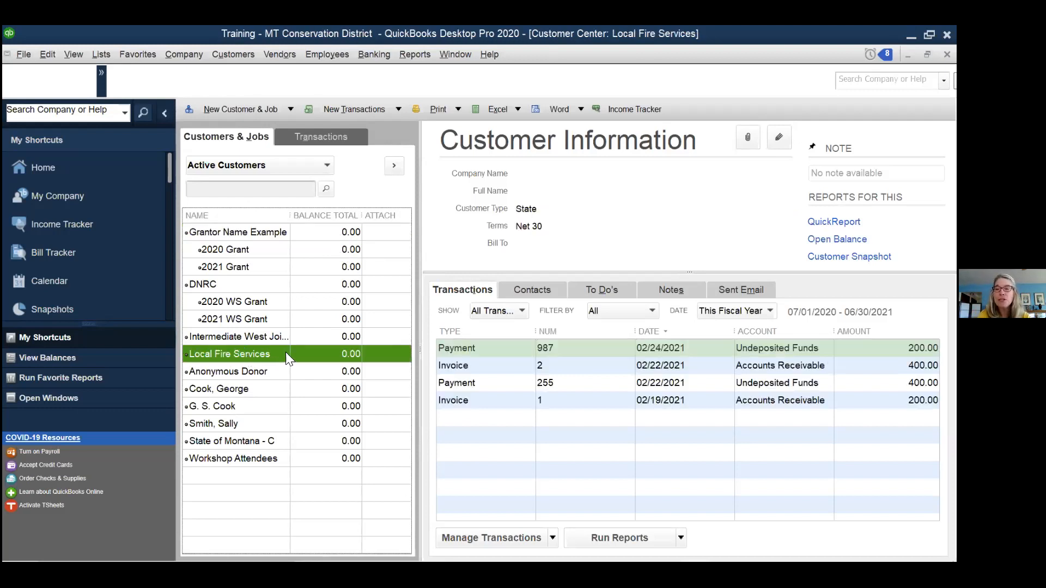
pyautogui.click(468, 401)
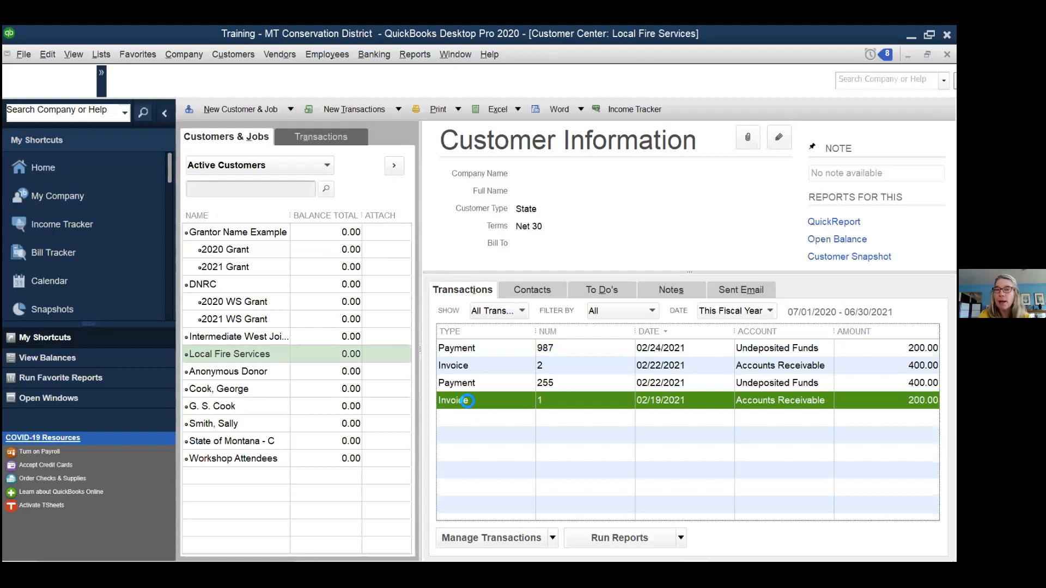
# - Review invoice 1, a paid $200 NTSD Rental, then close it and the Customer Center
pyautogui.doubleClick(467, 401)
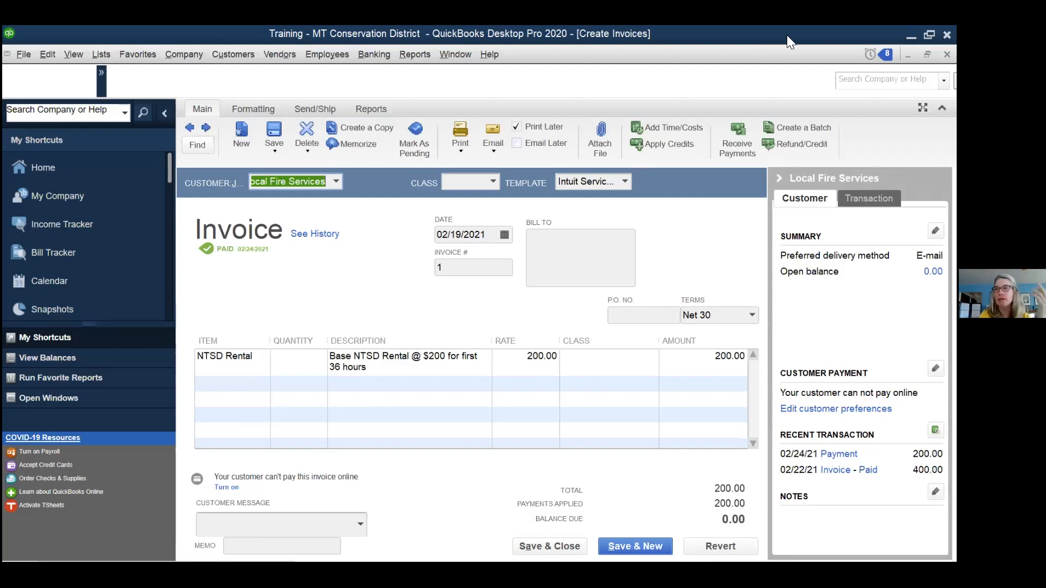
pyautogui.press('Escape')
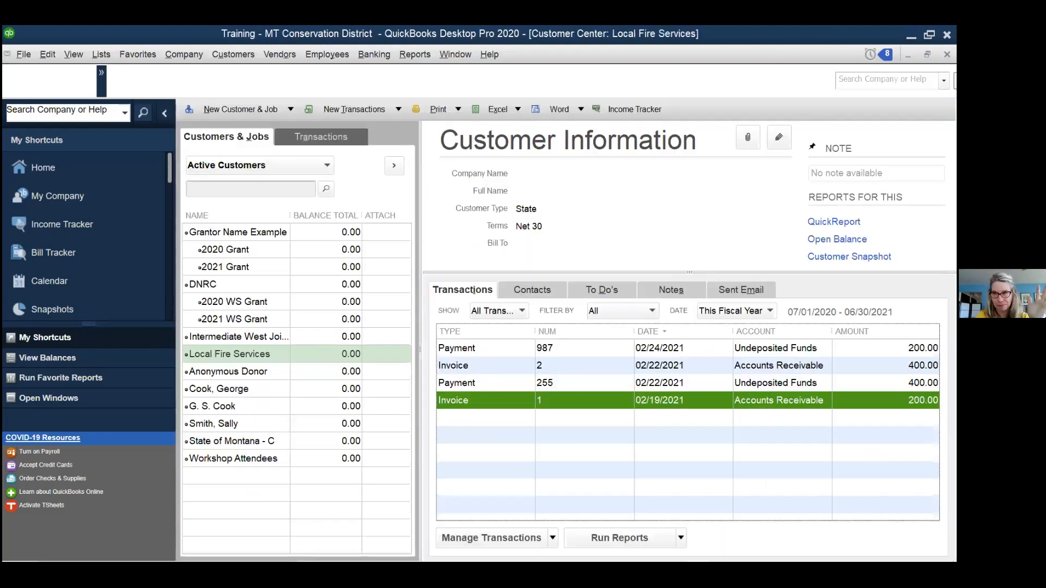
pyautogui.press('Escape')
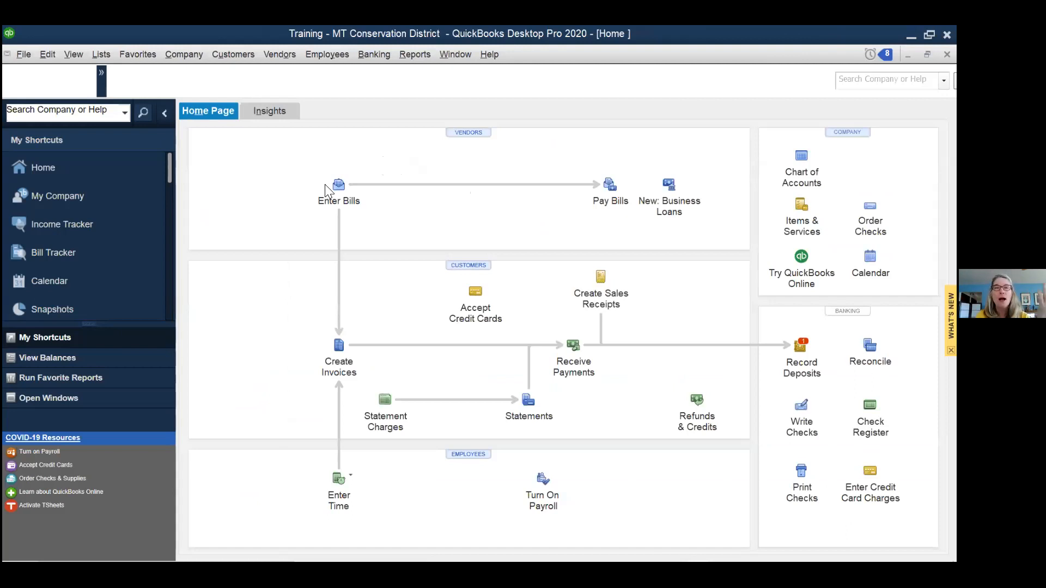
# - In Enter Bills, recall the last saved 650.00 DoubleTree bill dated 02/24/2021, then close it
pyautogui.click(339, 185)
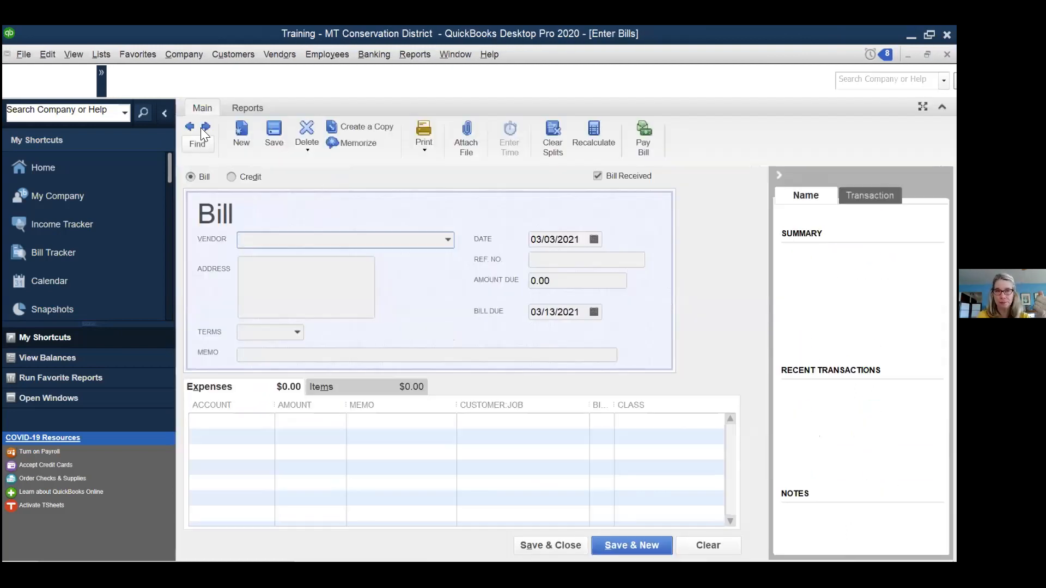
pyautogui.click(192, 124)
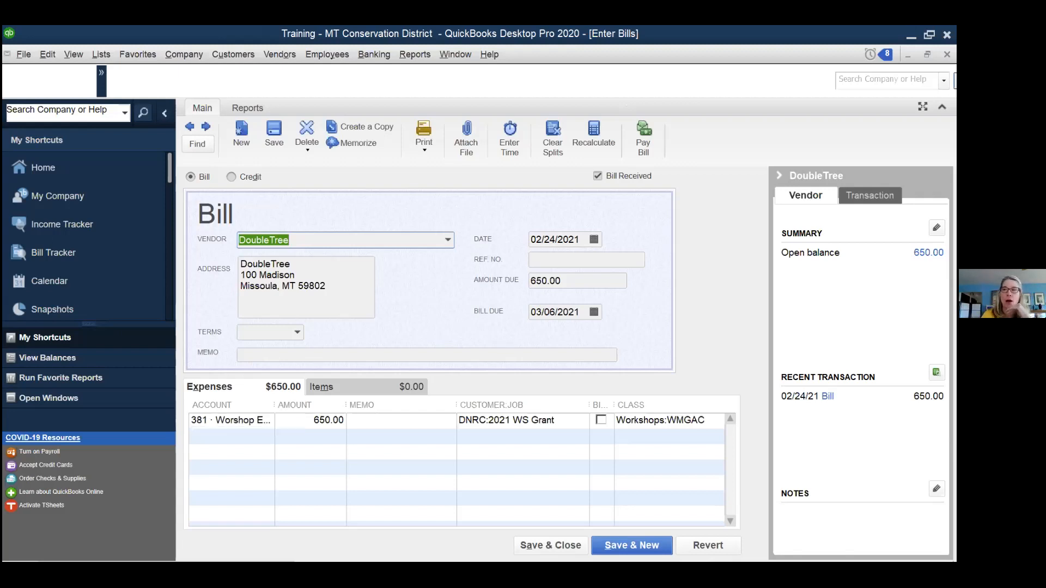
pyautogui.press('Escape')
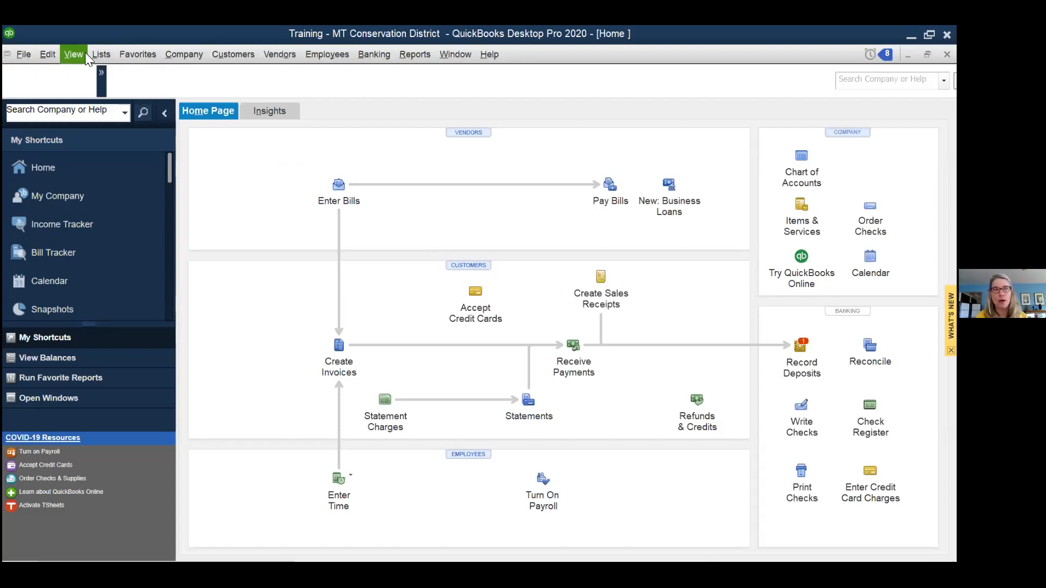
# - Open the Lists menu to show available lists such as Chart of Accounts
pyautogui.click(100, 54)
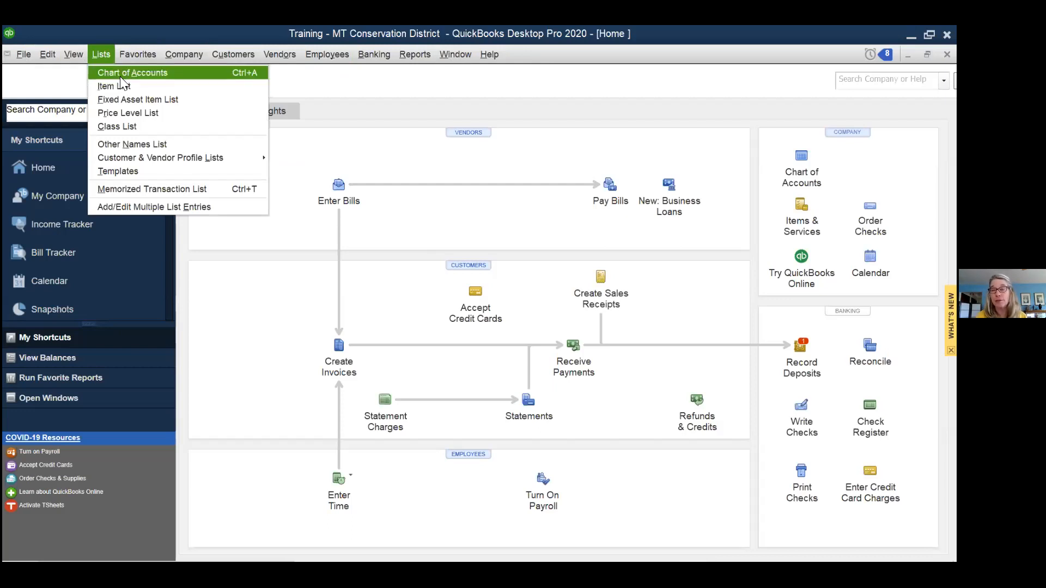
pyautogui.click(105, 53)
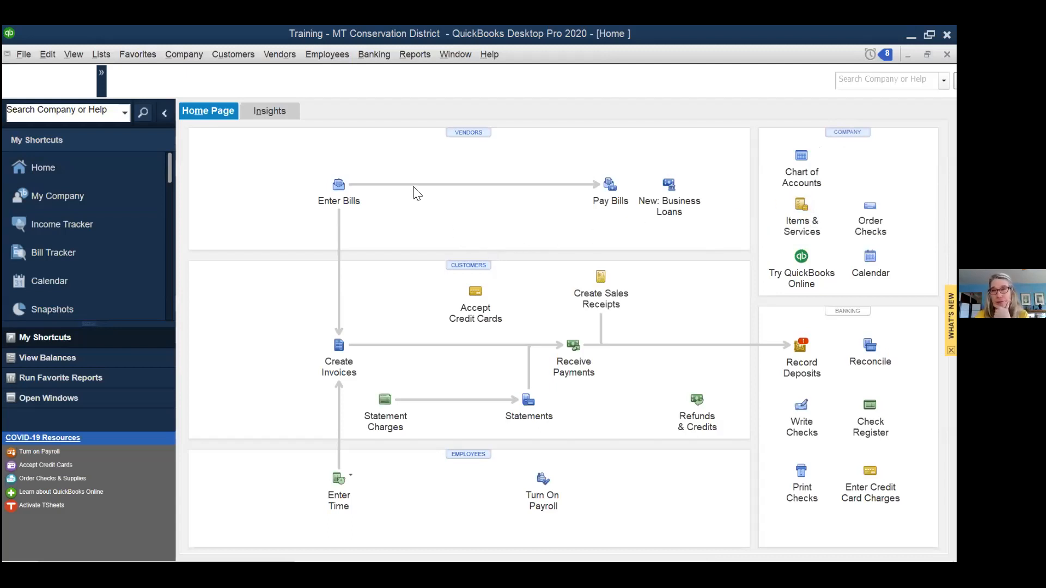
pyautogui.click(101, 55)
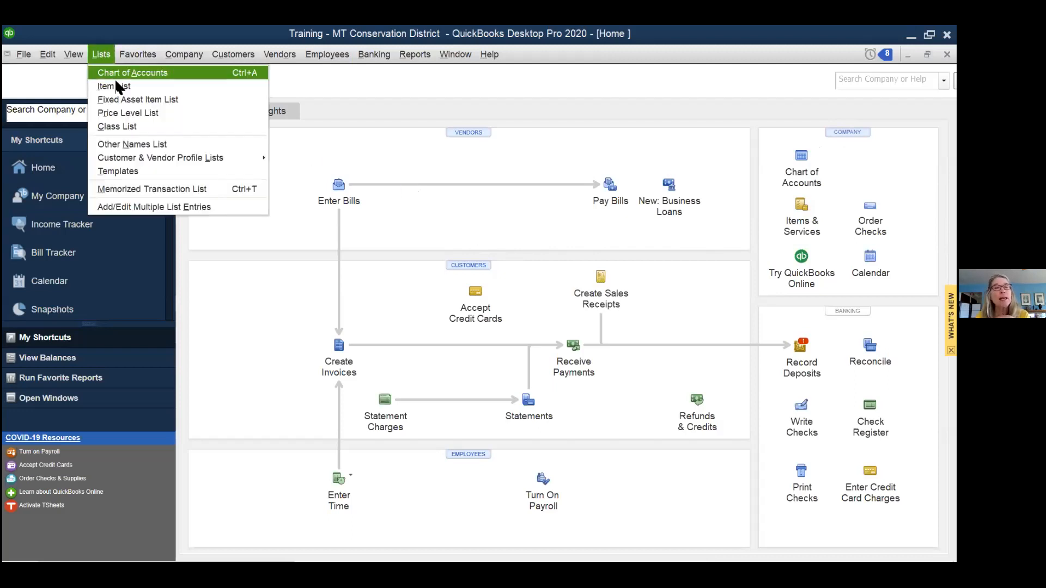
pyautogui.moveTo(154, 159)
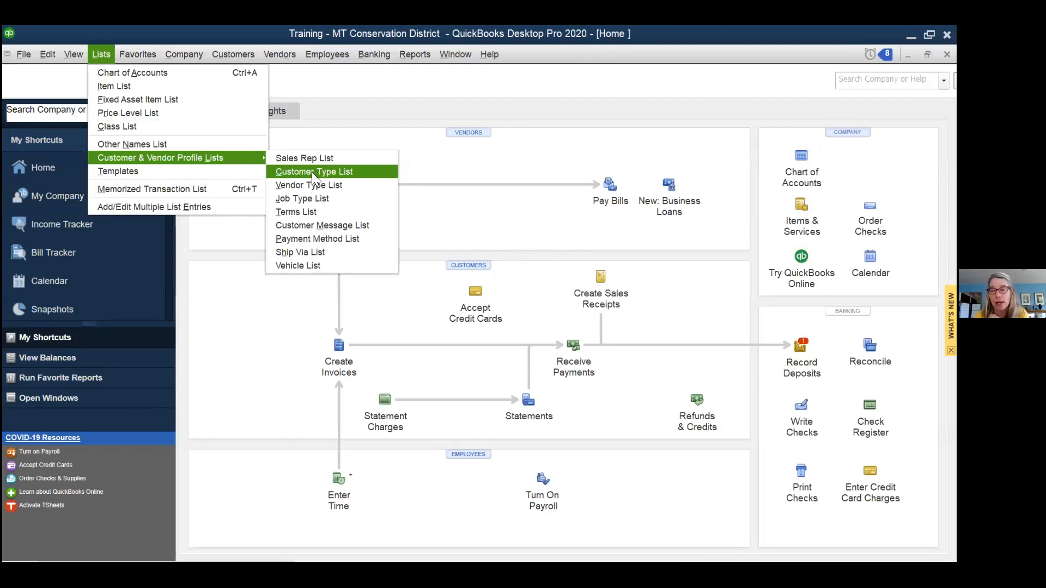
pyautogui.click(102, 53)
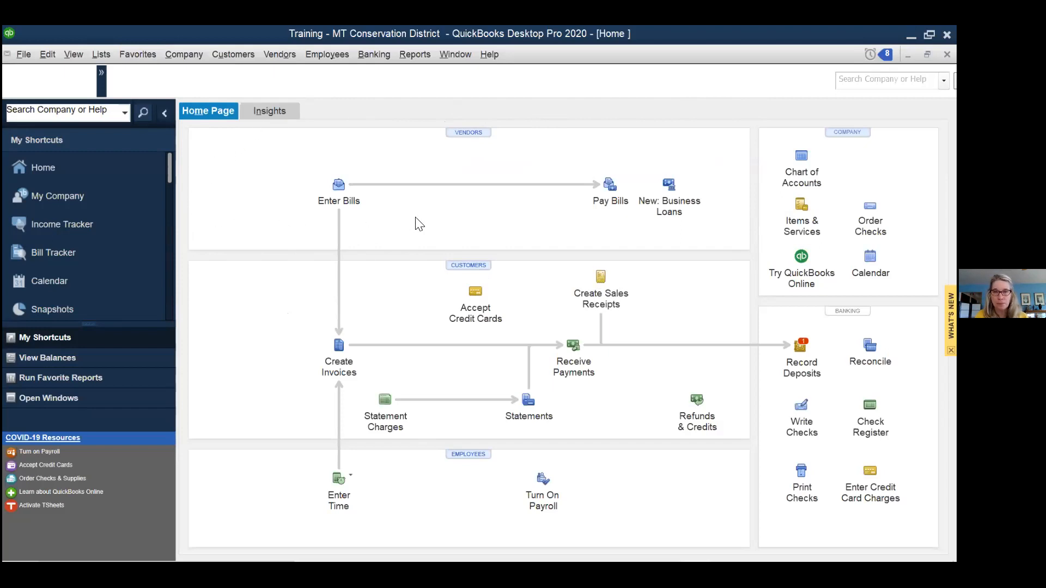
pyautogui.click(468, 133)
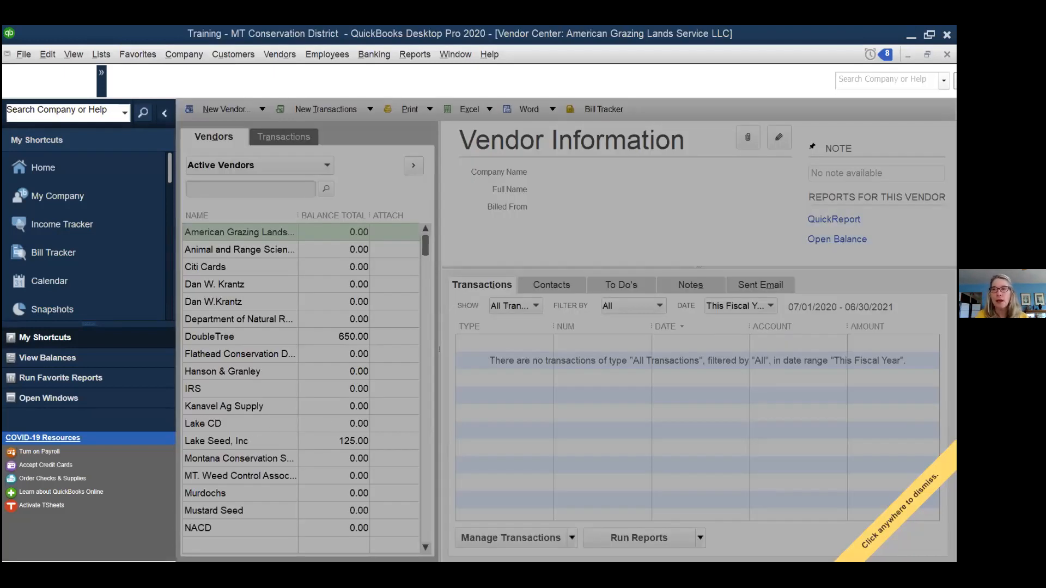
pyautogui.click(900, 511)
pyautogui.click(947, 54)
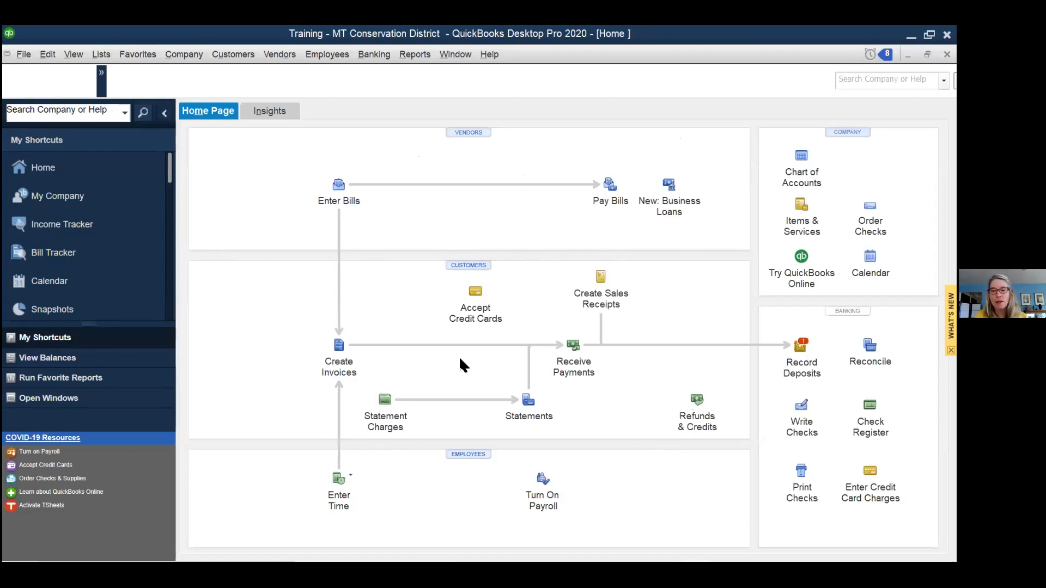
pyautogui.click(468, 267)
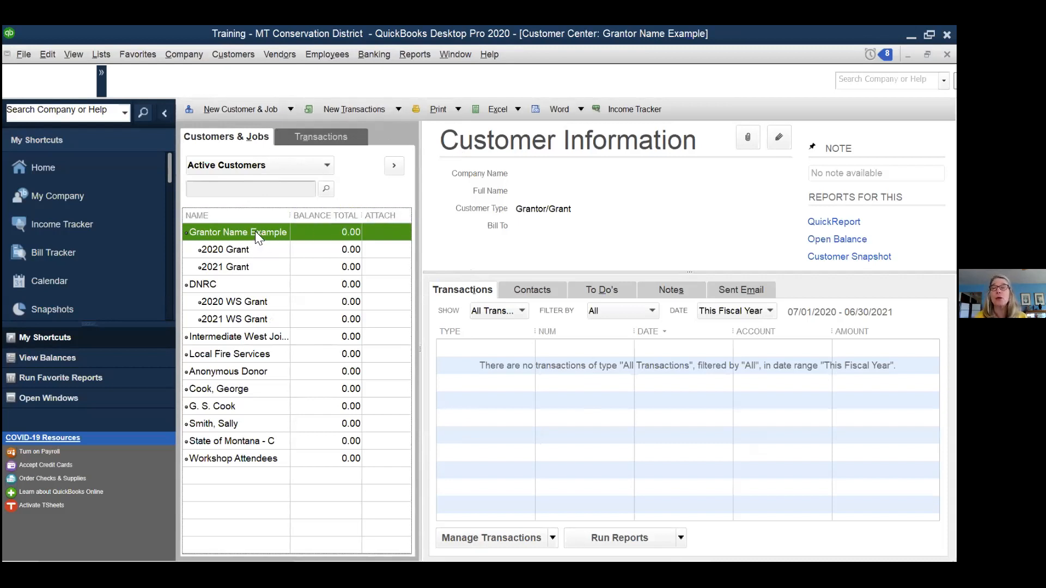
pyautogui.click(250, 250)
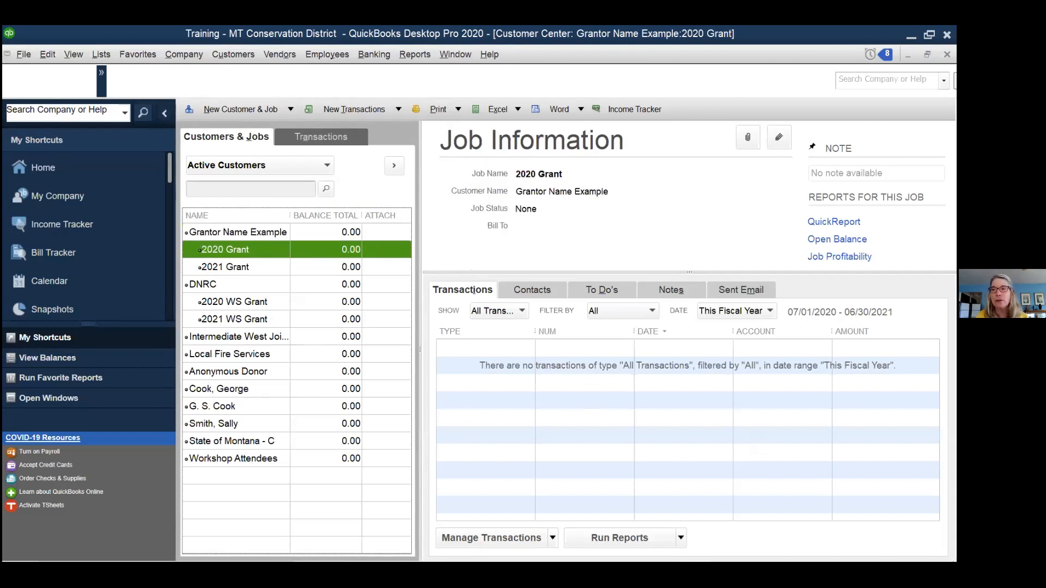
pyautogui.click(947, 55)
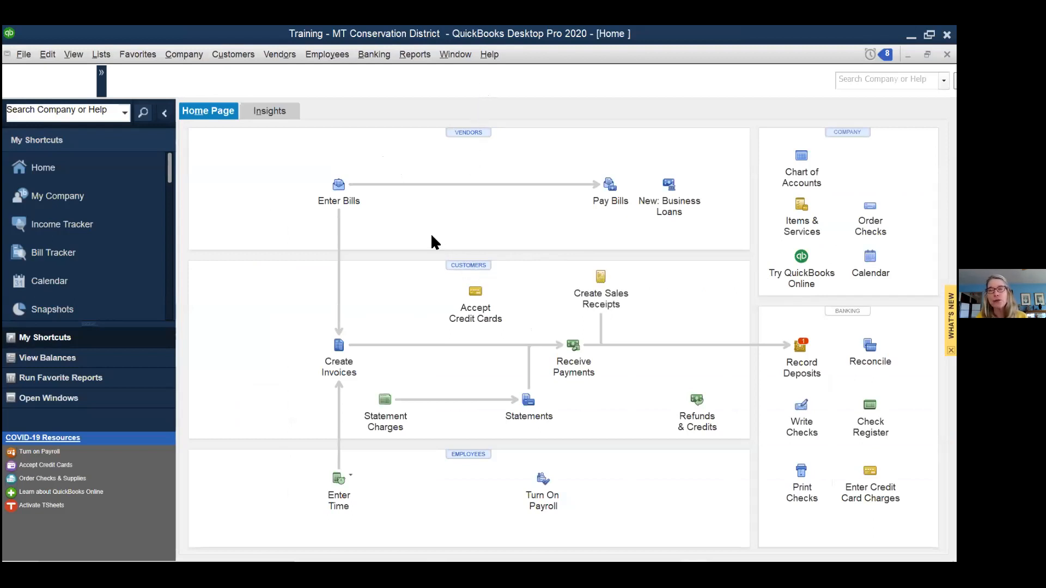
pyautogui.click(236, 53)
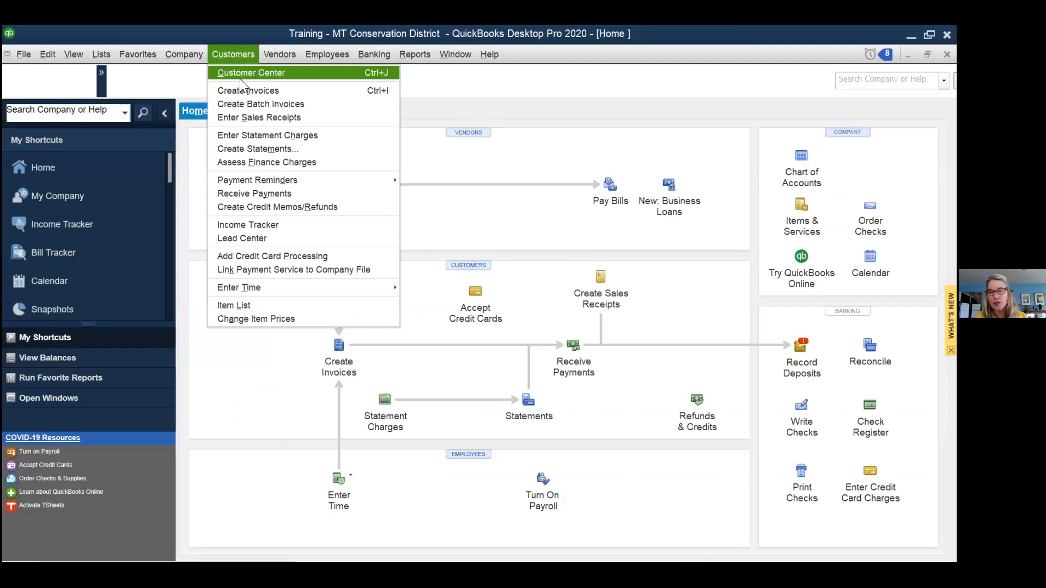
pyautogui.click(230, 50)
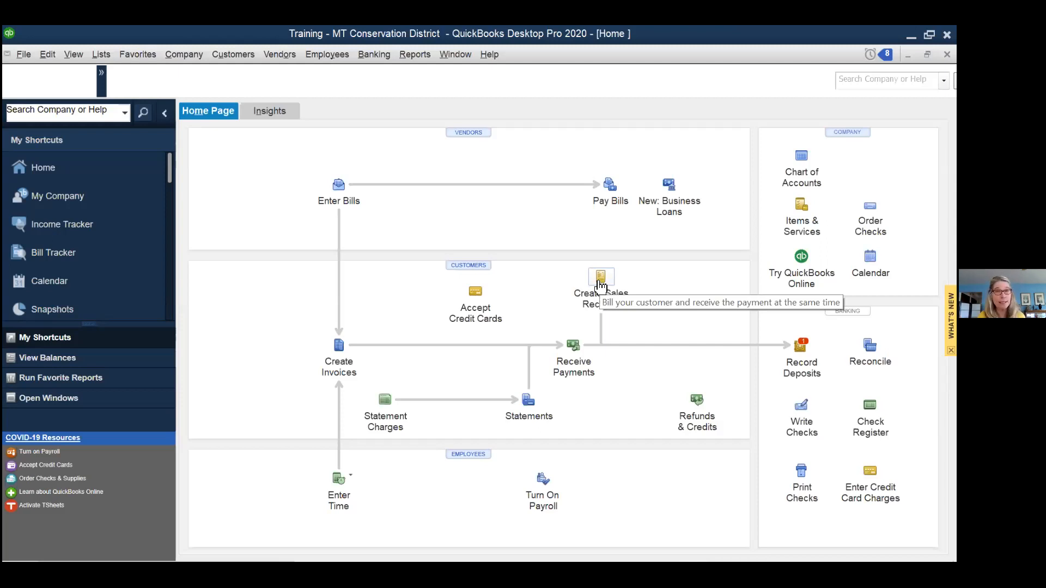
pyautogui.click(73, 56)
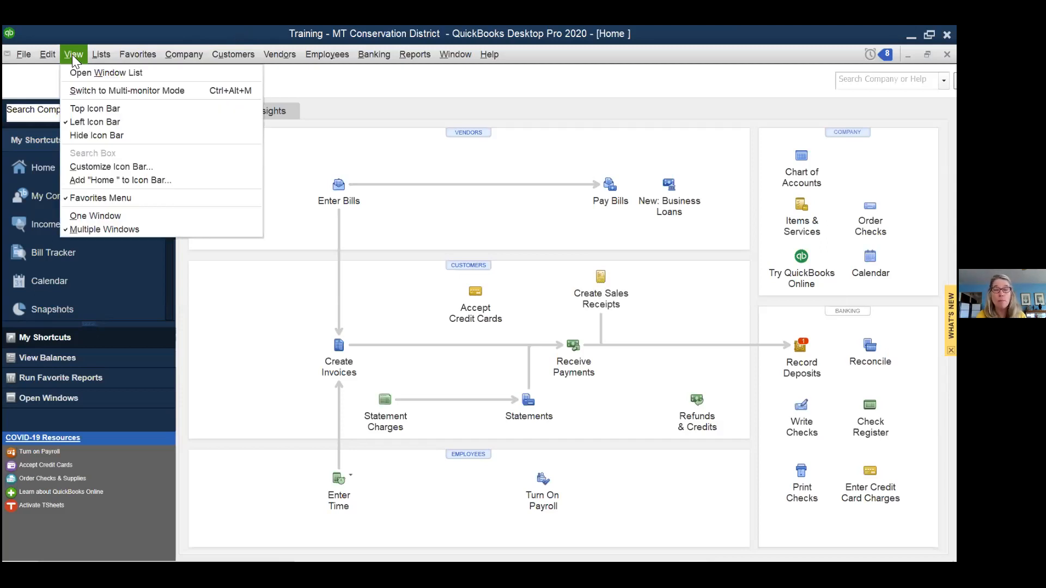
# - Leave the display options unchanged and open the Customer Center from the Home page
pyautogui.click(72, 54)
pyautogui.click(72, 54)
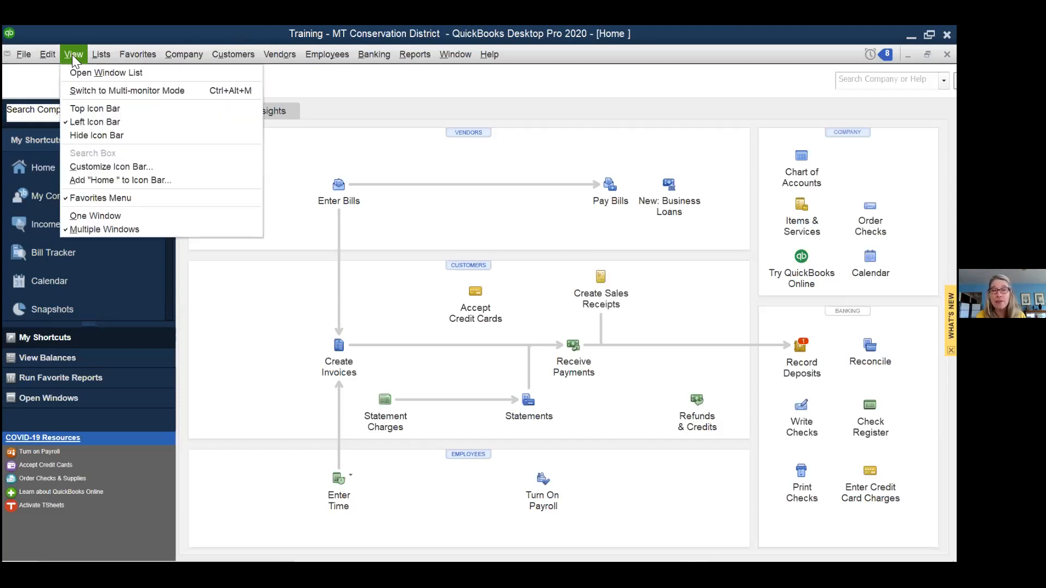
pyautogui.click(74, 56)
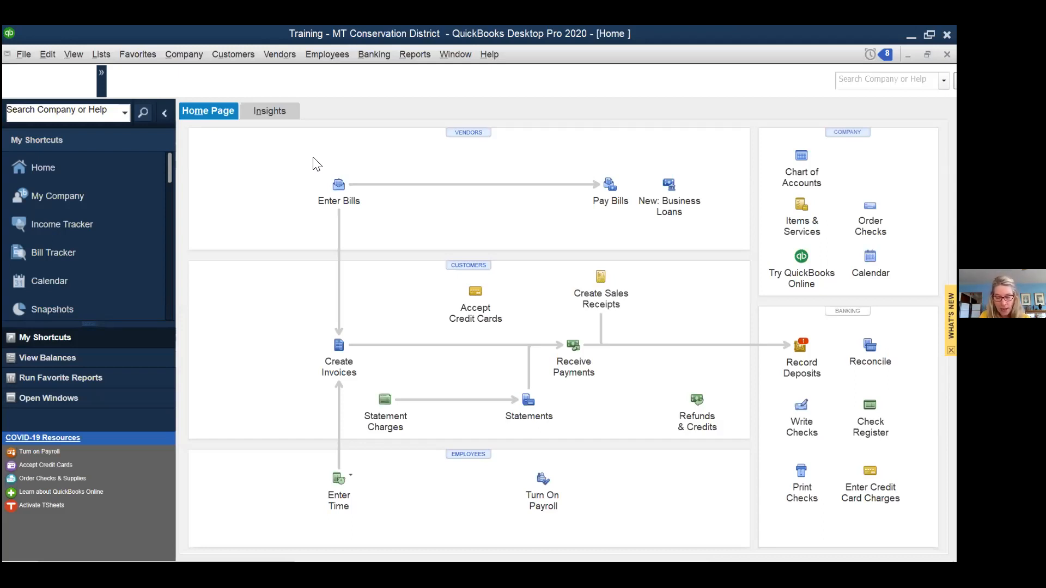
pyautogui.click(467, 266)
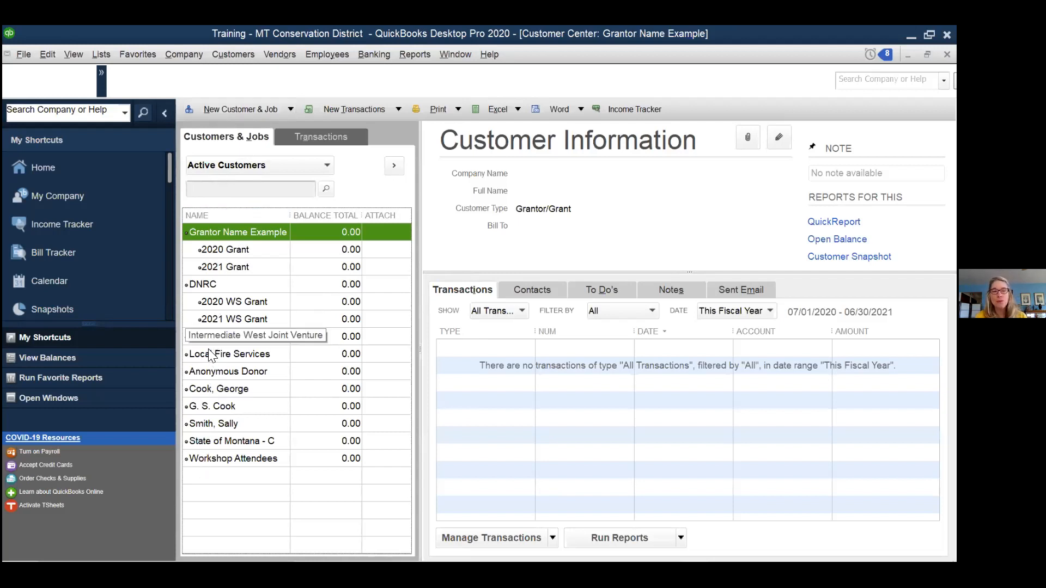
# - Select DNRC to show its two sales receipts, 2,000.00 and 1,500.00, then open Reports
pyautogui.click(213, 282)
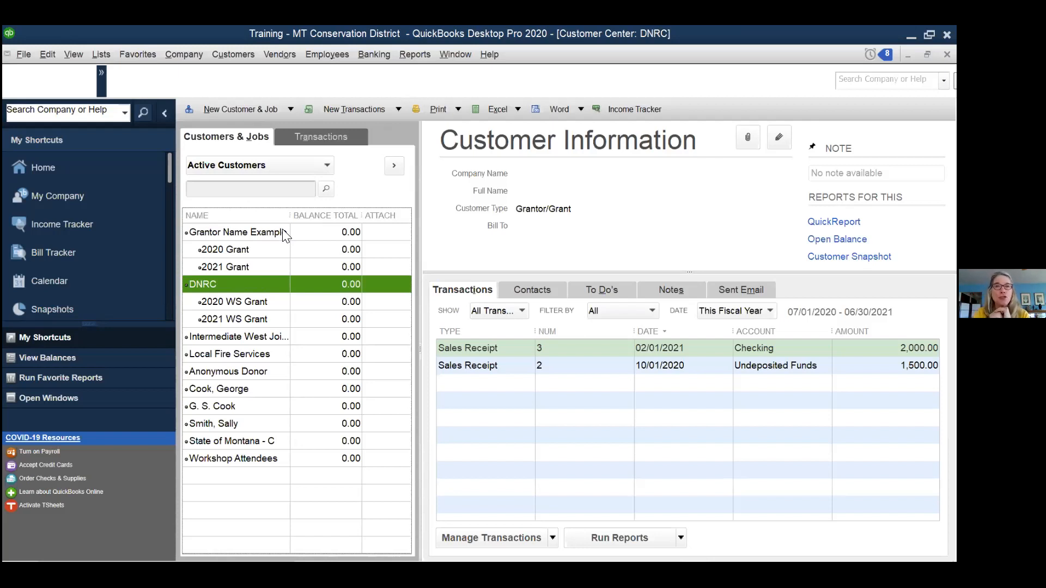
pyautogui.click(419, 56)
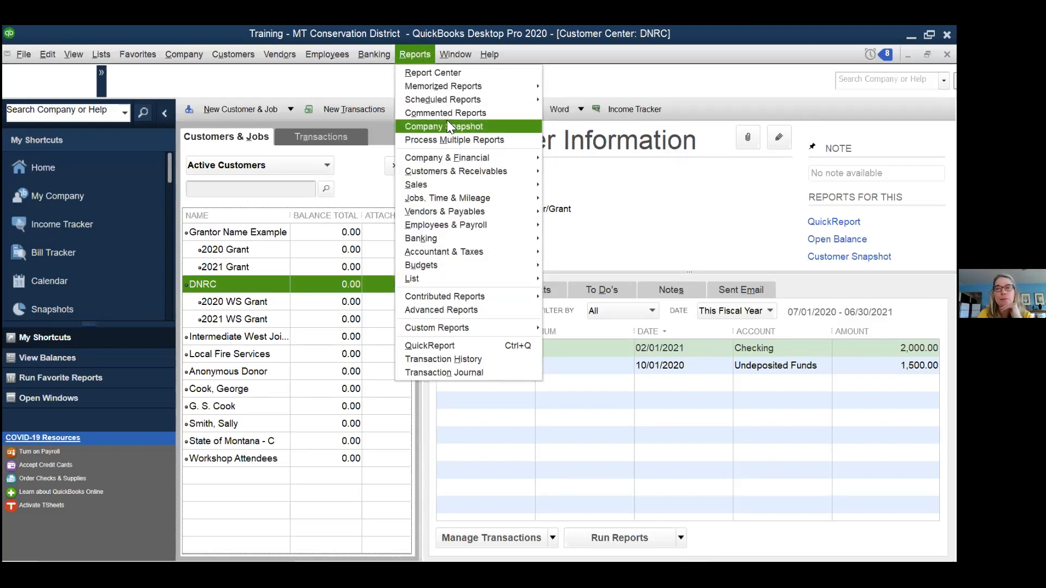
pyautogui.moveTo(462, 162)
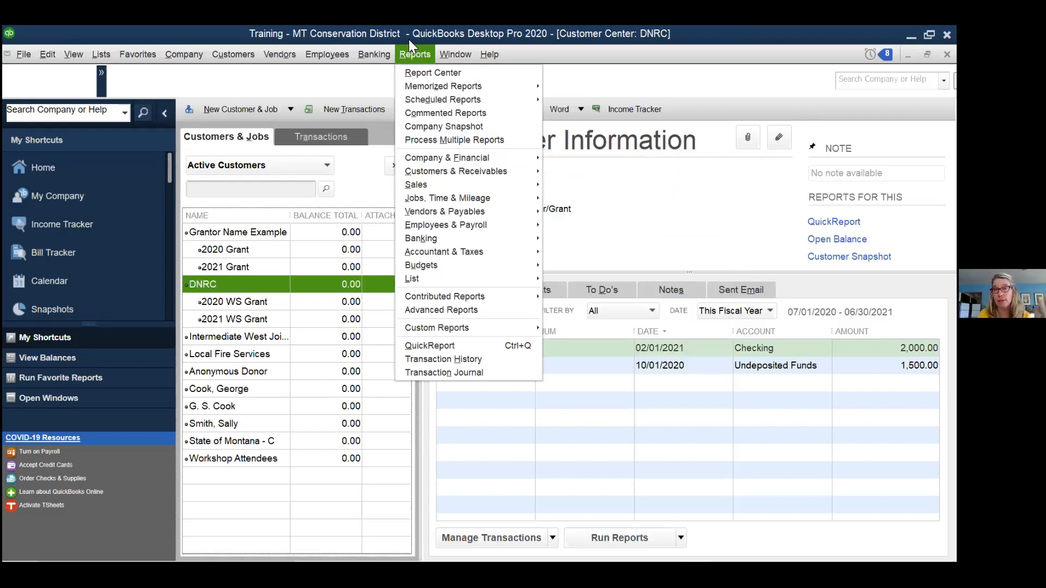
pyautogui.click(423, 55)
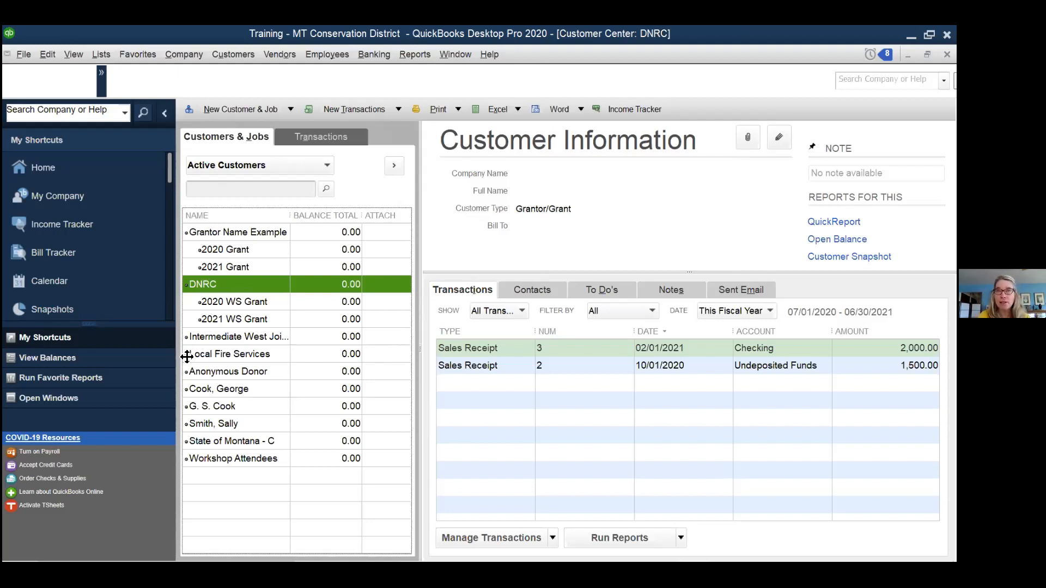
pyautogui.click(327, 166)
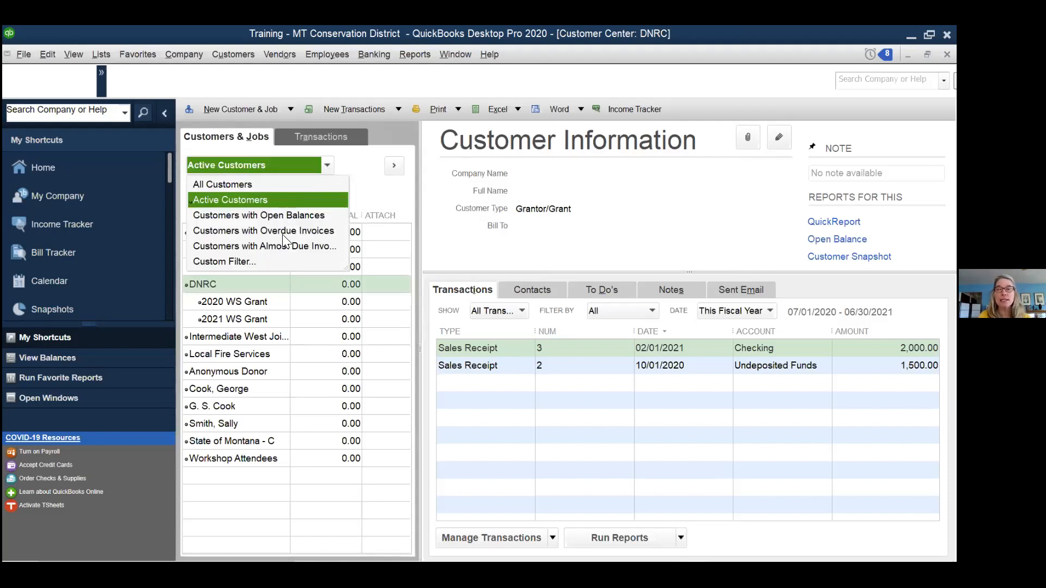
# - Keep the Active Customers filter and dismiss Grantor Name Example's context menu without choosing an action
pyautogui.click(326, 163)
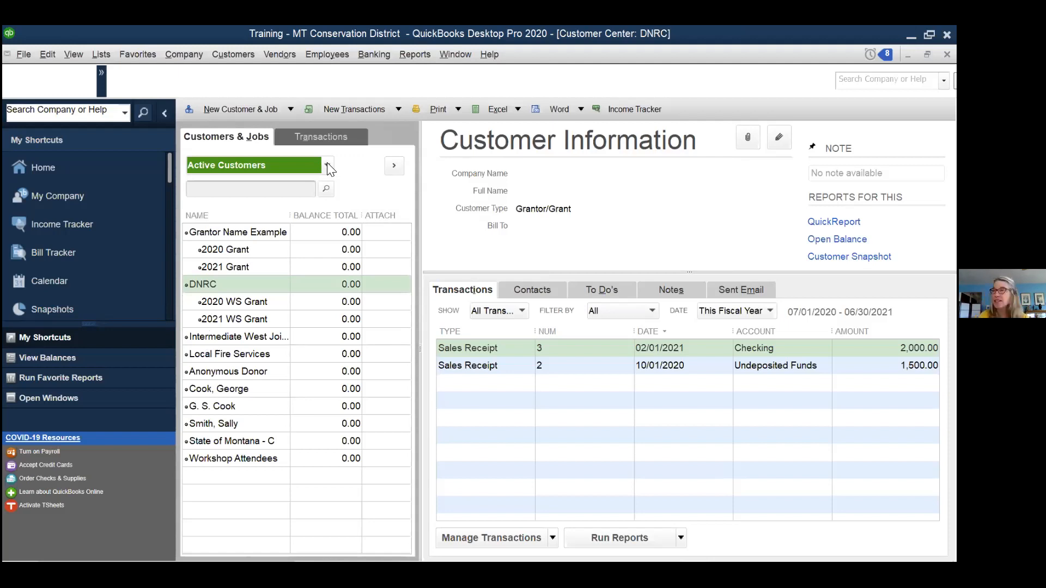
pyautogui.rightClick(264, 234)
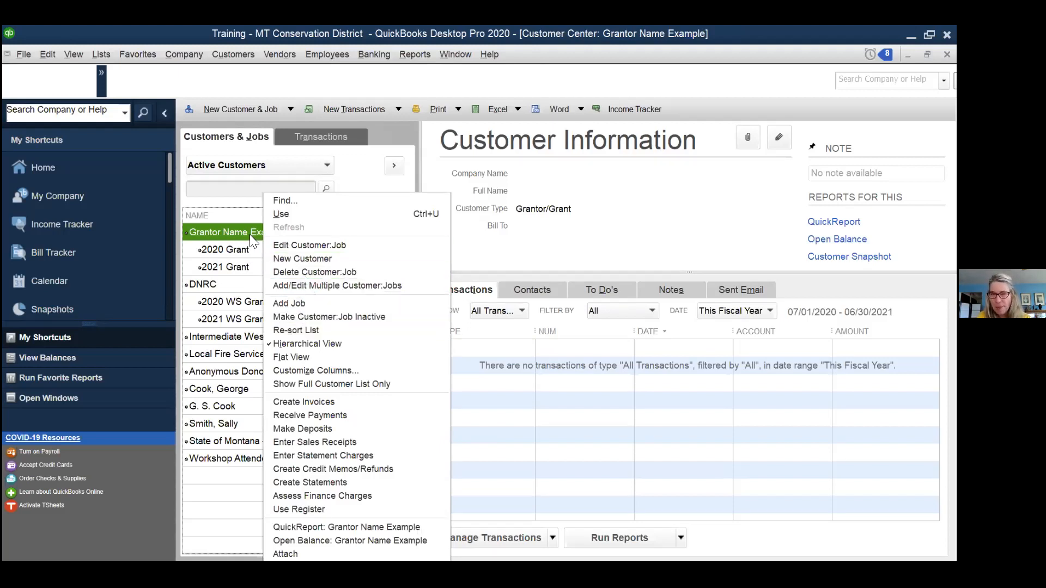
pyautogui.click(213, 232)
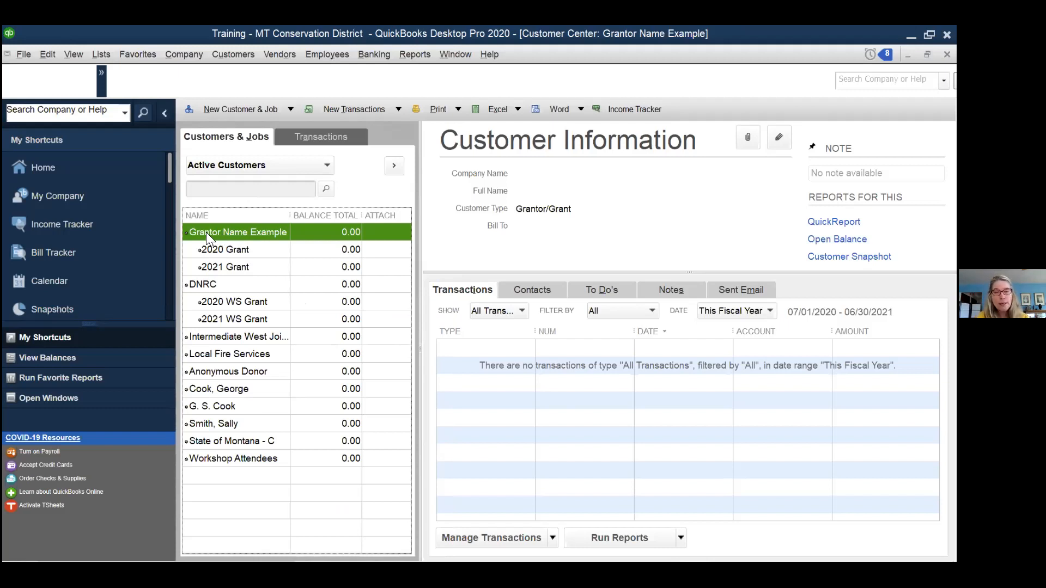
# - Reselect DNRC, leave the Show and Filter By dropdowns on All, and open the Date list
pyautogui.click(214, 285)
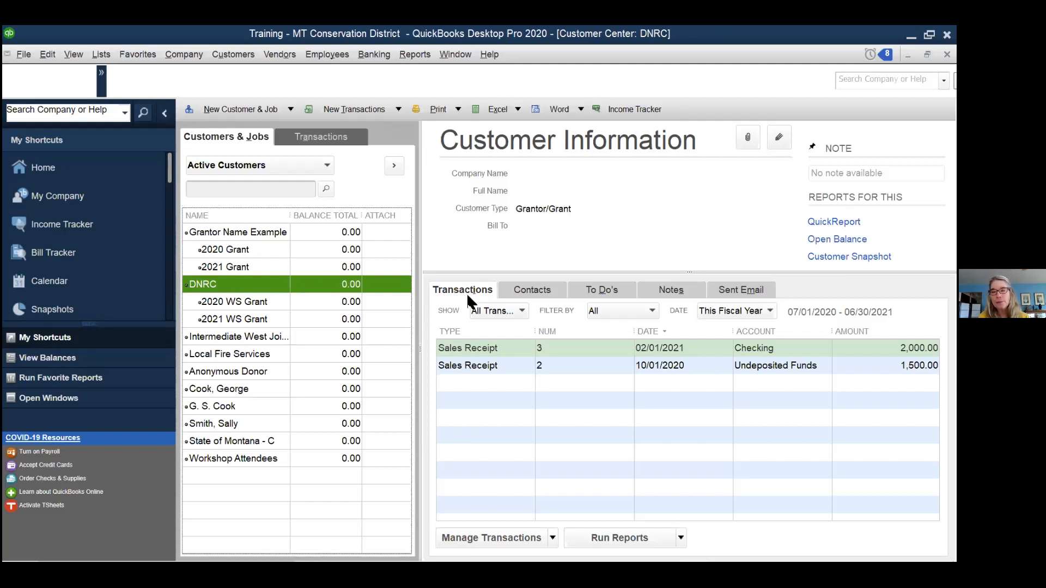
pyautogui.click(519, 309)
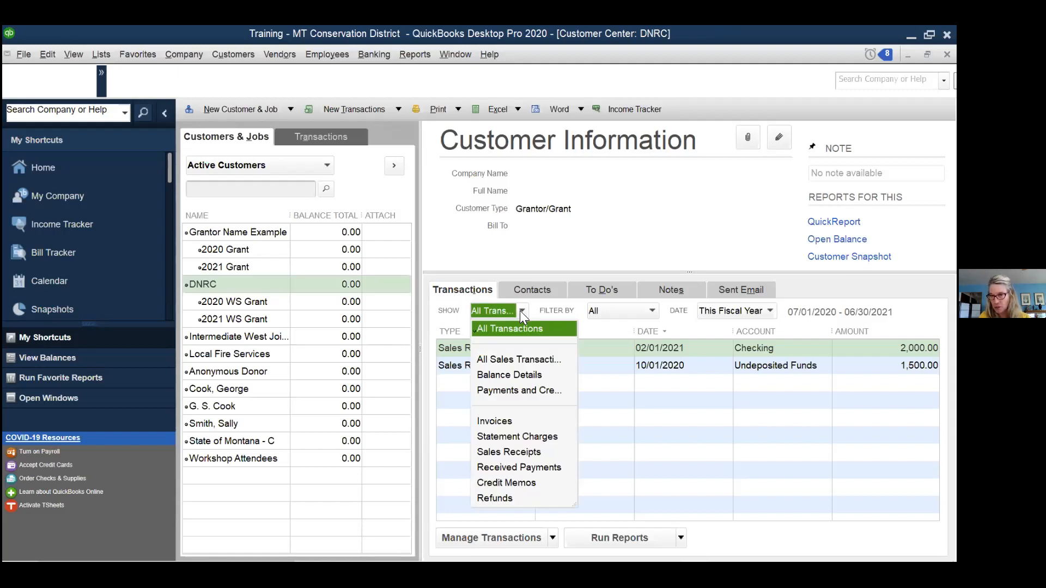
pyautogui.click(522, 312)
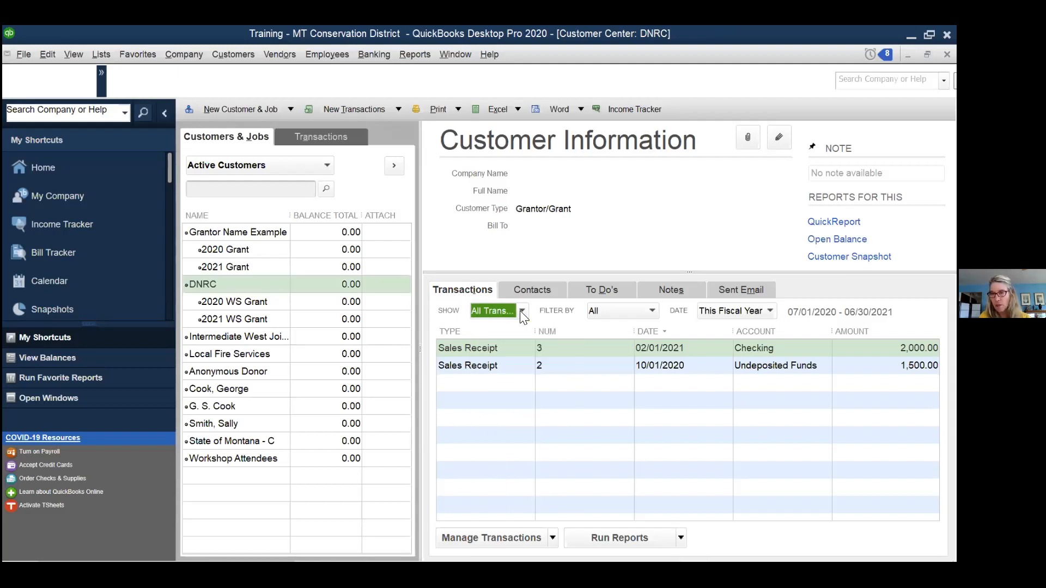
pyautogui.click(652, 311)
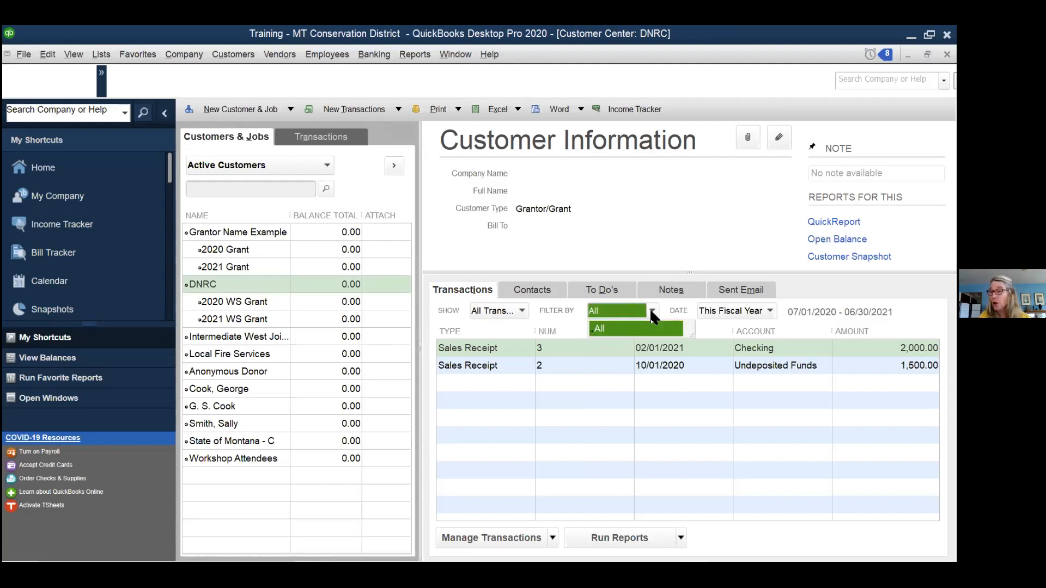
pyautogui.click(650, 311)
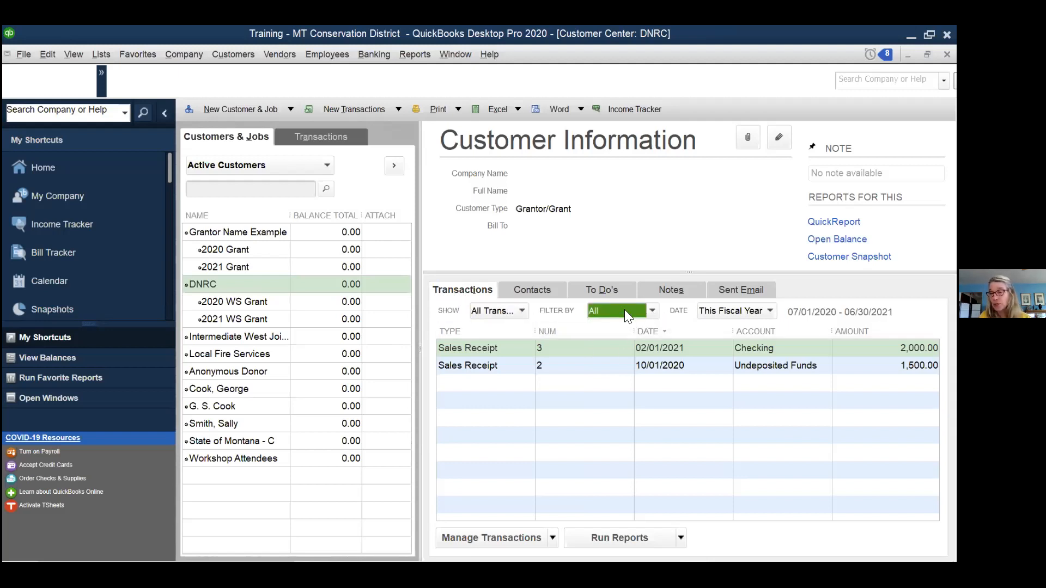
pyautogui.click(770, 312)
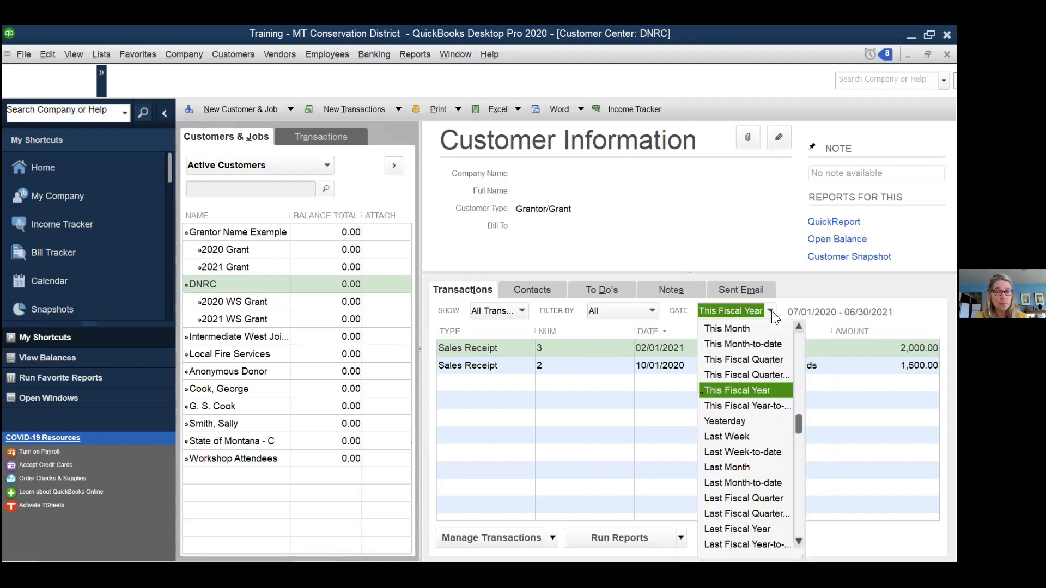
# - Close the Date list, keeping This Fiscal Year so sales receipts 3 and 2 remain
pyautogui.click(772, 314)
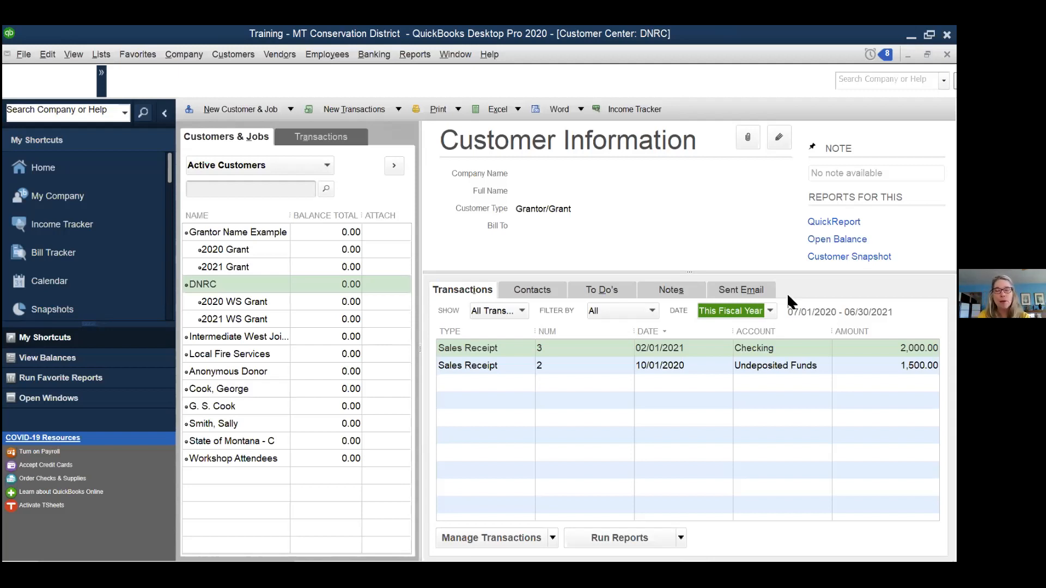
# - Select the Donor customer, check its empty Sent Email history, then return to its transactions
pyautogui.click(230, 424)
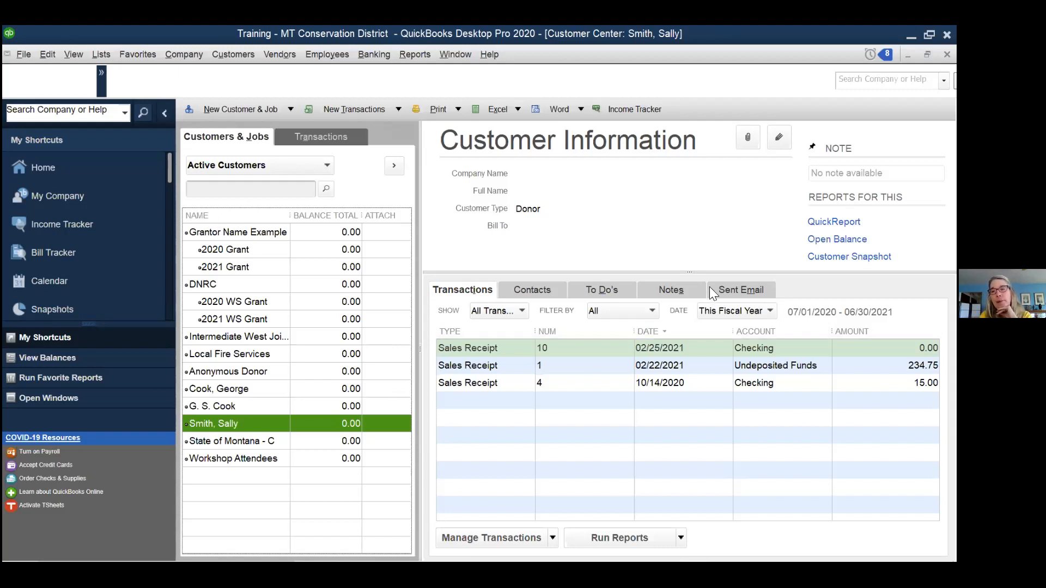
pyautogui.click(729, 287)
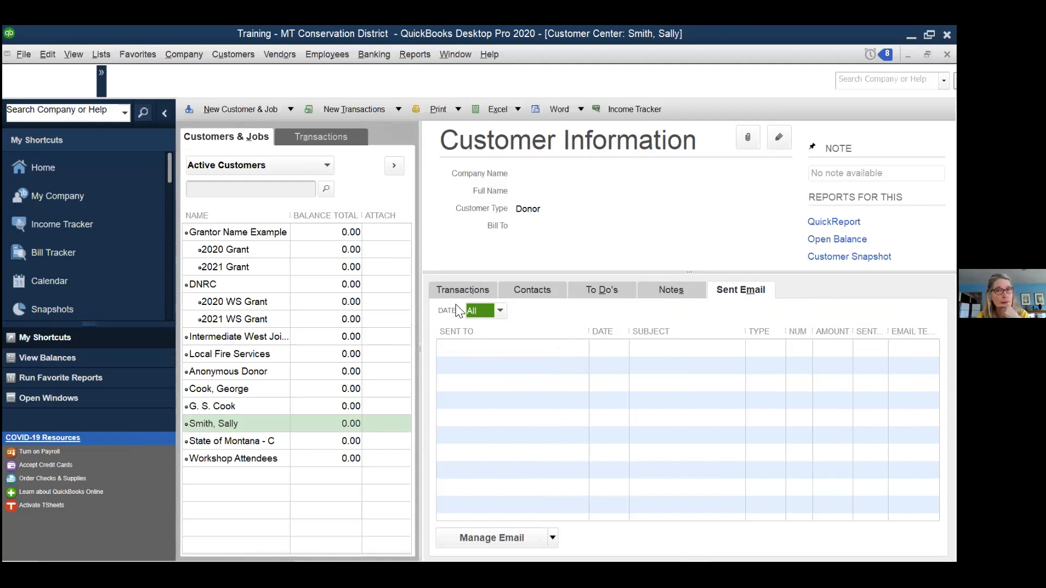
pyautogui.click(462, 290)
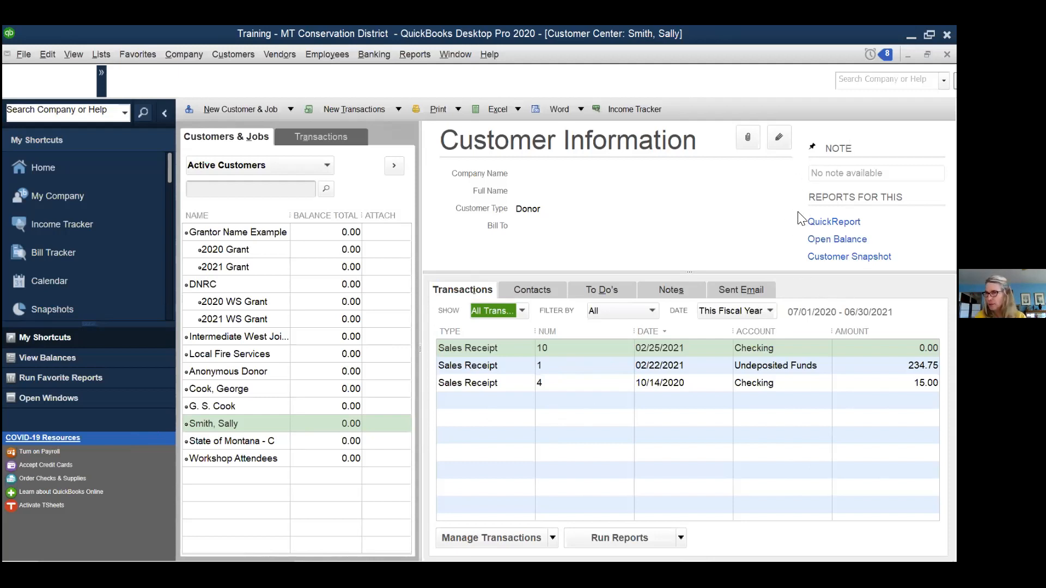
# - Glance at the donor's Edit Customer form, dismiss it unchanged, and close the Customer Center
pyautogui.click(778, 137)
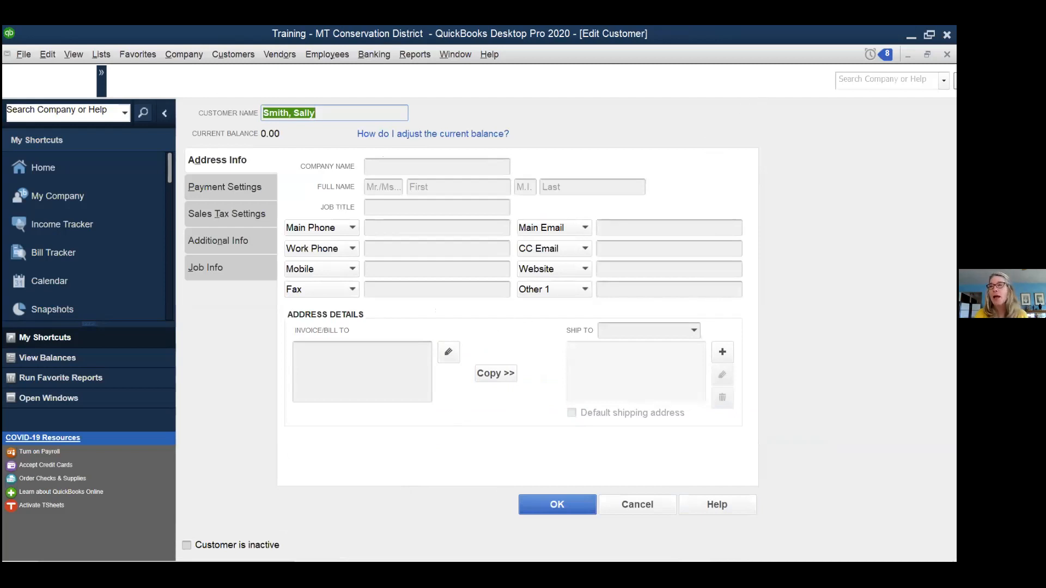
pyautogui.press('Escape')
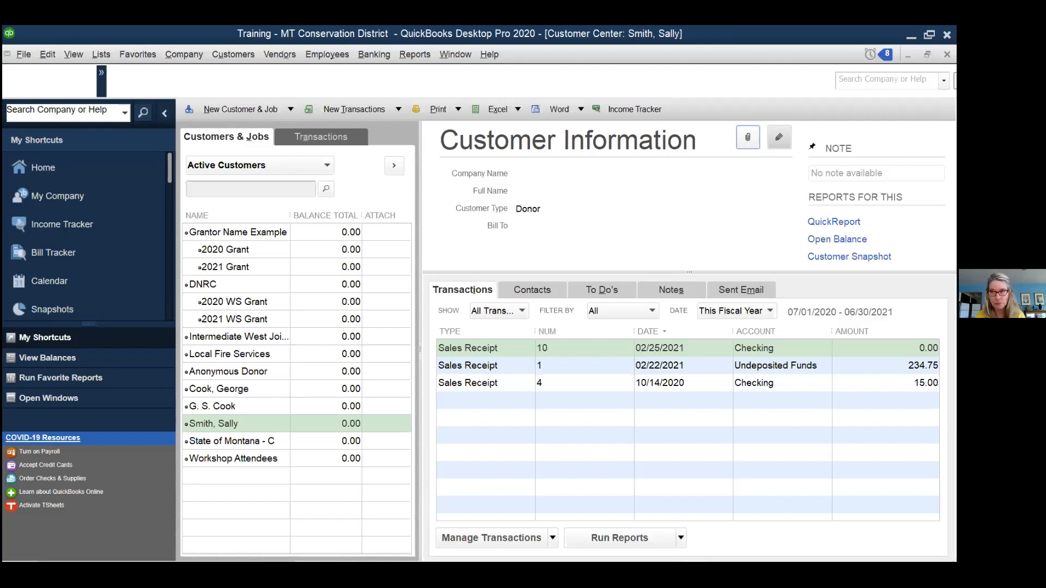
pyautogui.click(947, 55)
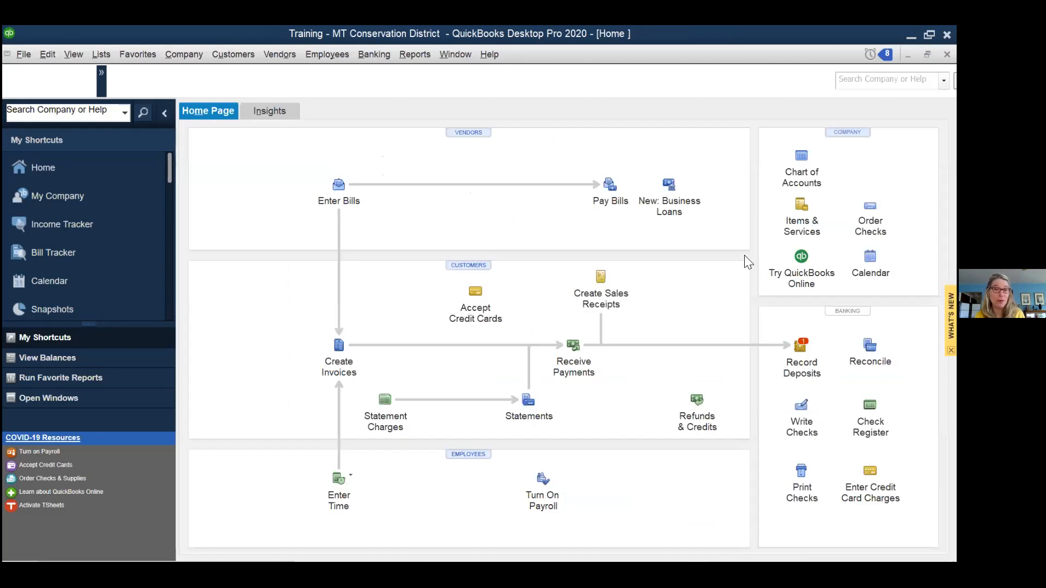
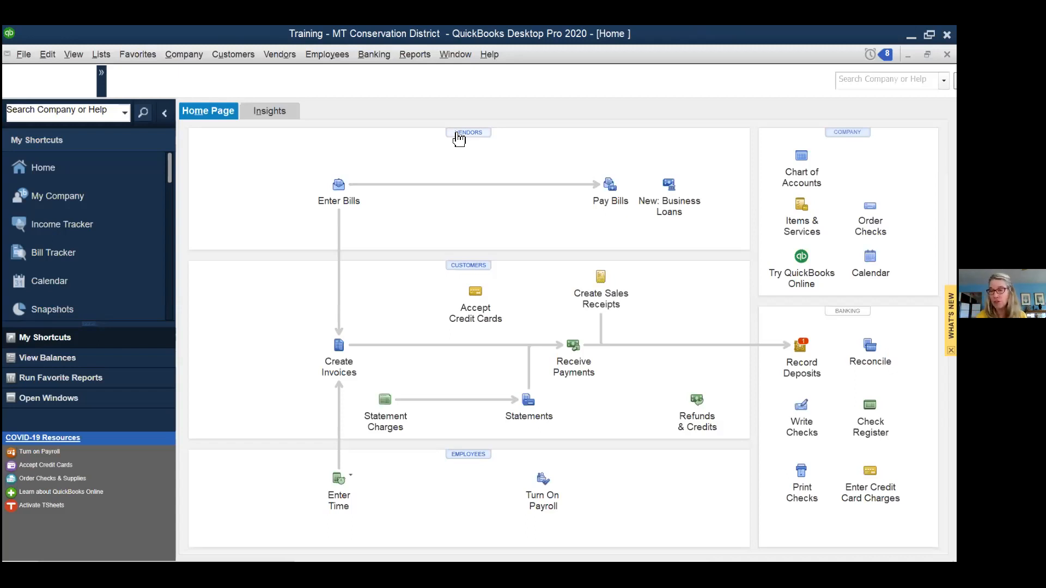
# - Display the File > Utilities > Export submenu with its export choices
pyautogui.click(25, 55)
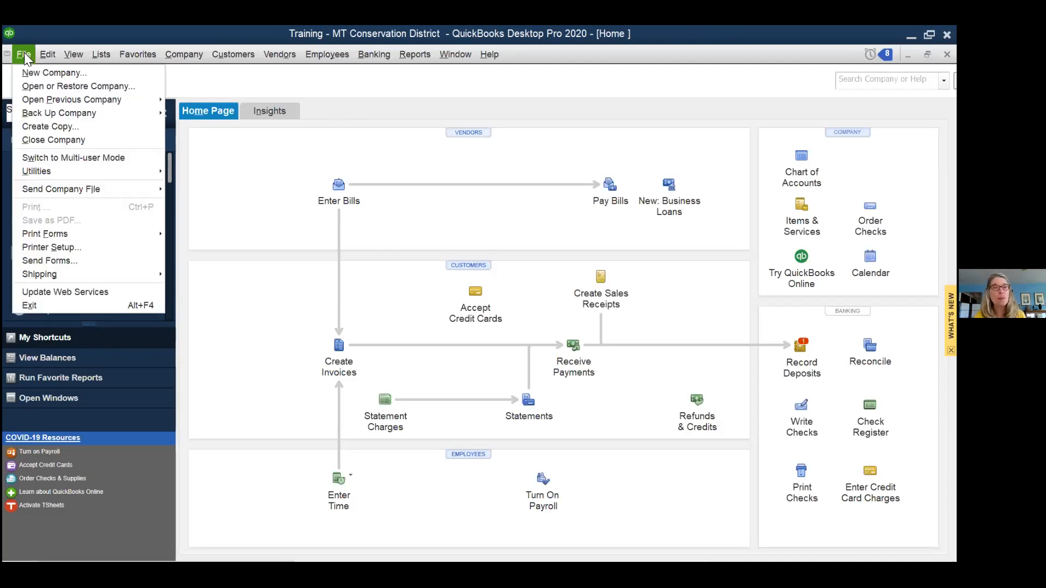
pyautogui.moveTo(49, 172)
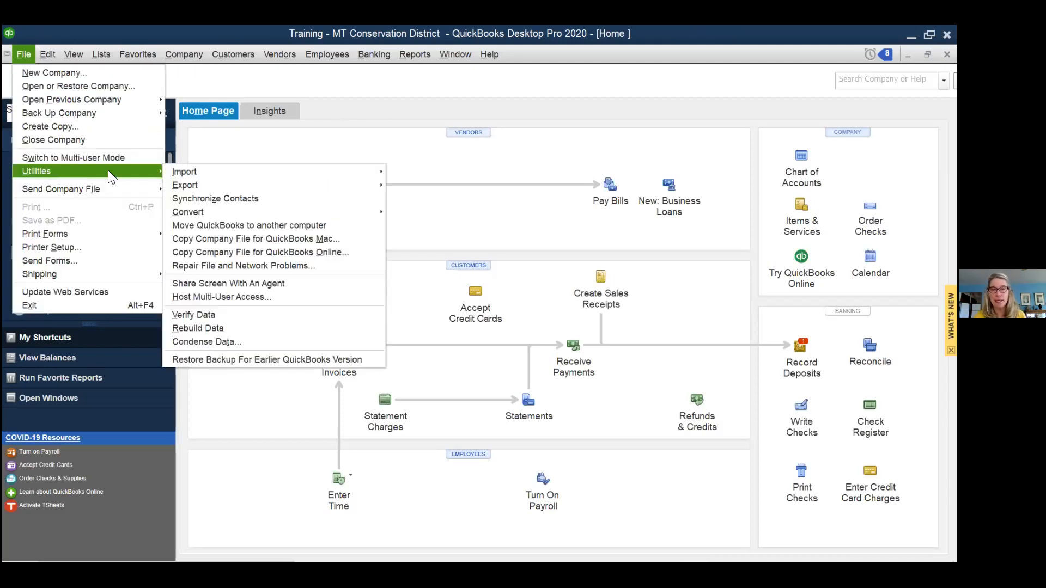
pyautogui.moveTo(221, 185)
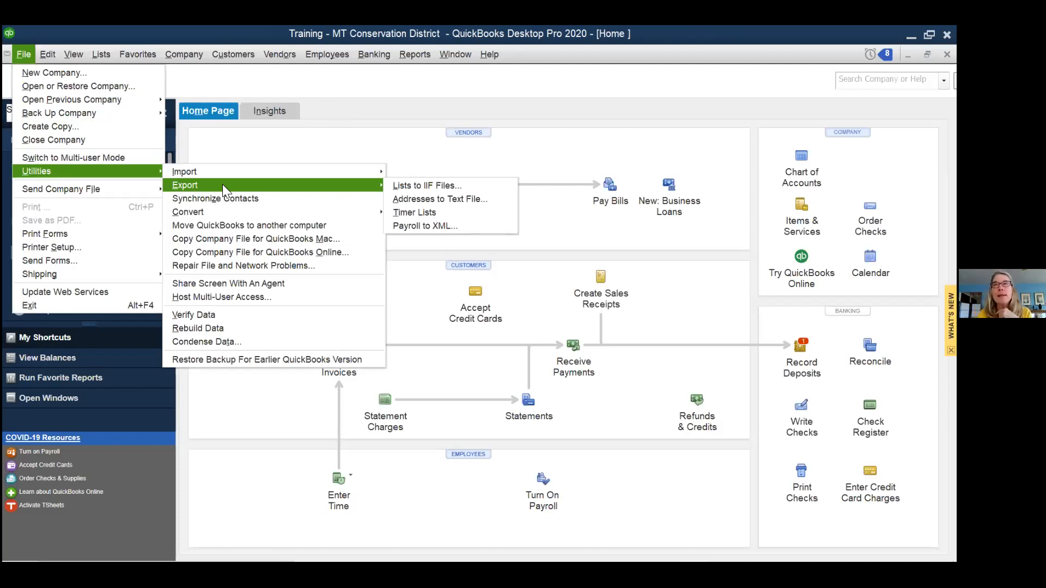
# - Choose Lists to IIF Files to bring up the Export dialog
pyautogui.click(431, 185)
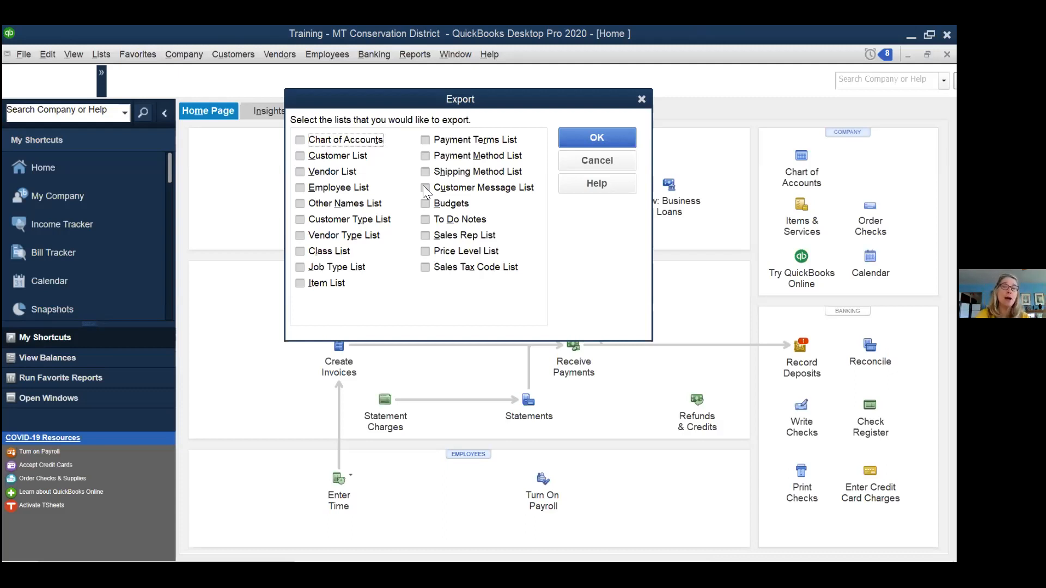
# - Close the Export dialog without exporting any lists
pyautogui.click(641, 101)
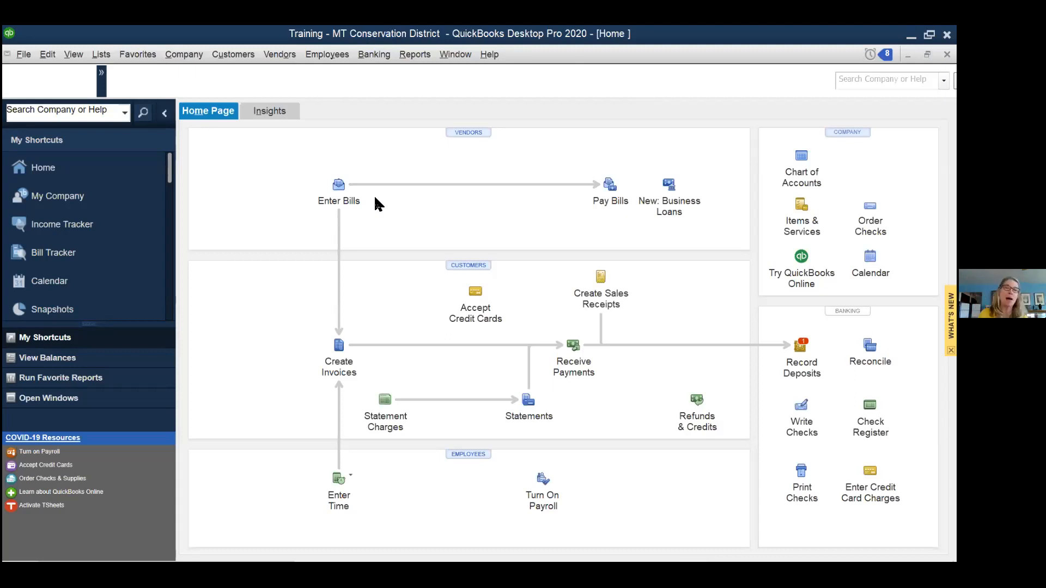
pyautogui.click(23, 54)
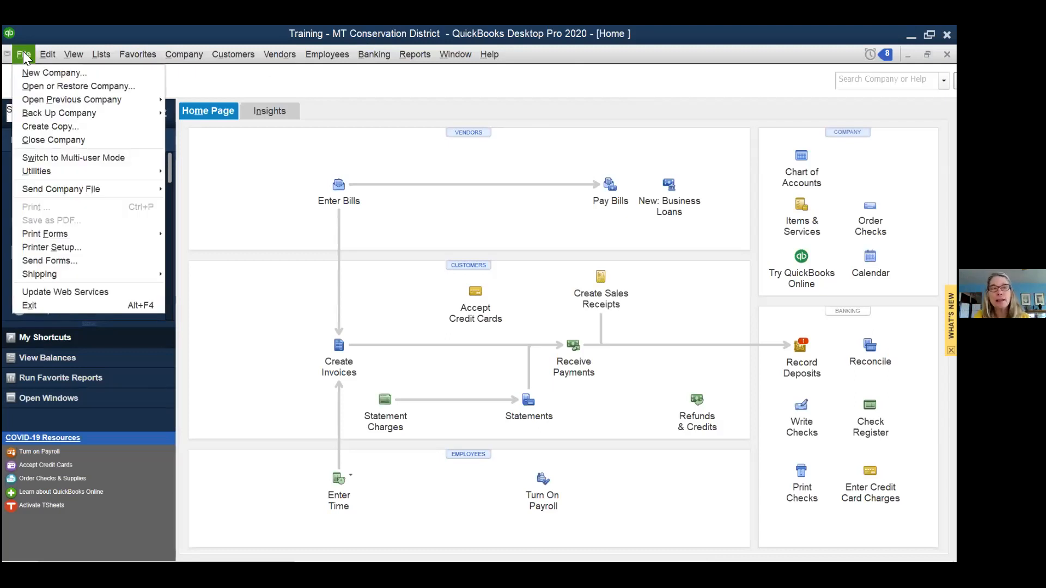
pyautogui.moveTo(57, 170)
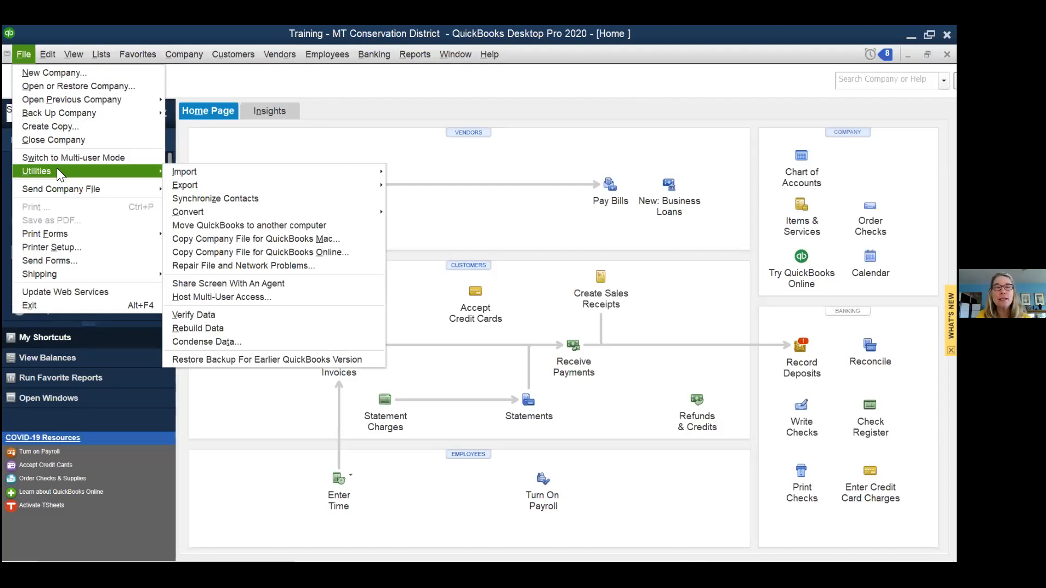
pyautogui.moveTo(204, 171)
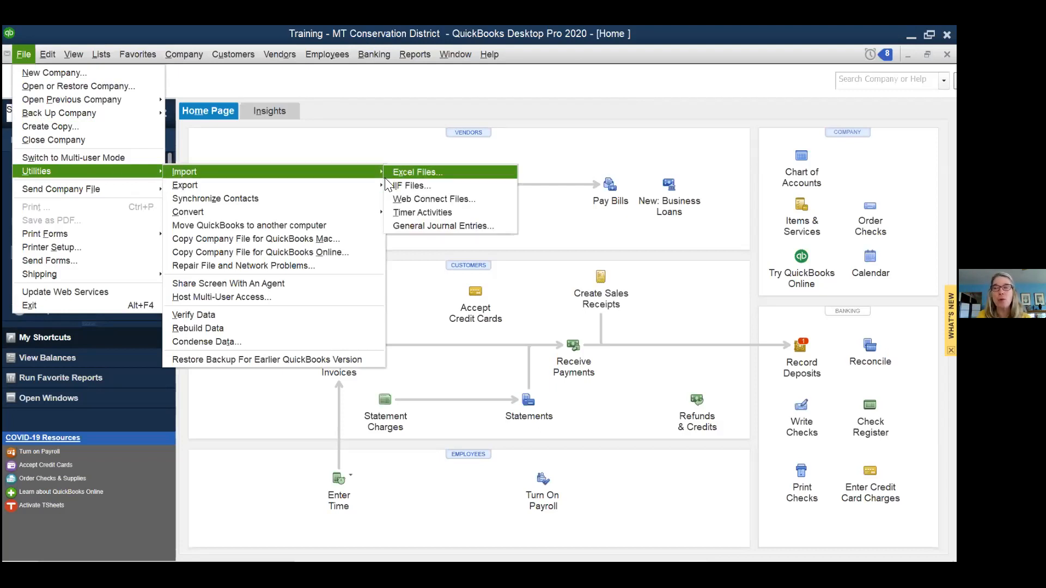
pyautogui.click(412, 186)
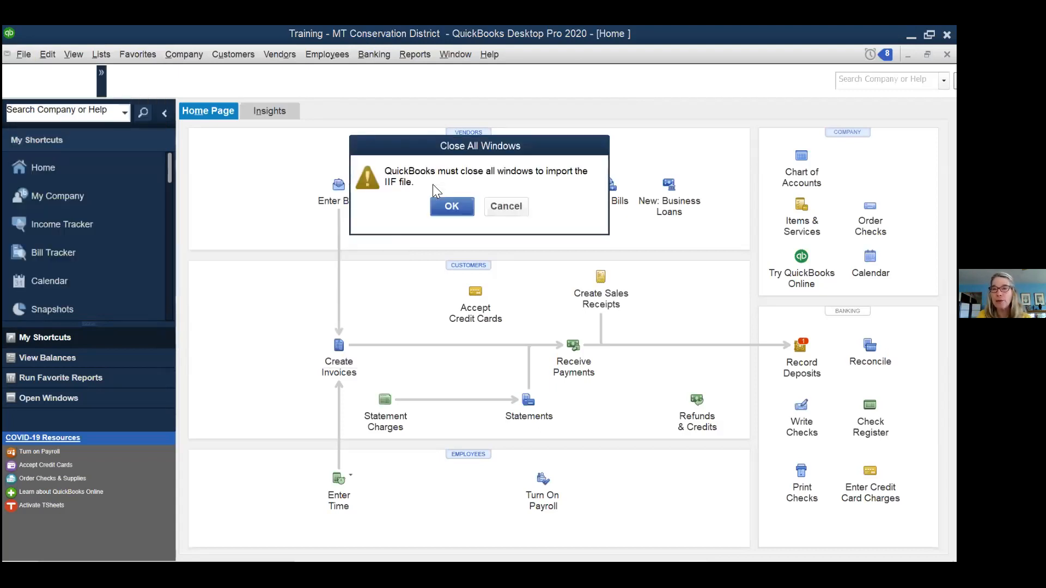
pyautogui.click(505, 207)
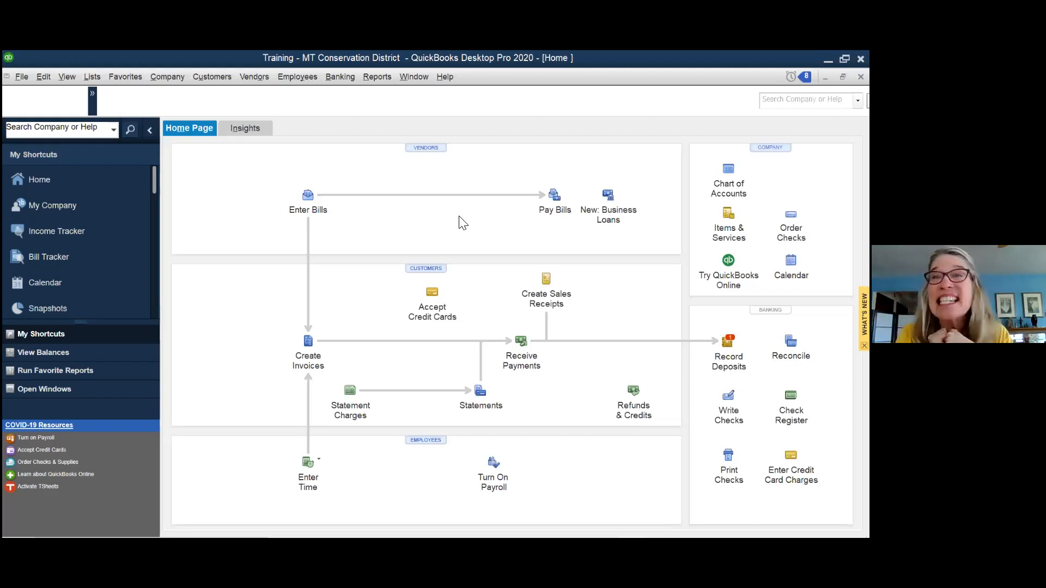
# - Reopen File > Utilities > Export > Lists to IIF Files, then cancel without exporting
pyautogui.click(18, 78)
pyautogui.moveTo(68, 187)
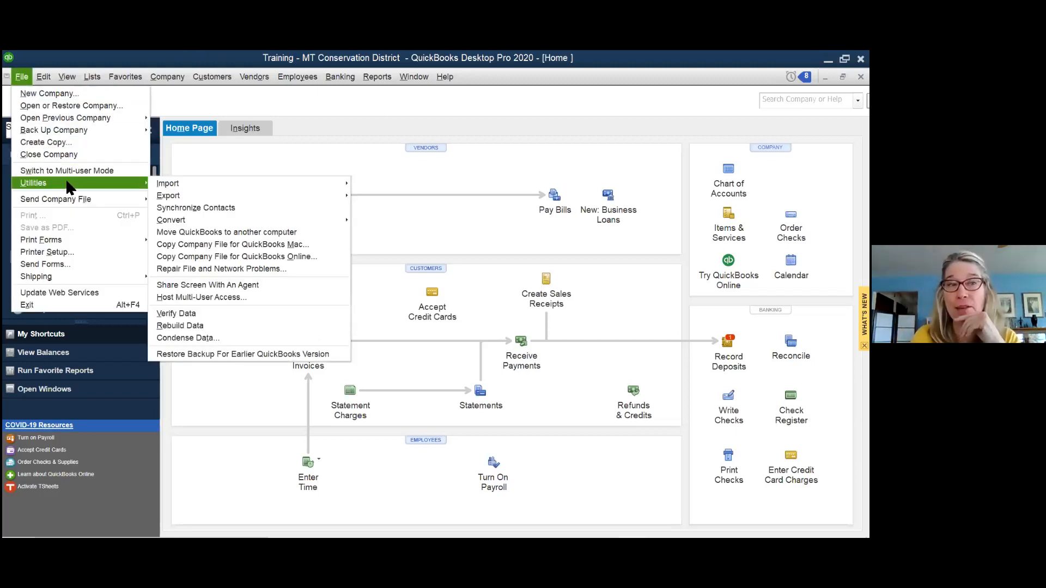
pyautogui.moveTo(308, 195)
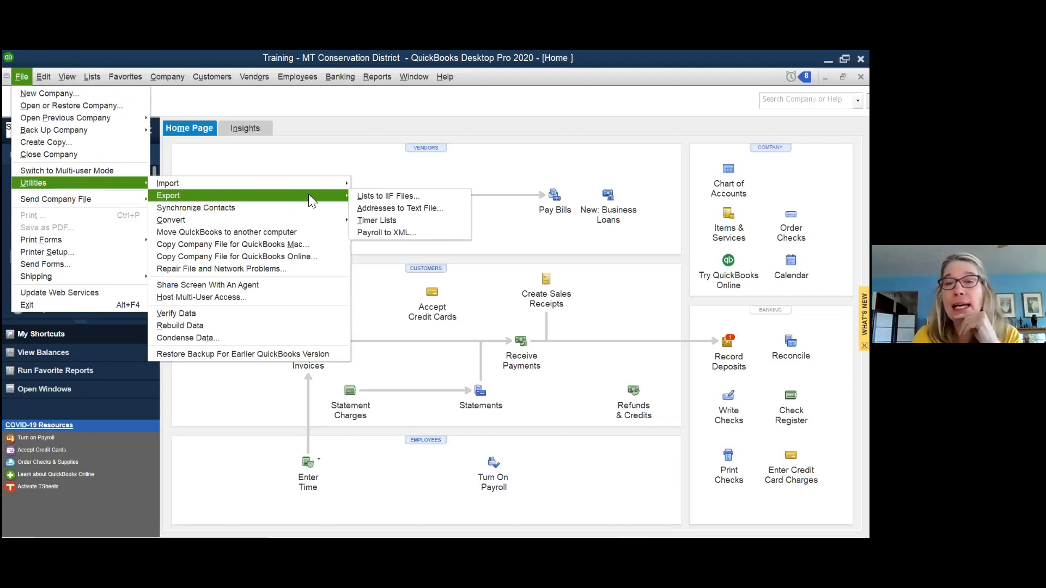
pyautogui.click(392, 197)
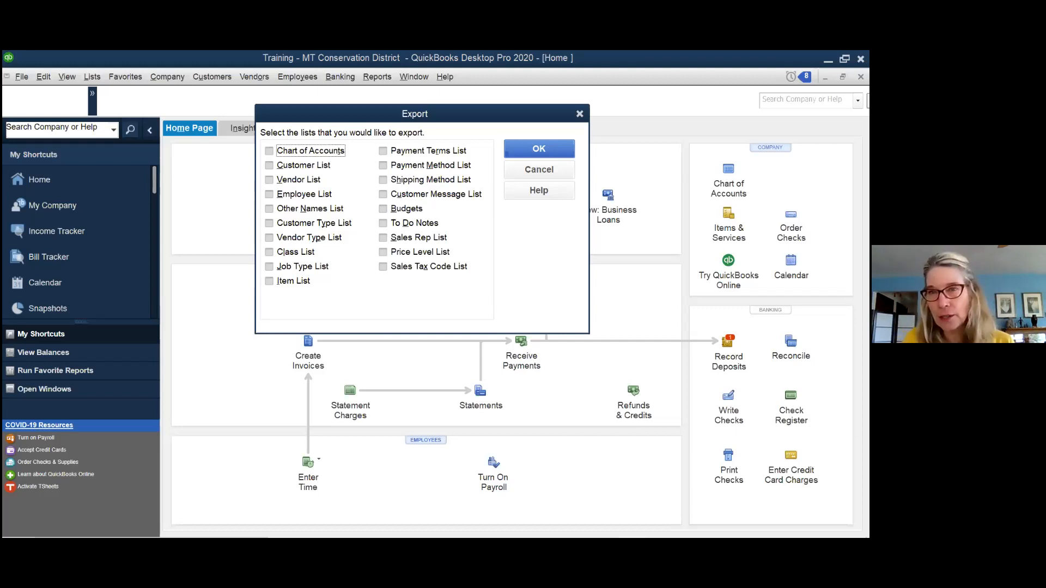
pyautogui.click(541, 173)
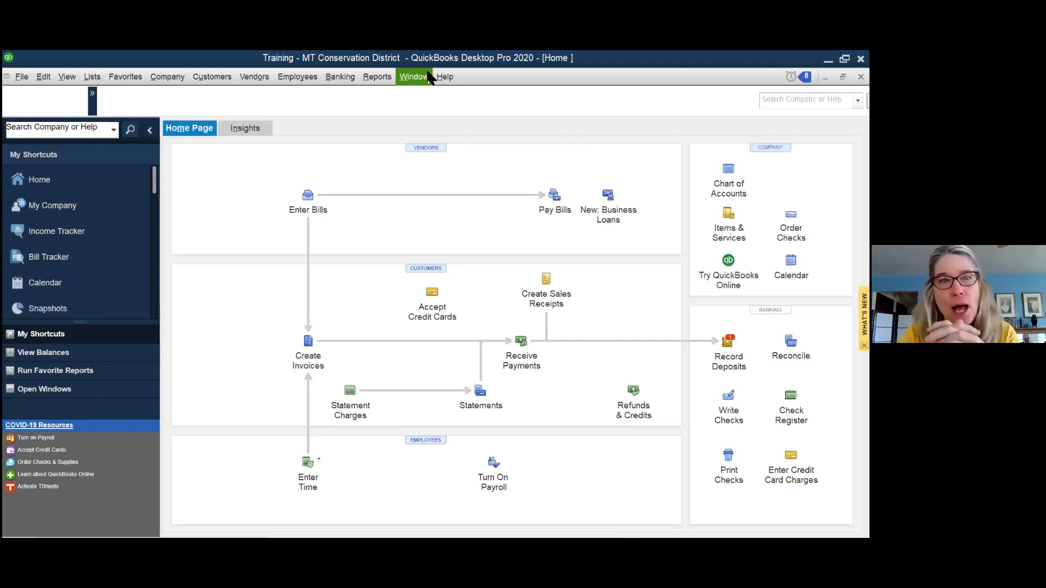
# - Open Company > My Company to view the company's information and product details
pyautogui.click(168, 78)
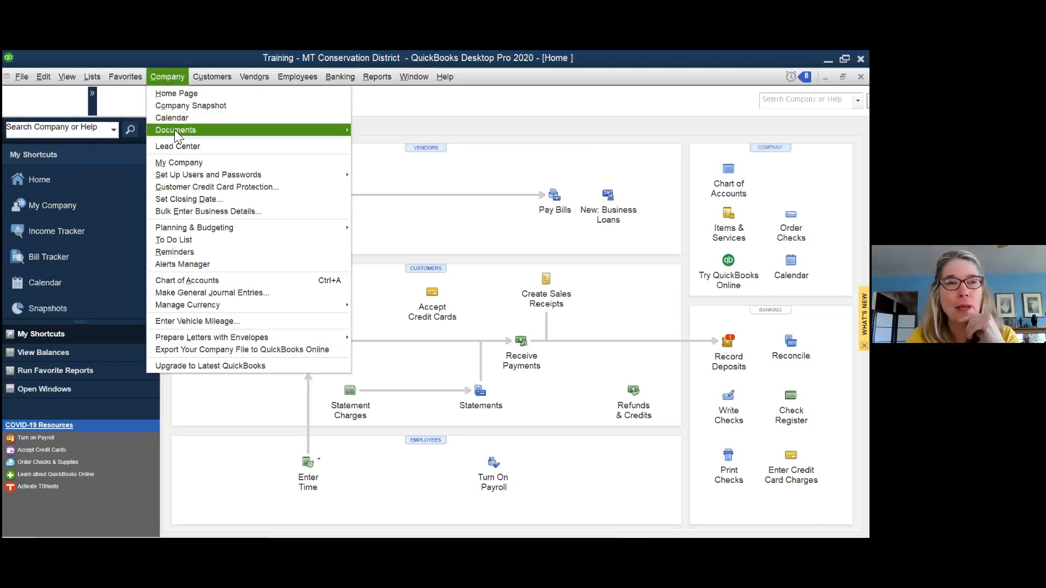
pyautogui.click(177, 163)
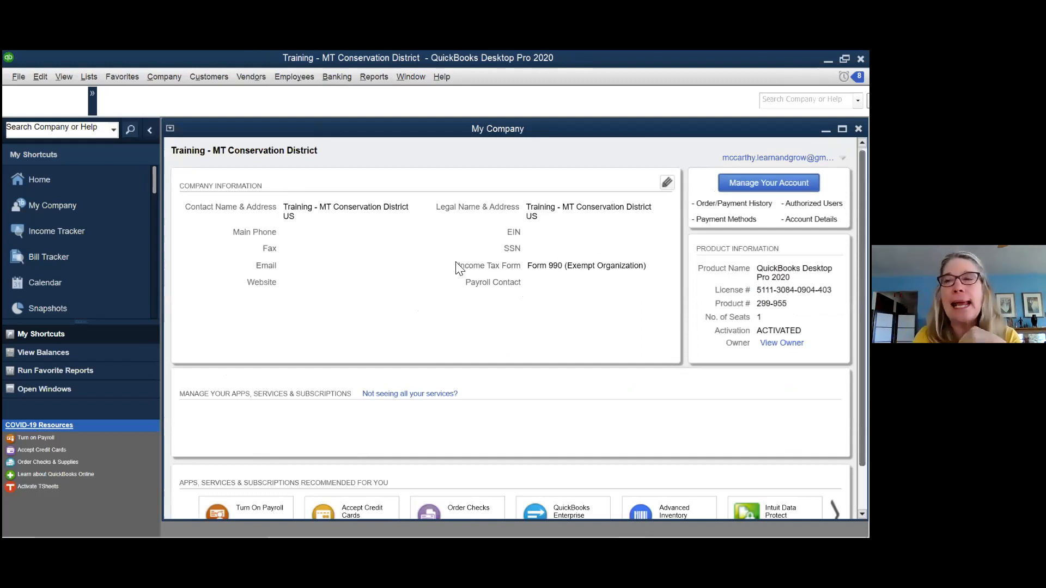
pyautogui.click(858, 129)
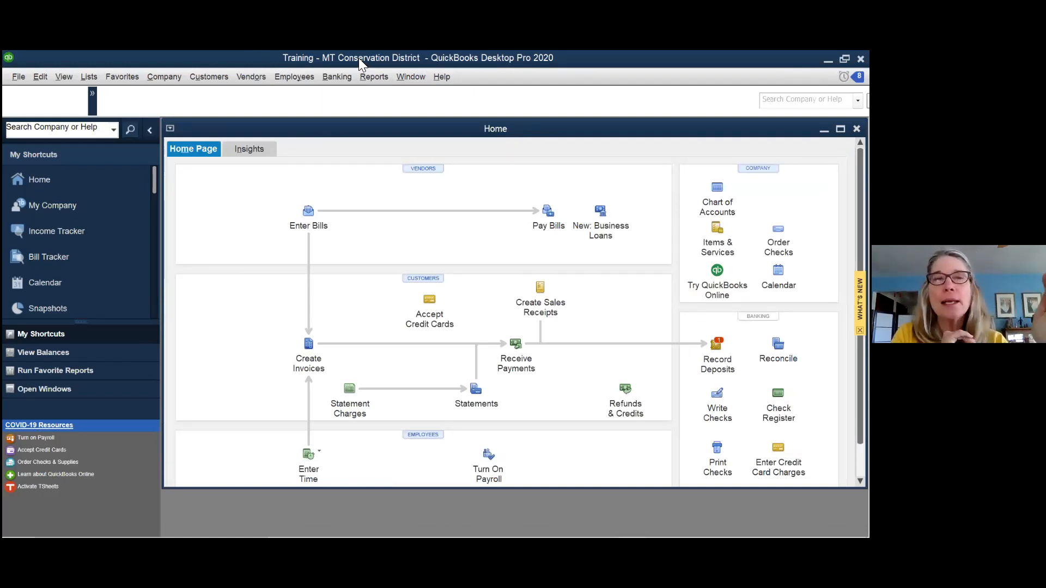
pyautogui.click(159, 71)
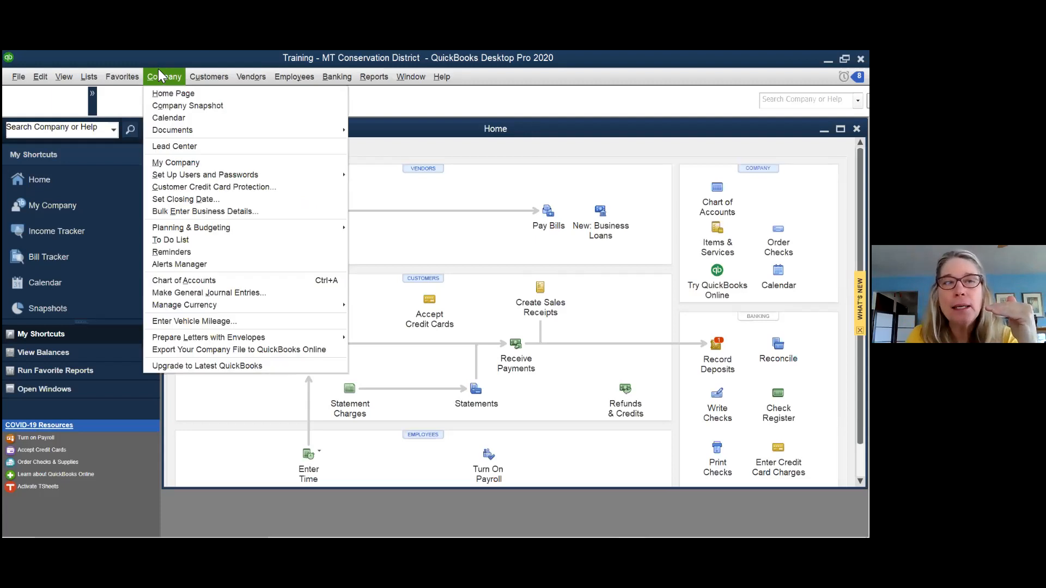
pyautogui.click(179, 161)
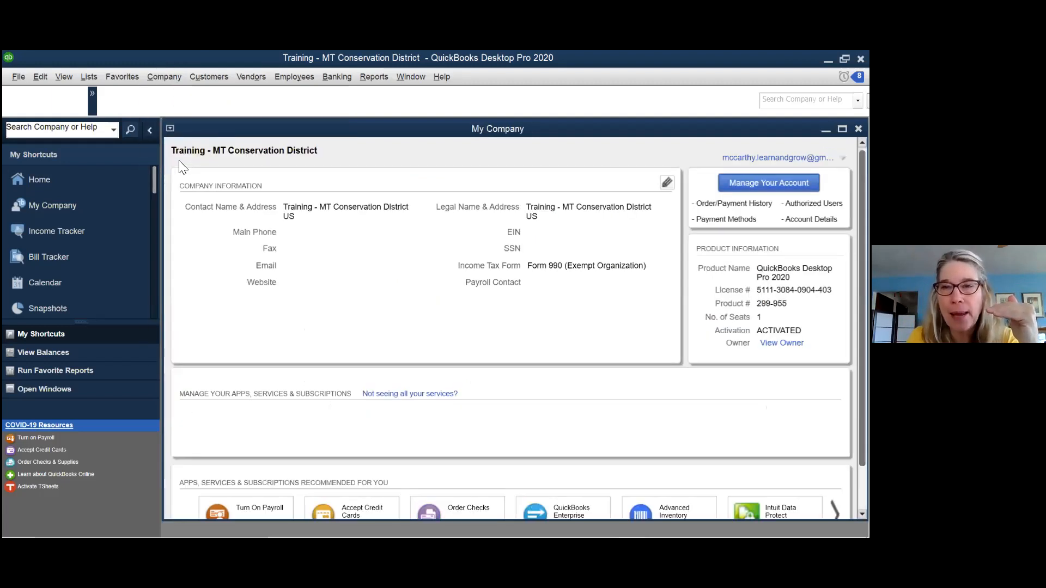
pyautogui.click(667, 184)
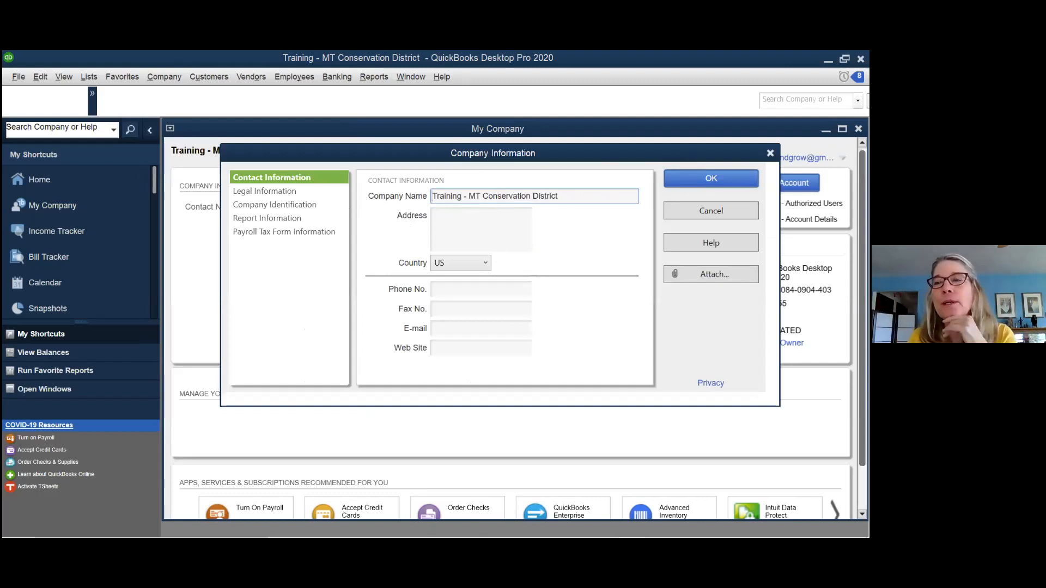
pyautogui.click(711, 211)
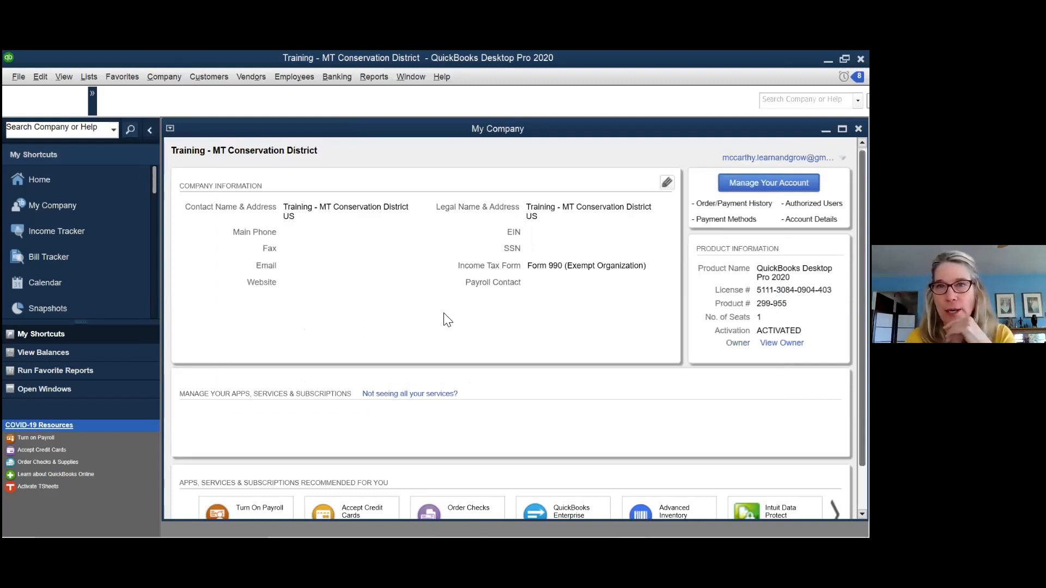
pyautogui.click(858, 129)
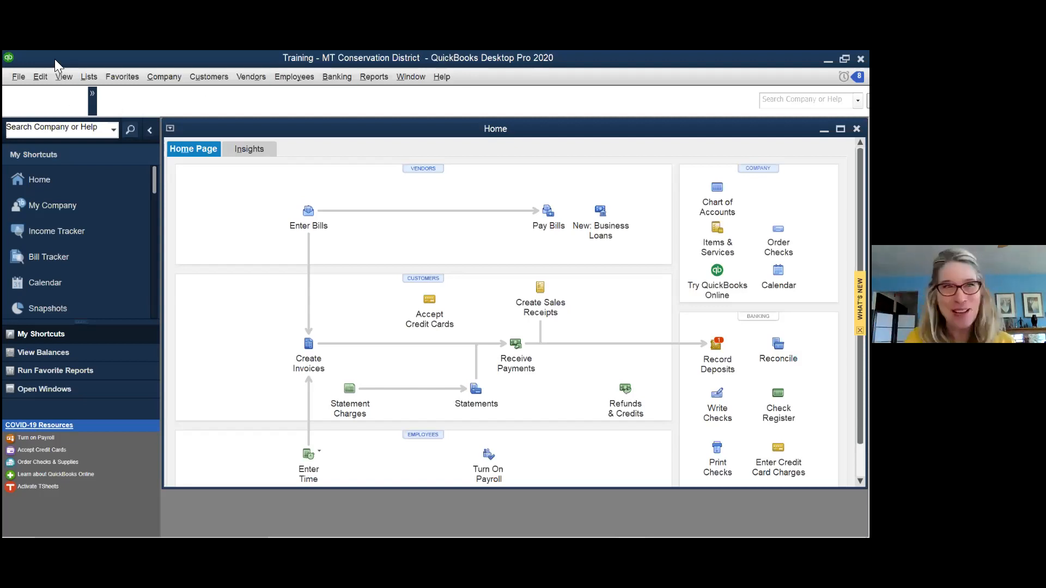
# - Bring up the Lists menu from the Home page
pyautogui.click(87, 77)
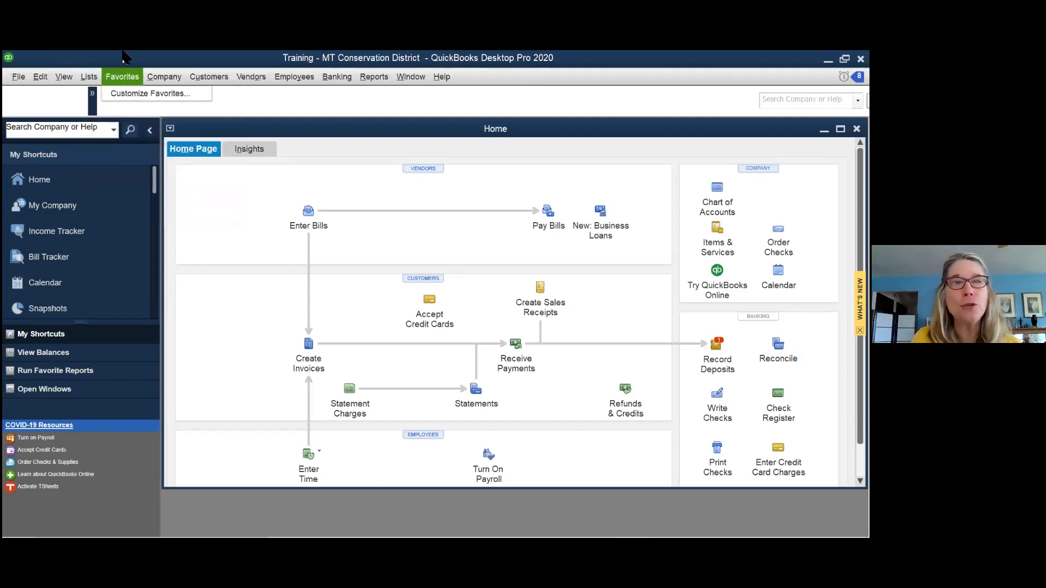
# - Open the Chart of Accounts and maximize it to fill the workspace
pyautogui.moveTo(94, 78)
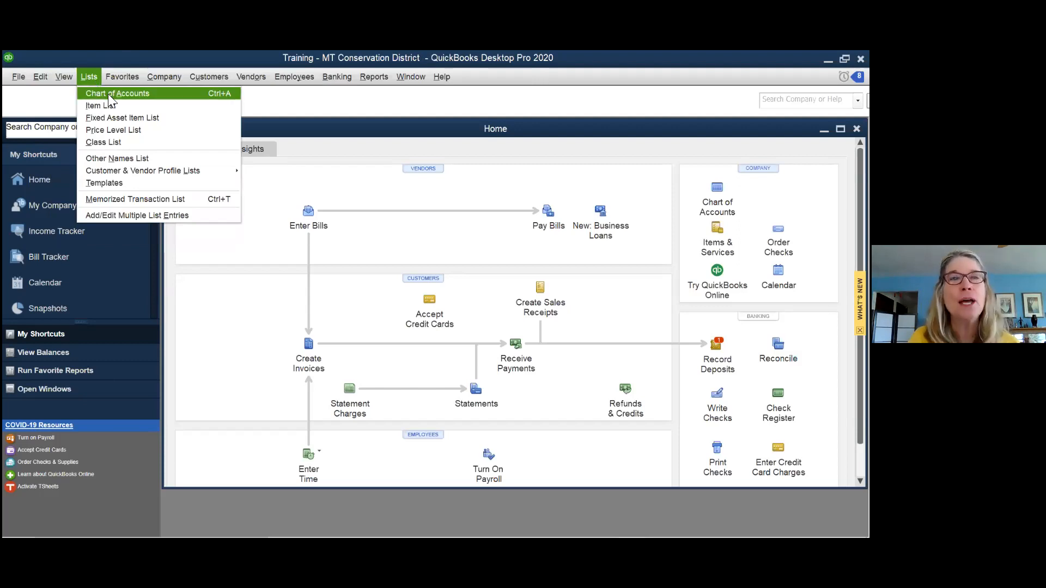
pyautogui.click(108, 94)
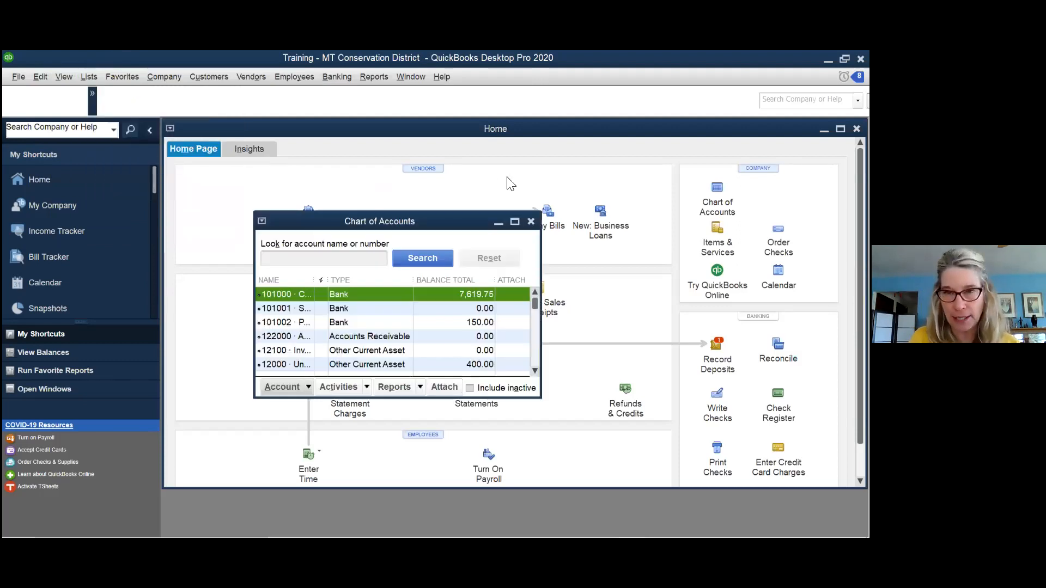
pyautogui.click(515, 222)
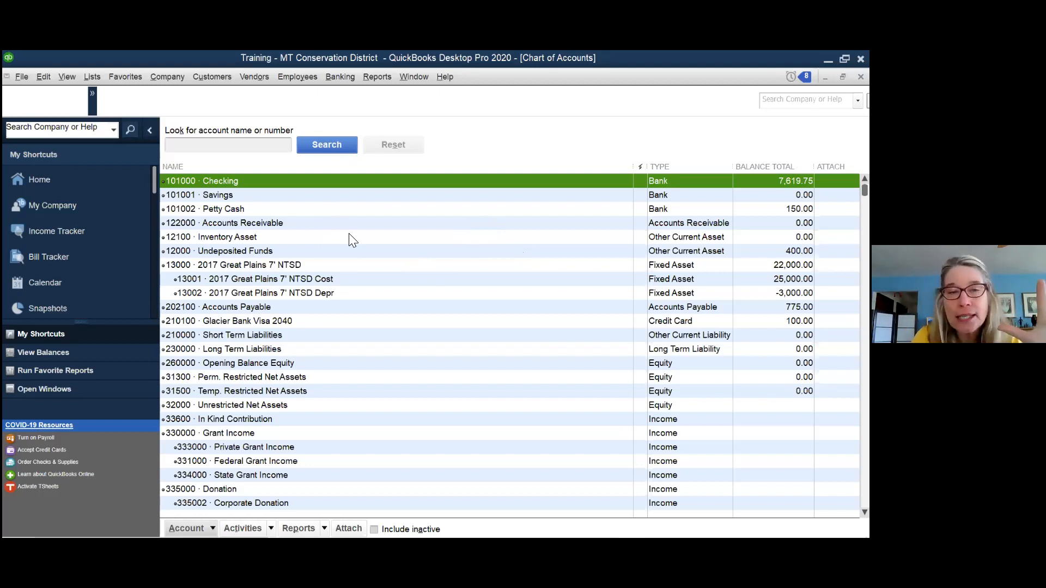
# - Scroll the Chart of Accounts down to income and expense accounts from 335001 Individual Donation
pyautogui.scroll(-8, 348, 233)
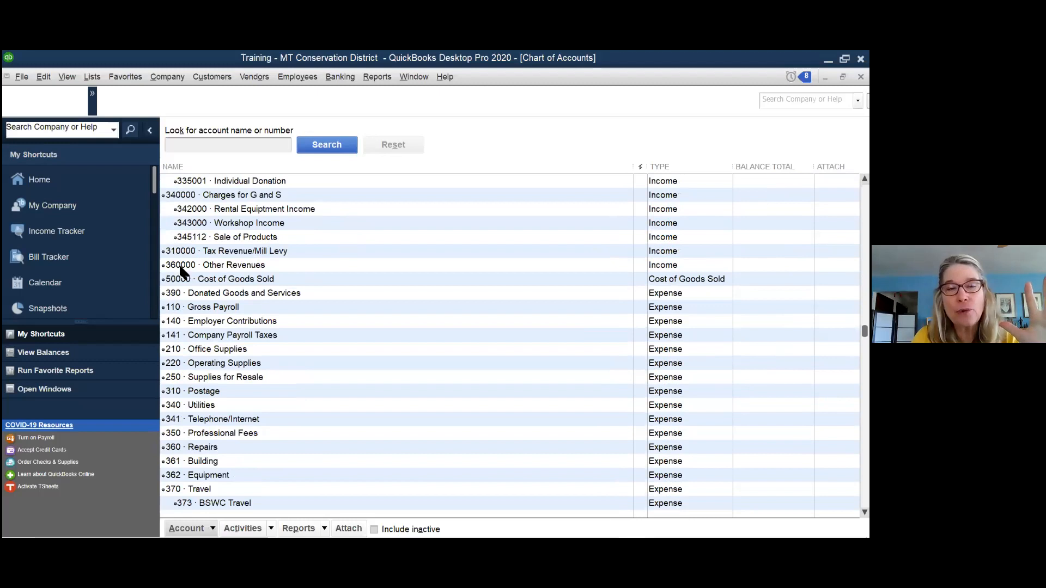
# - Browse the account list and bring up the action menu for 101002 Petty Cash
pyautogui.scroll(-4, 181, 306)
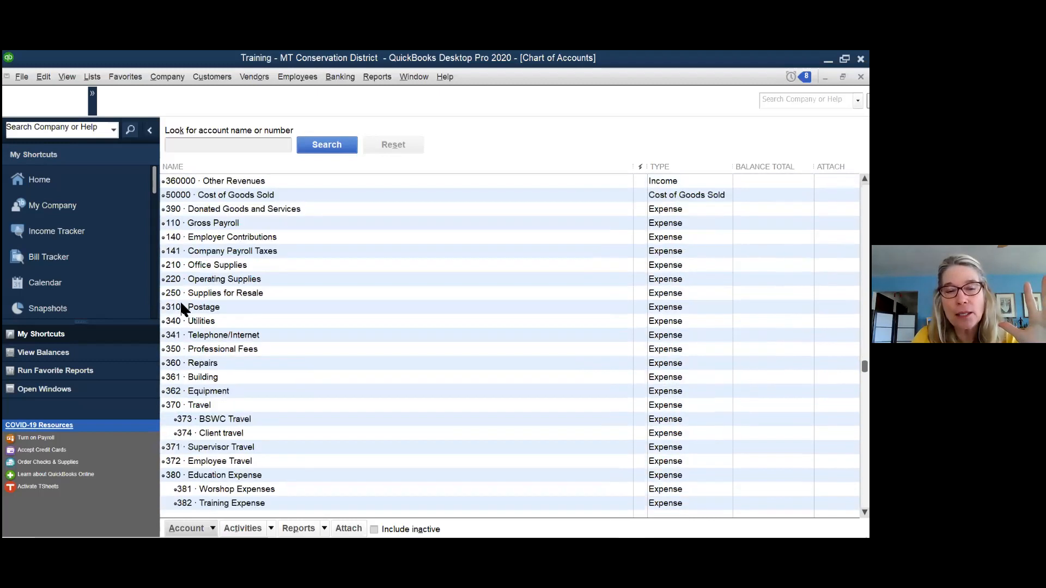
pyautogui.scroll(-1, 181, 308)
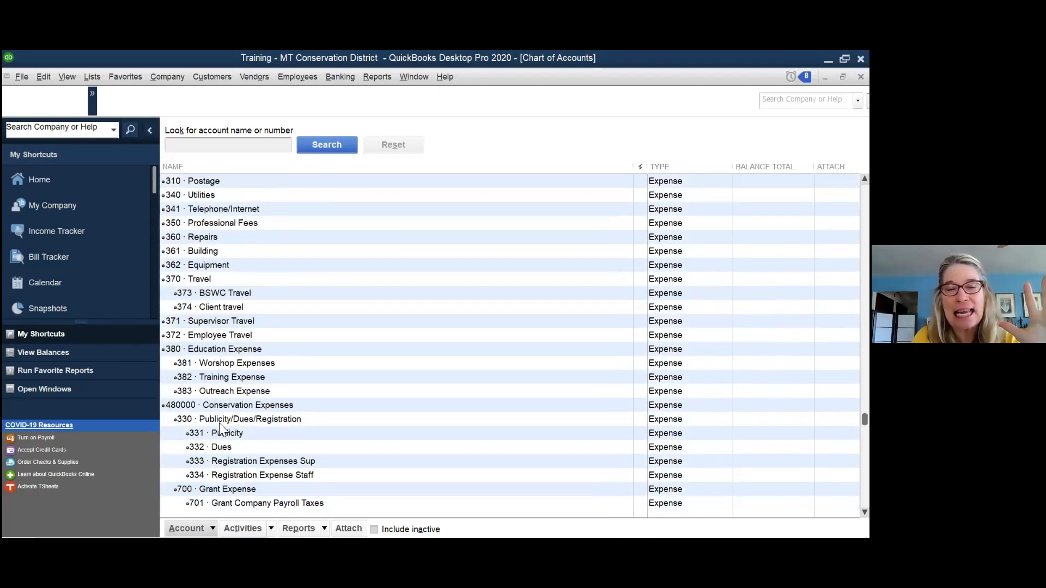
pyautogui.scroll(-5, 206, 444)
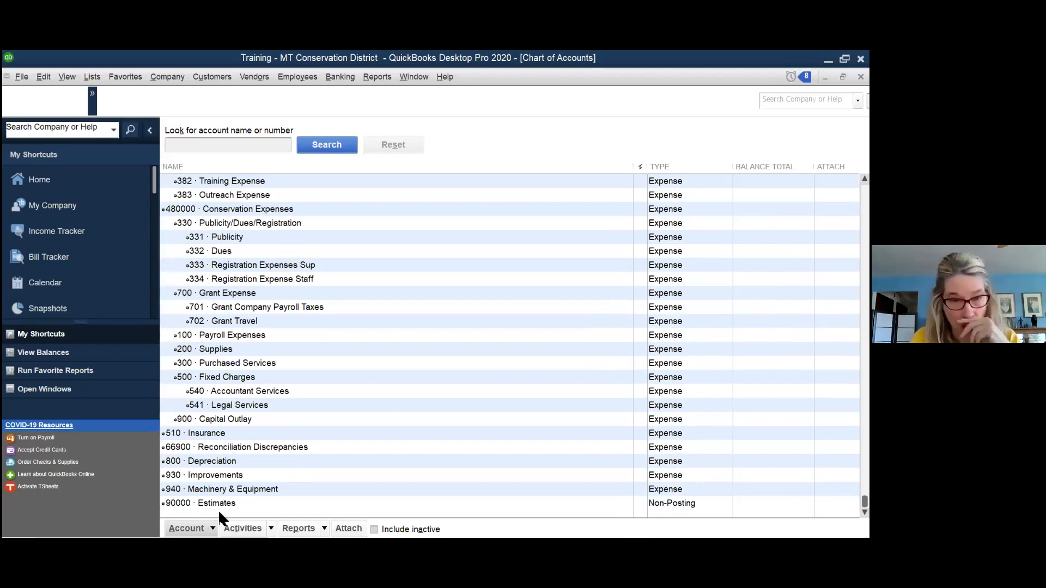
pyautogui.scroll(2, 209, 455)
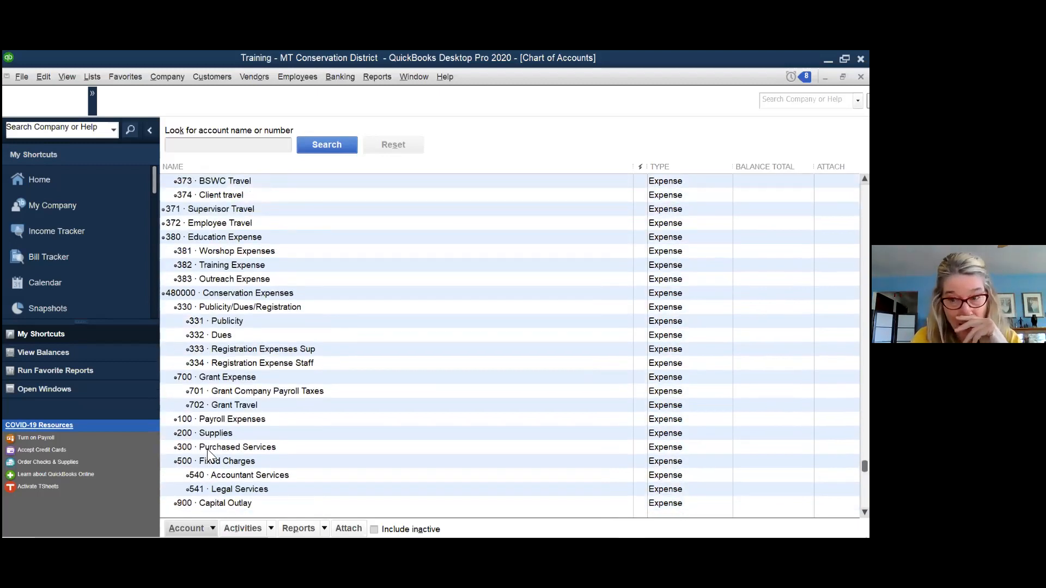
pyautogui.scroll(20, 210, 452)
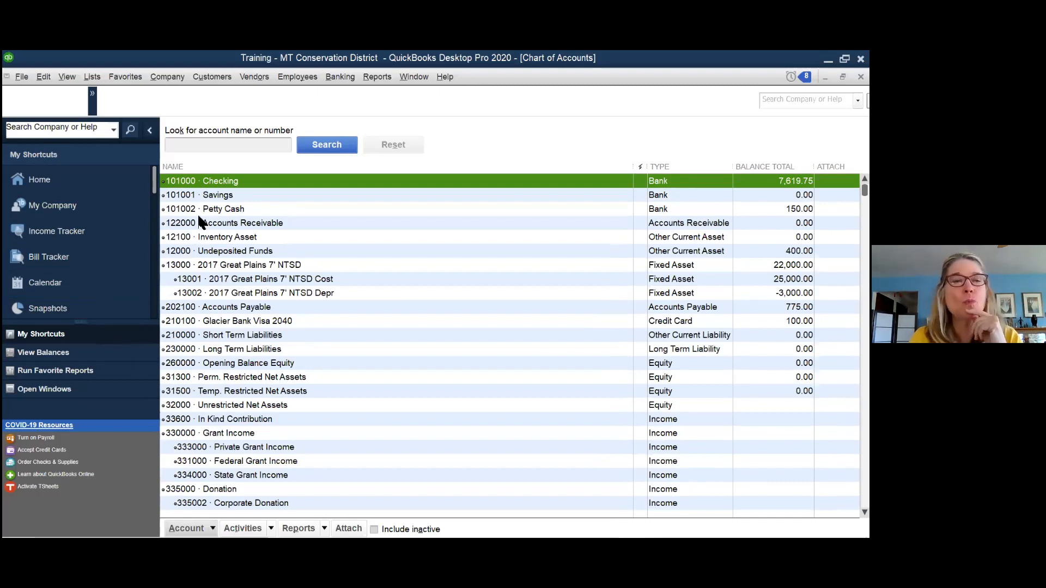
pyautogui.rightClick(233, 209)
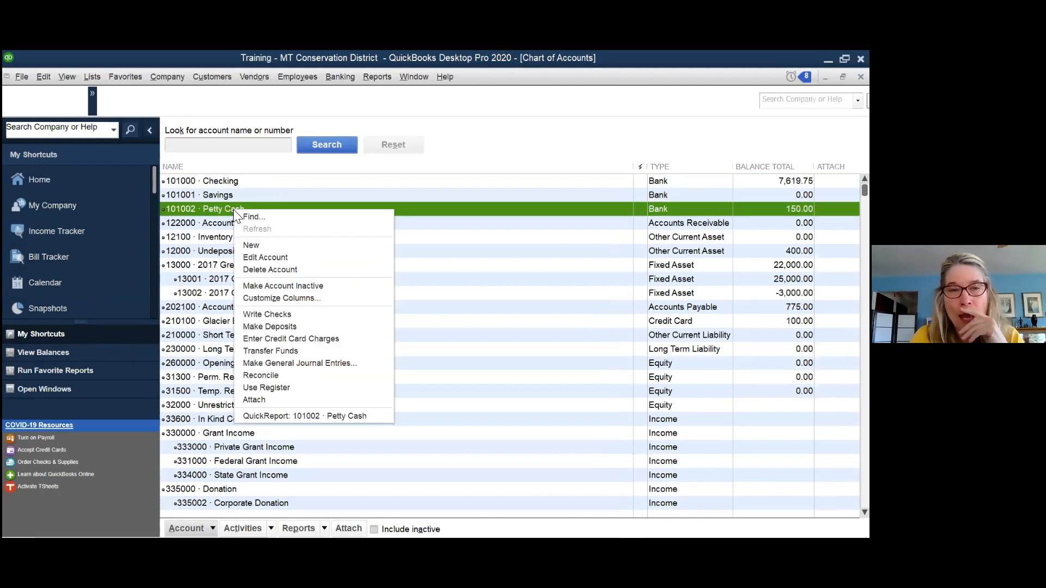
# - Edit the Petty Cash account, adding 1002 to its name, then deleting the number again
pyautogui.click(258, 259)
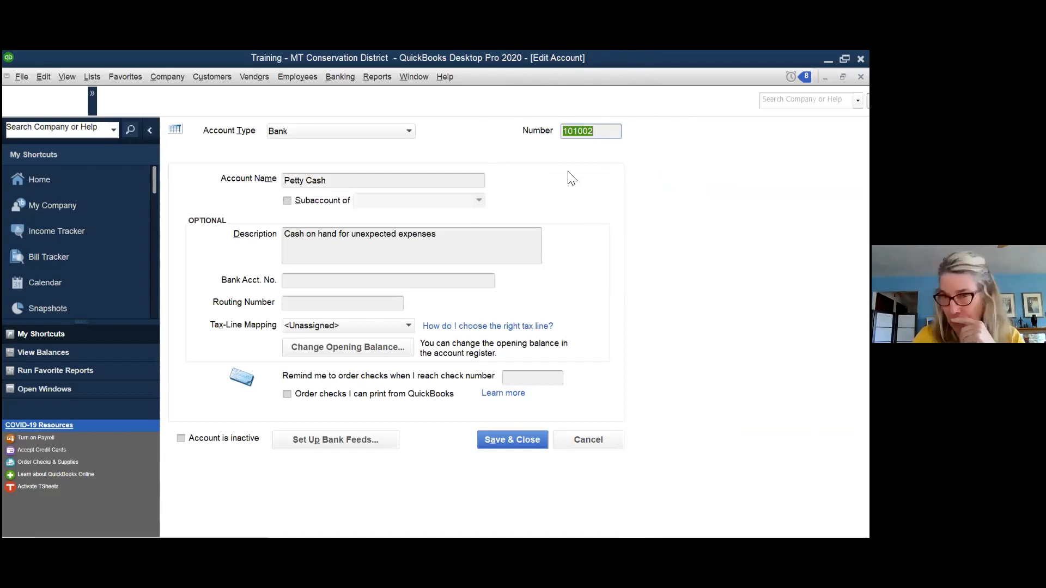
pyautogui.click(287, 185)
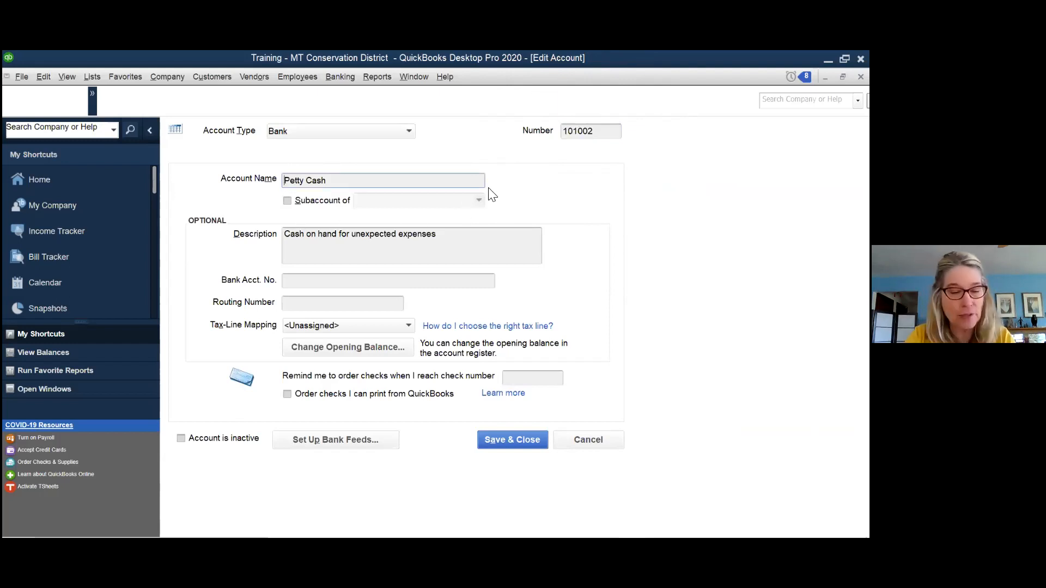
pyautogui.write('1002')
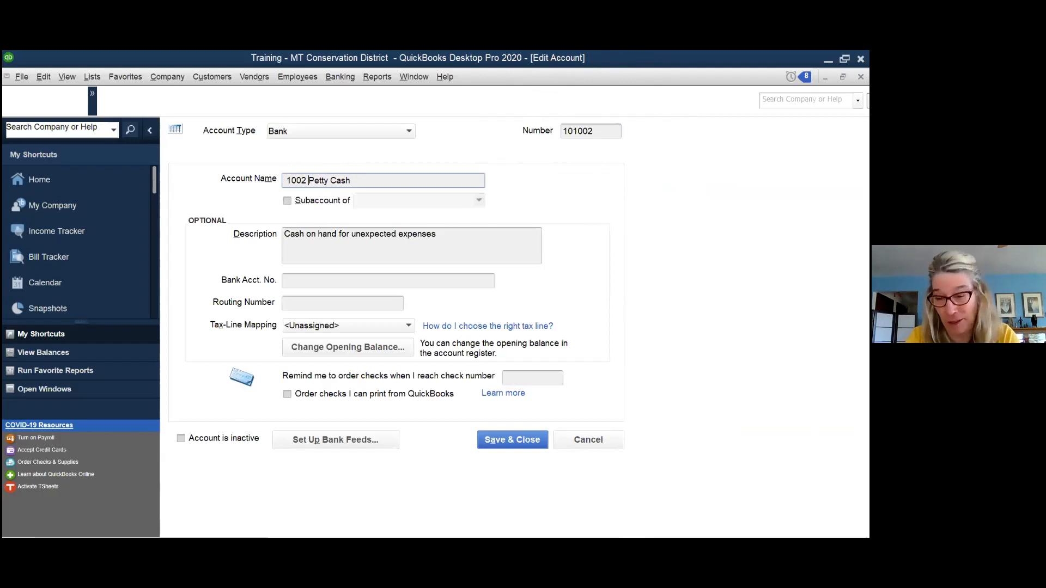
pyautogui.press('BackSpace')
pyautogui.press('BackSpace')
pyautogui.press('BackSpace')
pyautogui.press('BackSpace')
pyautogui.press('BackSpace')
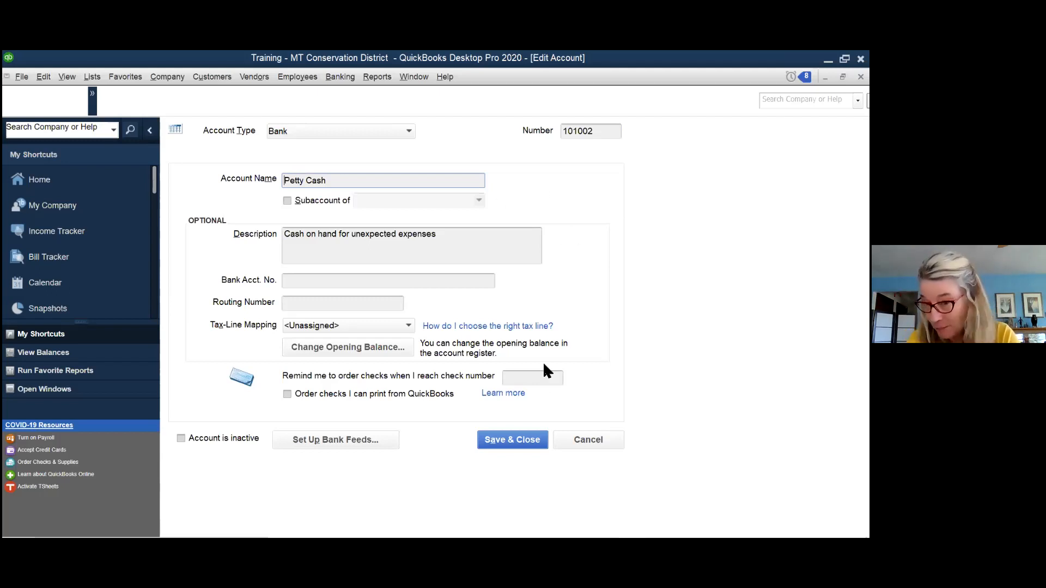
# - Cancel the Petty Cash account edit without saving and open Edit > Preferences
pyautogui.click(594, 440)
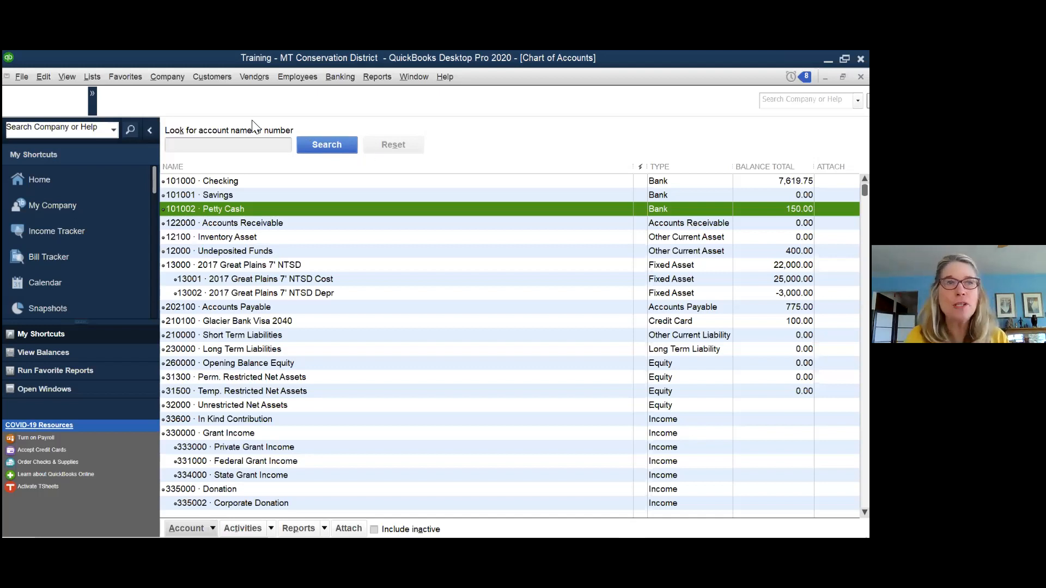
pyautogui.click(46, 72)
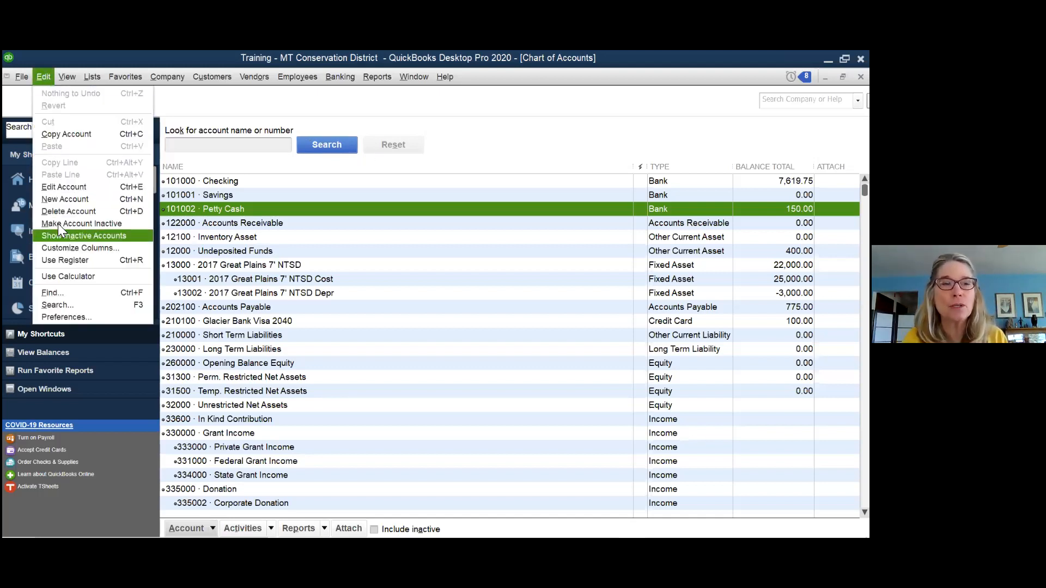
pyautogui.click(71, 316)
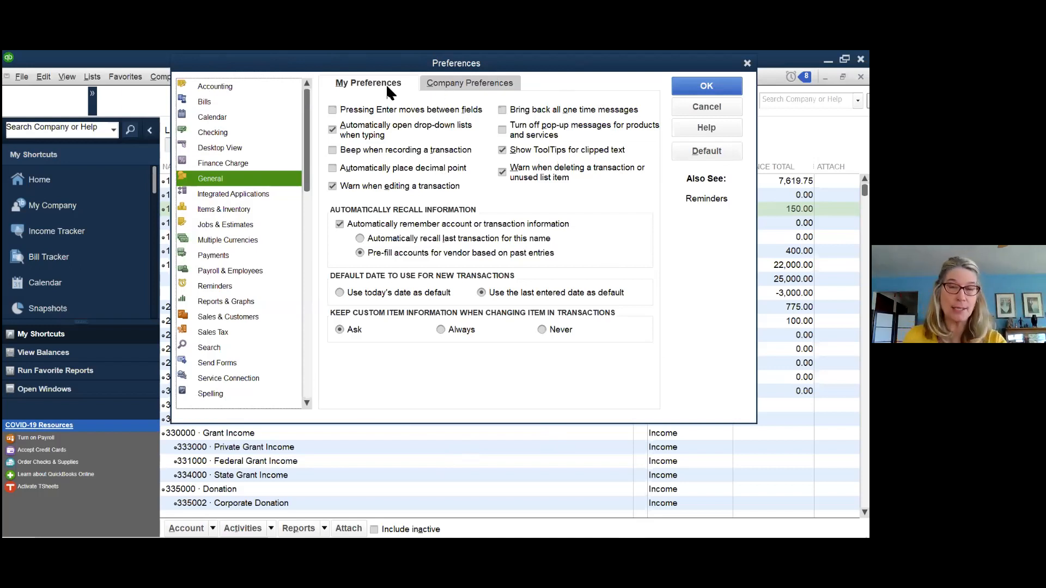
# - Look at the company General preferences, then return to My Preferences
pyautogui.click(466, 85)
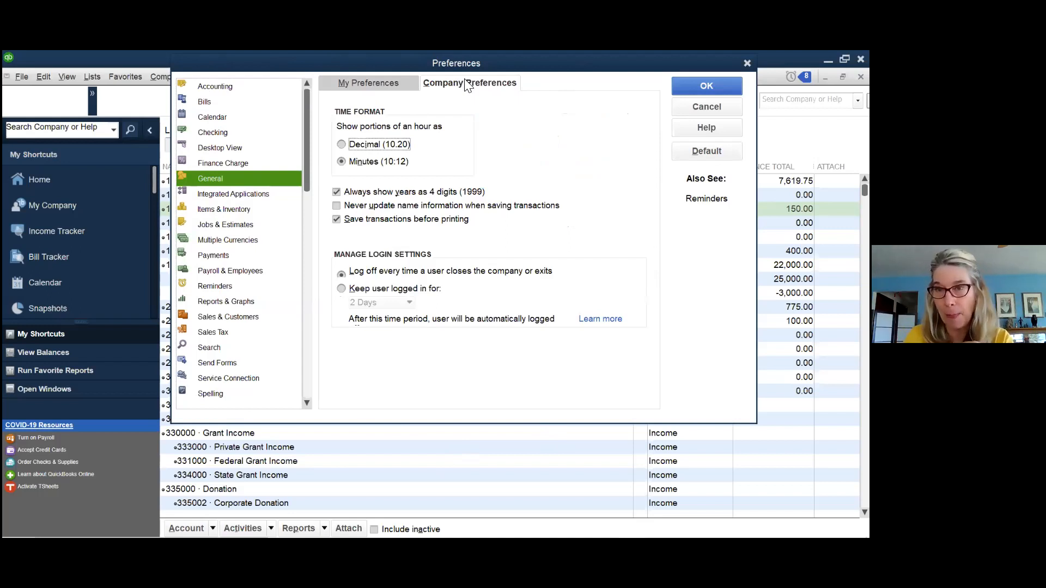
pyautogui.click(361, 84)
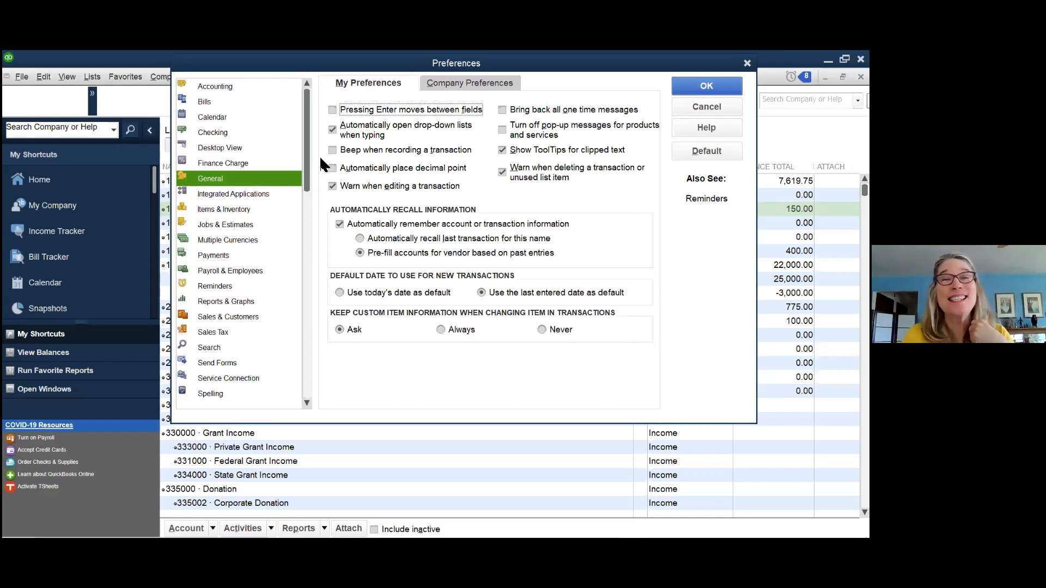
# - Turn on 'Beep when recording a transaction' and move to the Reminders preferences
pyautogui.click(333, 150)
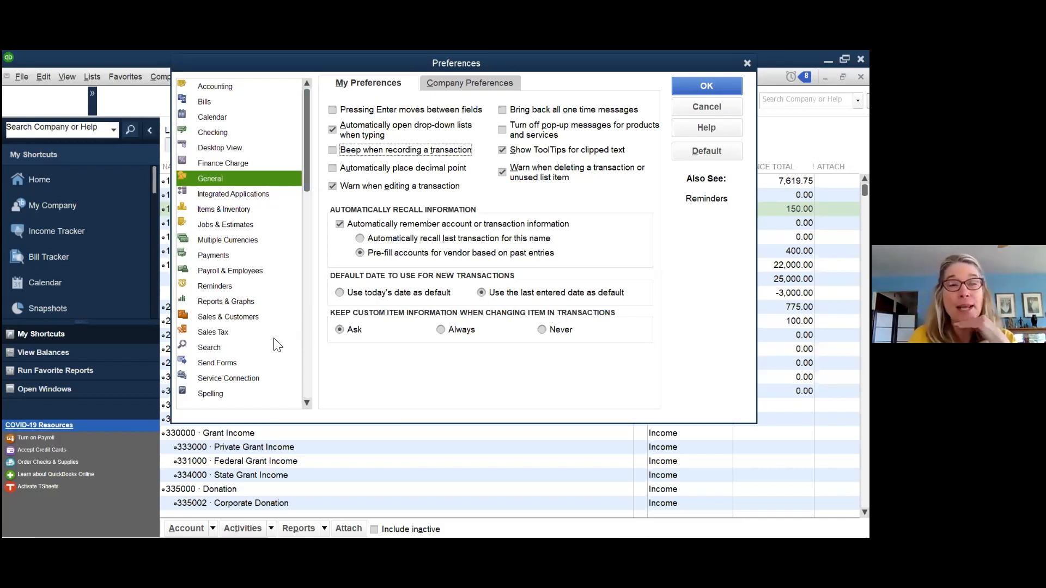
pyautogui.click(210, 287)
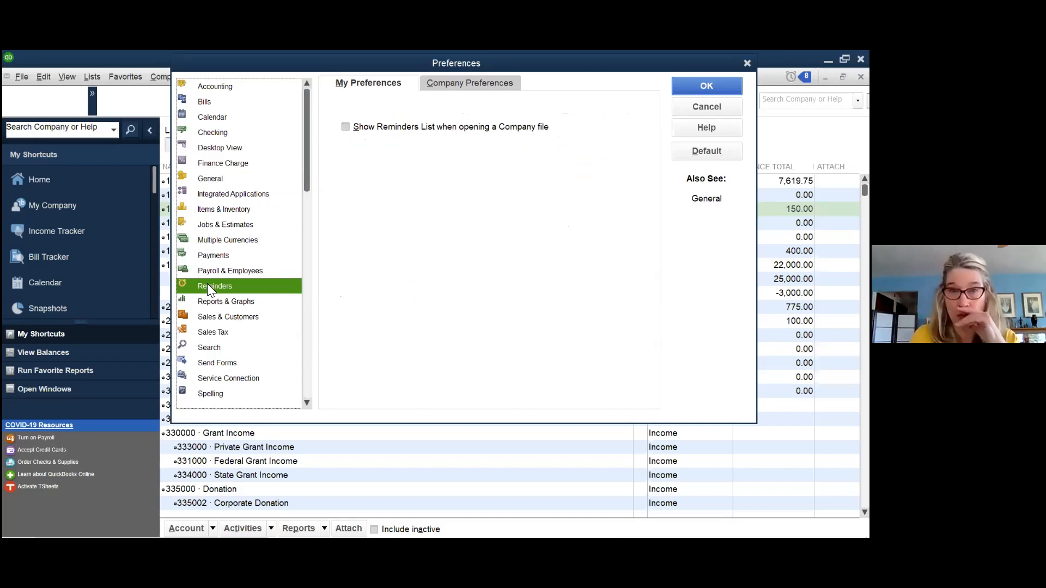
# - Turn on showing the Reminders List at startup, then set company Bills to Pay reminders to Show Summary
pyautogui.click(347, 128)
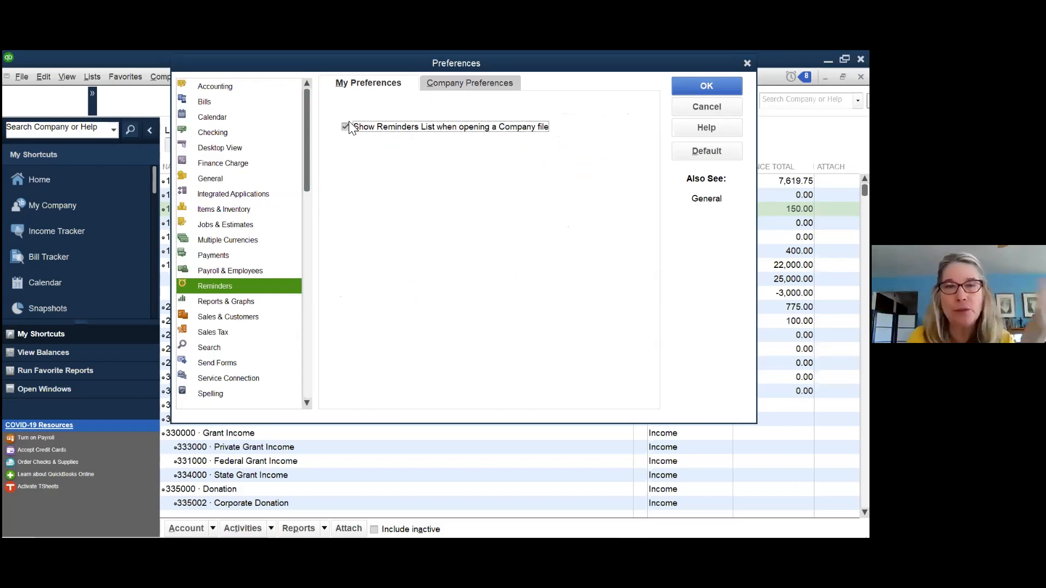
pyautogui.click(482, 87)
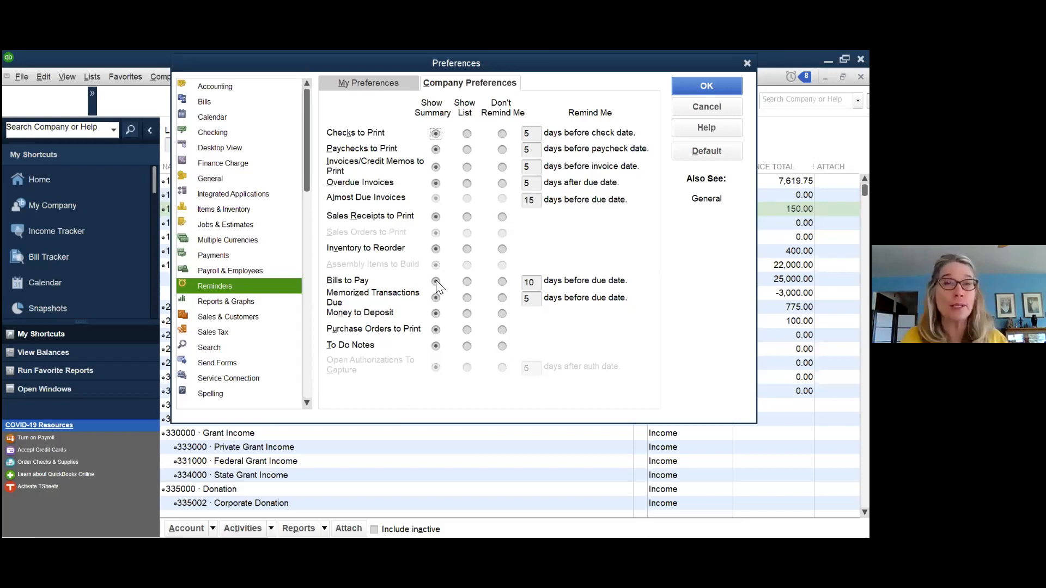
pyautogui.click(466, 281)
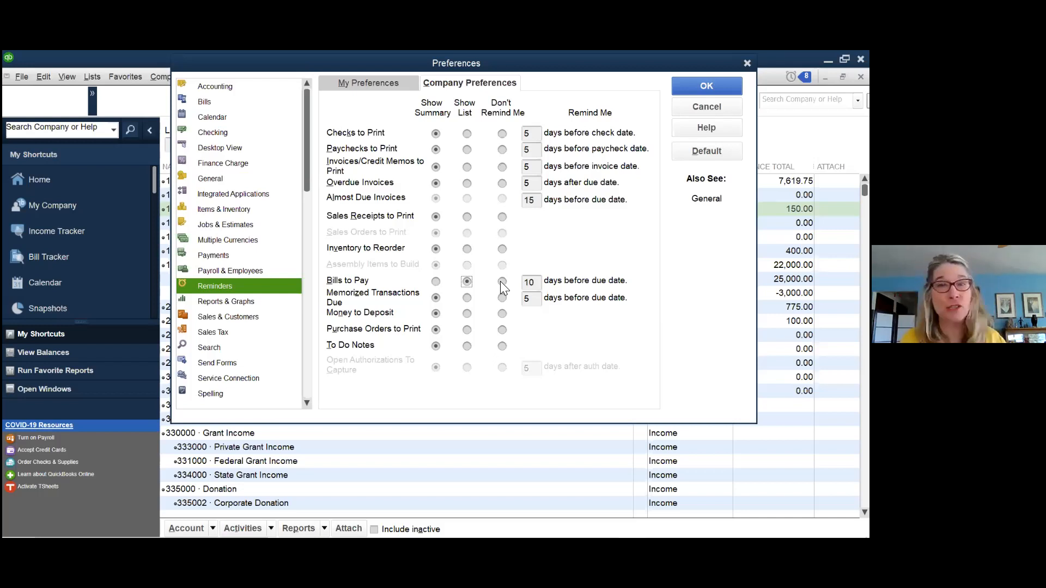
pyautogui.click(435, 281)
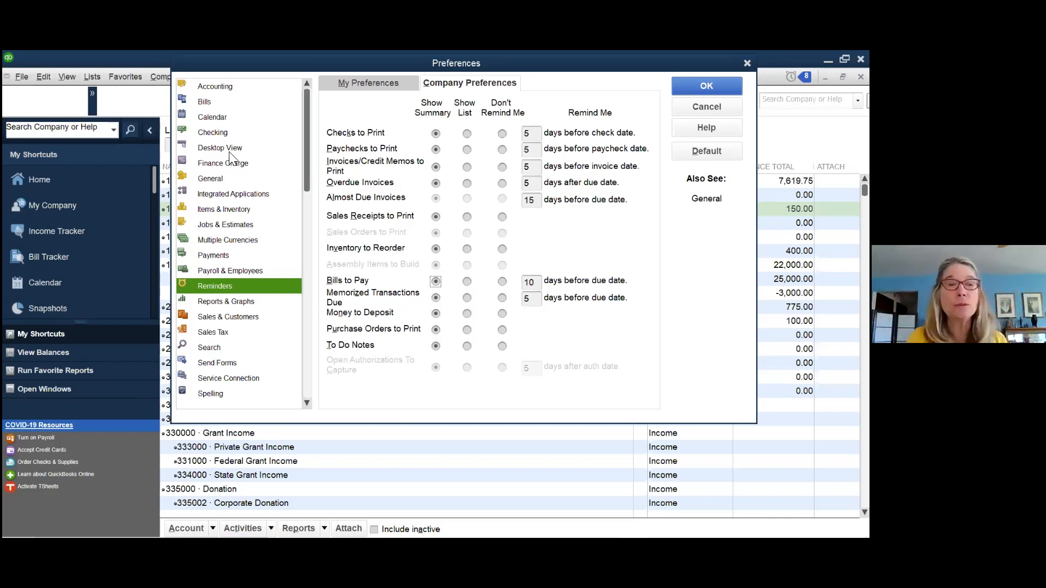
# - Save the Reminders changes and display company Reports & Graphs preferences with accrual basis and due-date aging
pyautogui.click(242, 303)
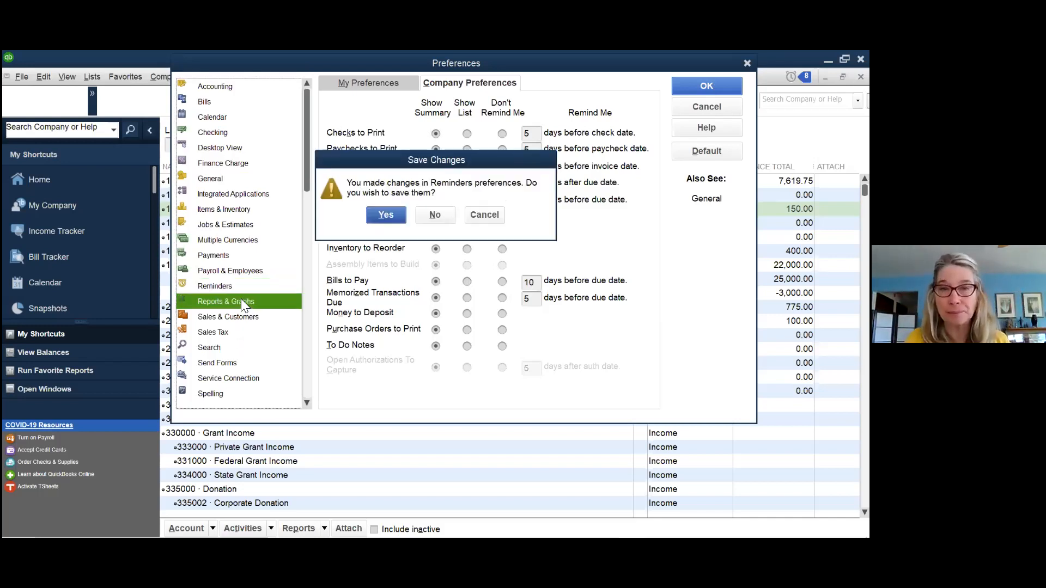
pyautogui.click(378, 215)
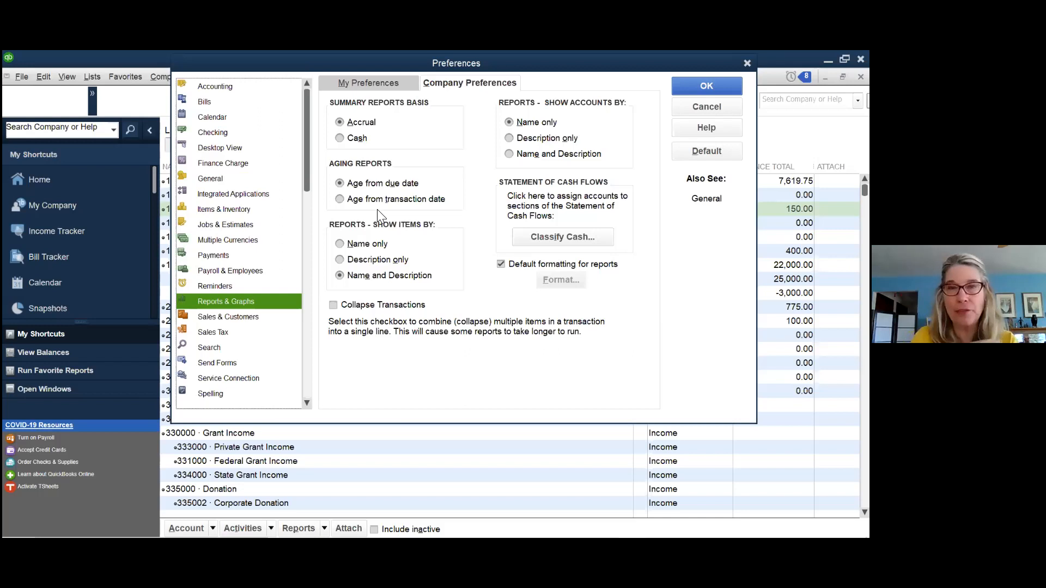
pyautogui.click(370, 87)
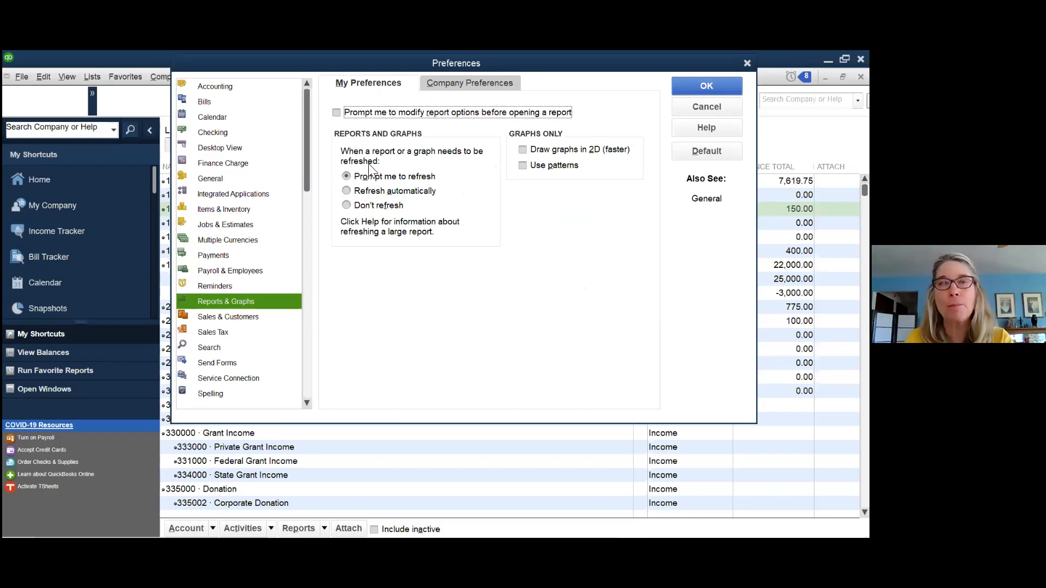
pyautogui.click(486, 82)
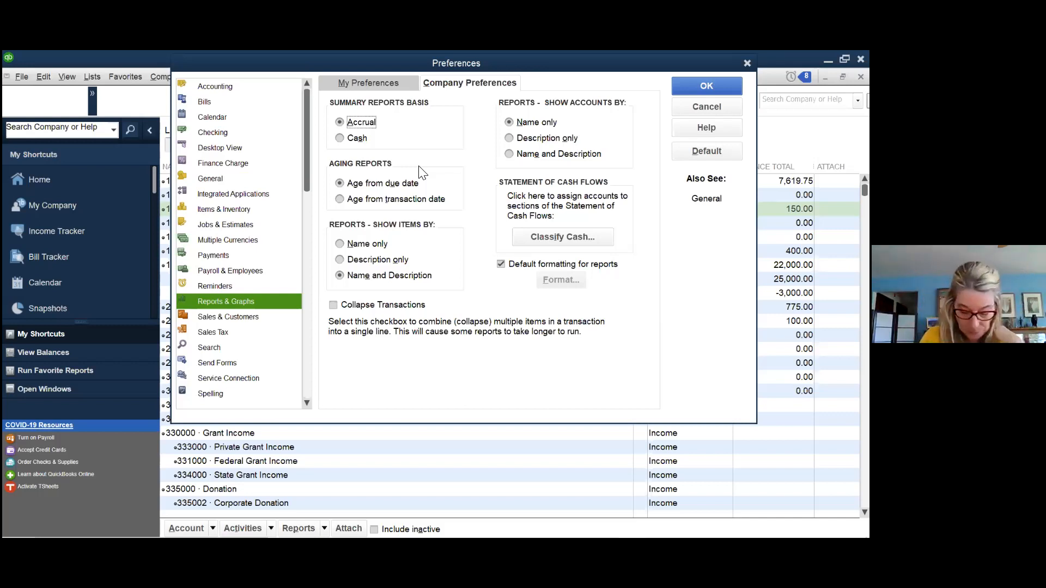
# - Uncheck 'Automatically apply payments' in the company Payments preferences
pyautogui.click(229, 255)
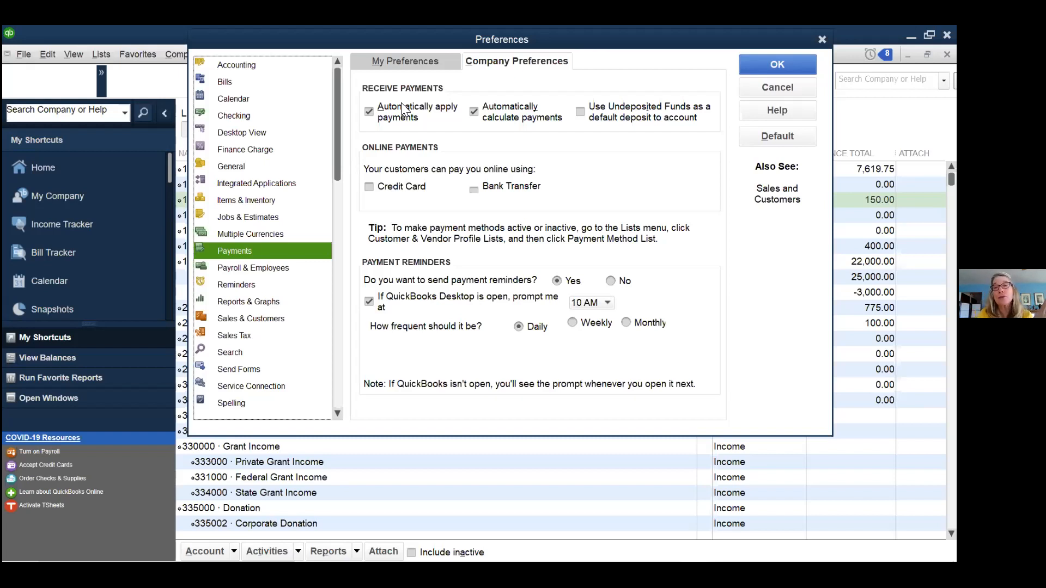
pyautogui.click(369, 112)
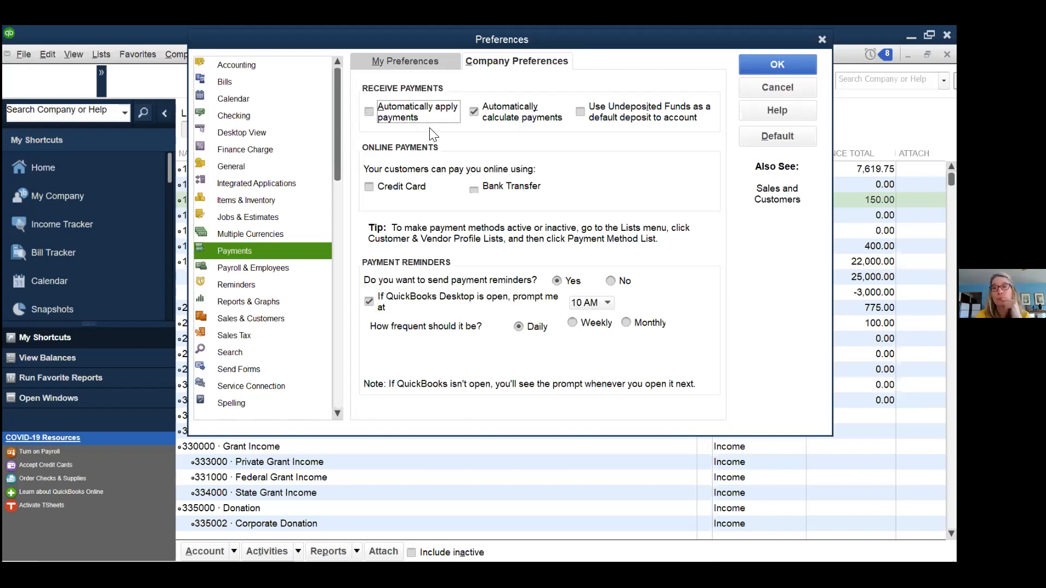
# - Check 'Use Undeposited Funds as a default deposit to account' for received payments
pyautogui.click(581, 113)
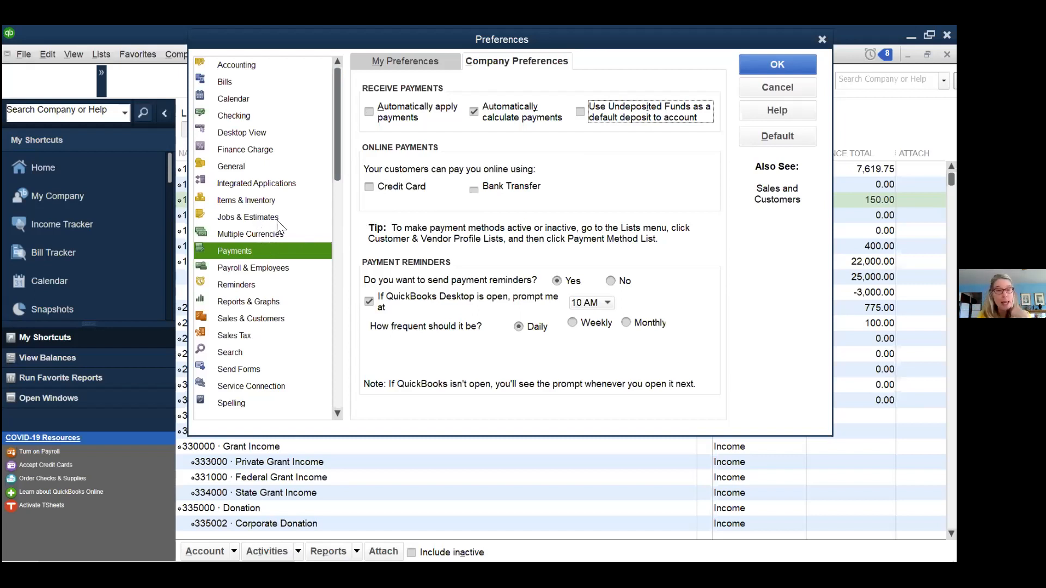
# - Save the Payments changes and switch to the Time & Expenses preferences
pyautogui.scroll(-1, 256, 348)
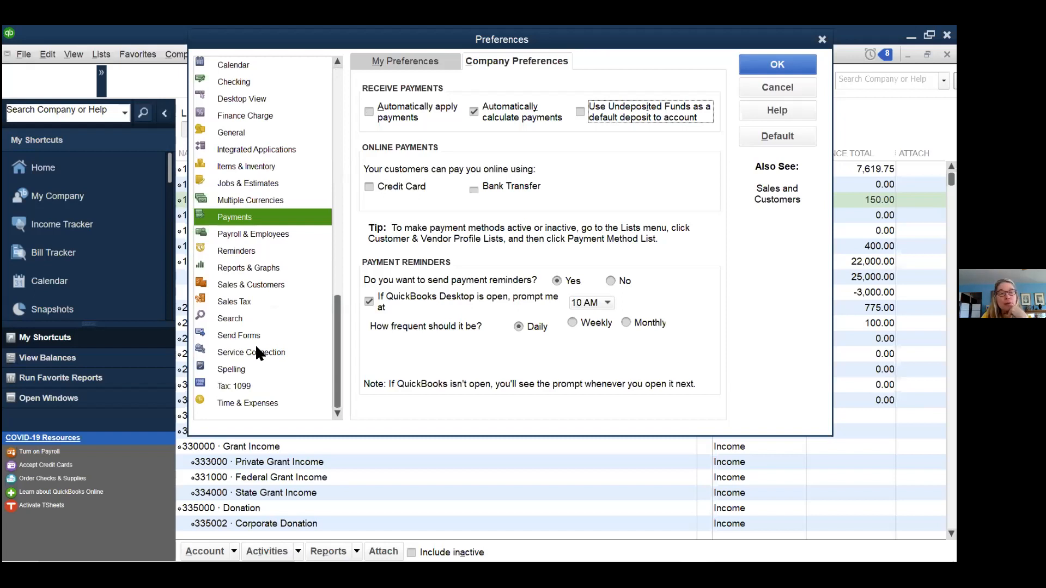
pyautogui.click(243, 404)
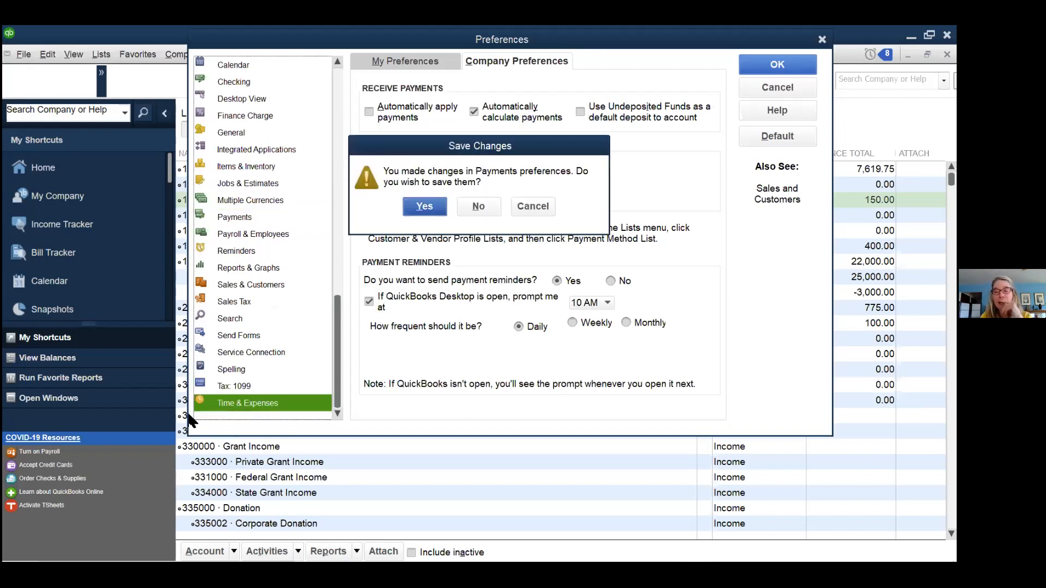
pyautogui.click(424, 207)
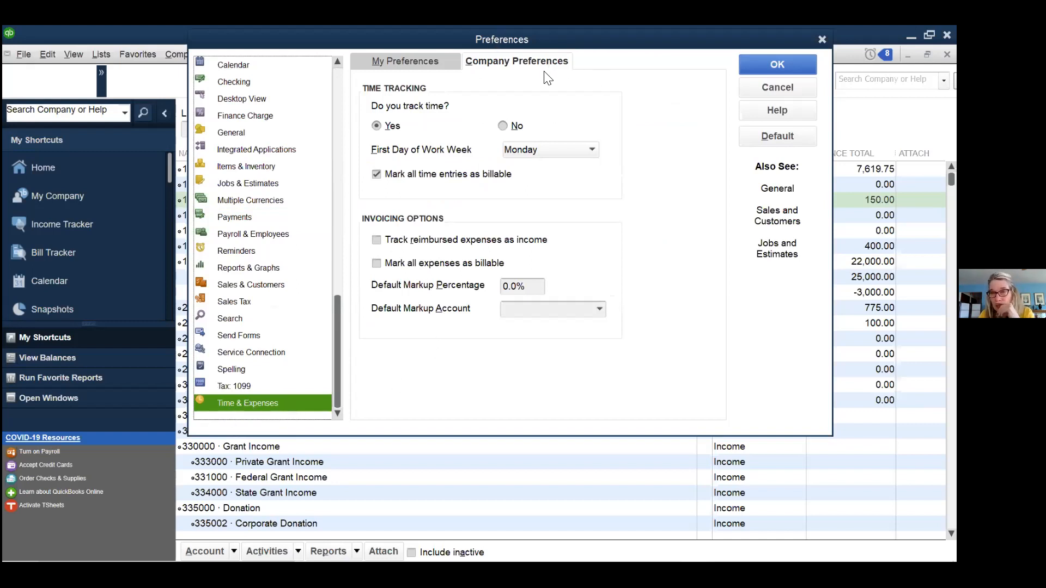
# - Toggle the reimbursed-expense and billable-expense invoicing options, leaving them unchecked, then go to Accounting
pyautogui.click(377, 242)
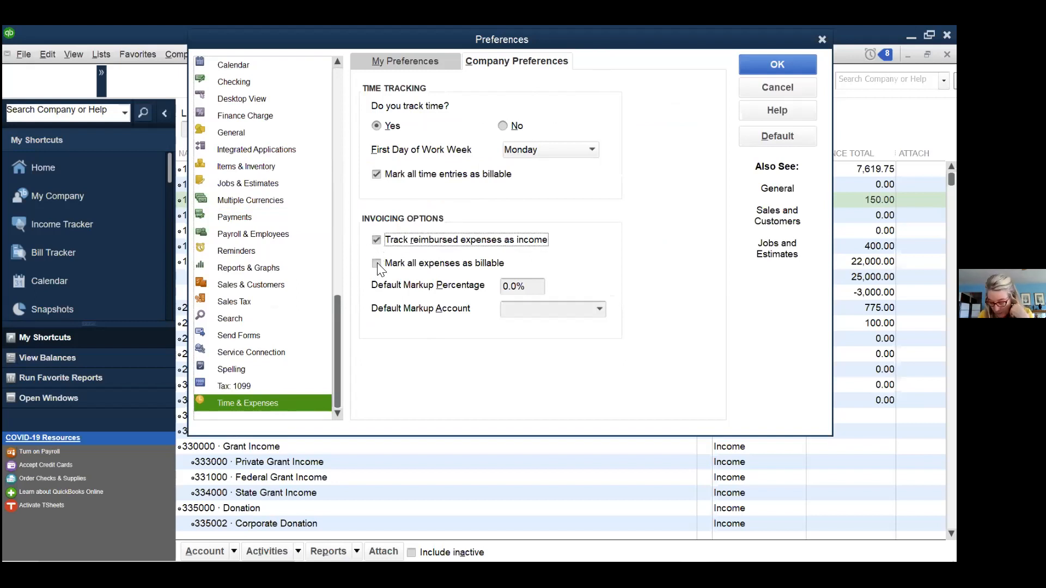
pyautogui.click(377, 263)
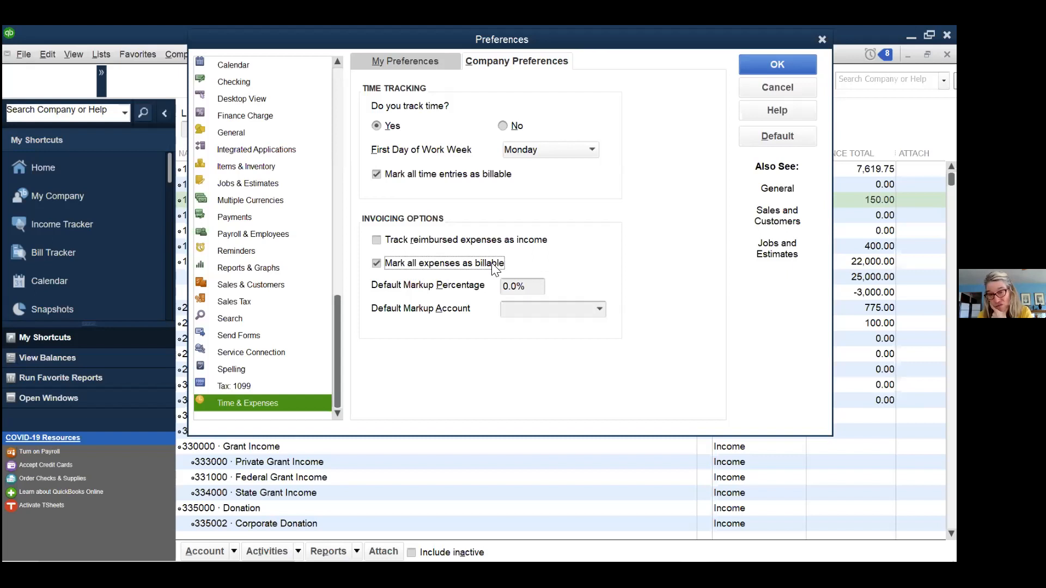
pyautogui.click(376, 264)
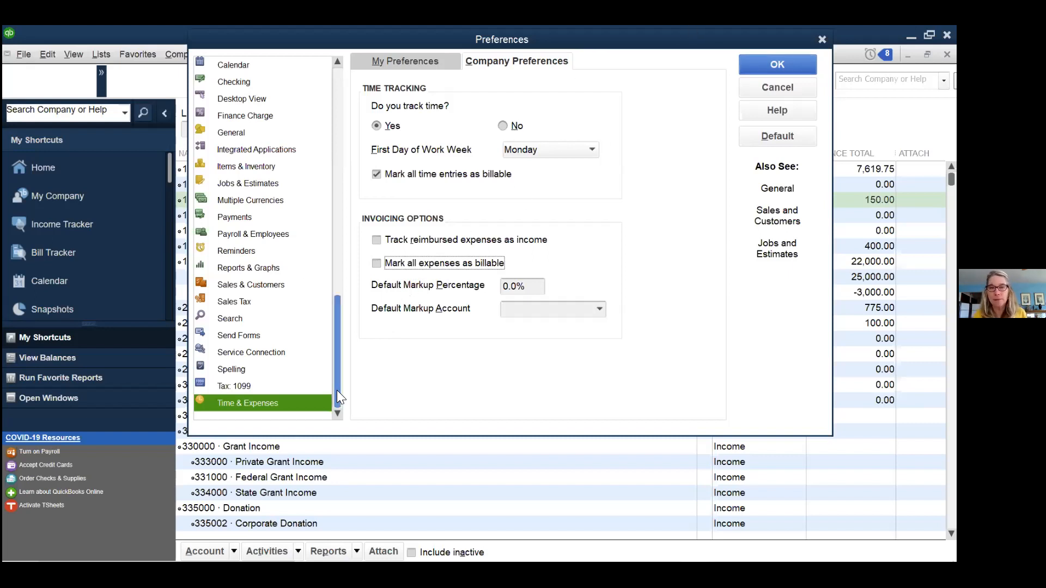
pyautogui.moveTo(336, 391); pyautogui.dragTo(334, 158)
pyautogui.click(267, 65)
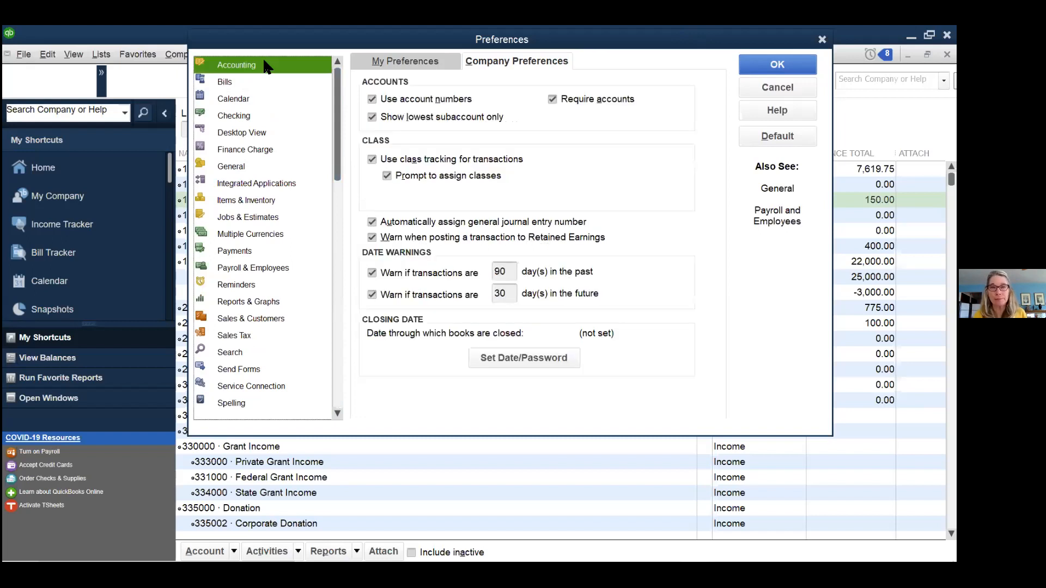
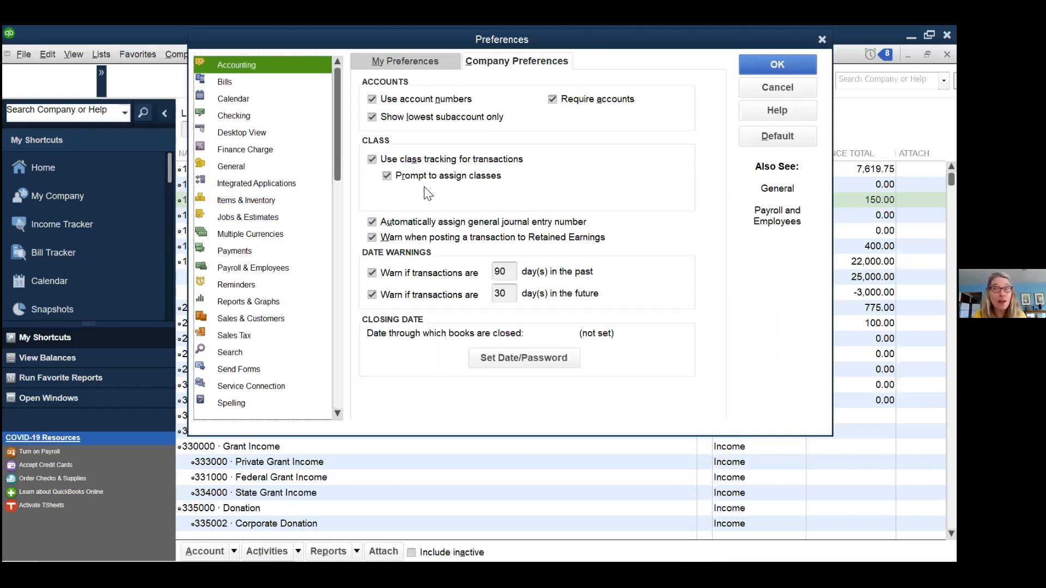
# - Confirm the Accounting preferences with 'Use class tracking' and 'Prompt to assign classes' checked
pyautogui.click(775, 64)
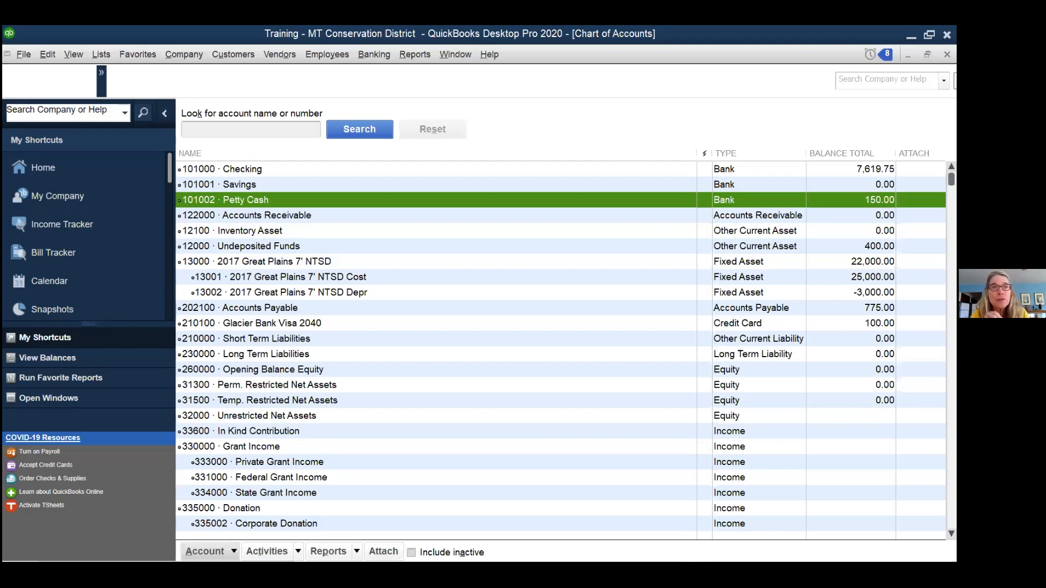
pyautogui.click(181, 56)
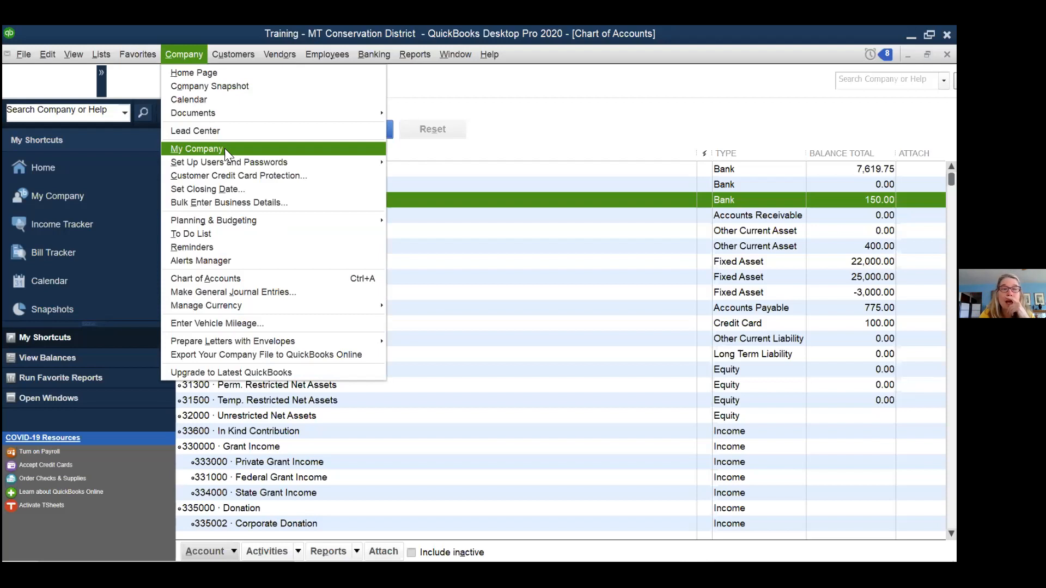
pyautogui.moveTo(229, 164)
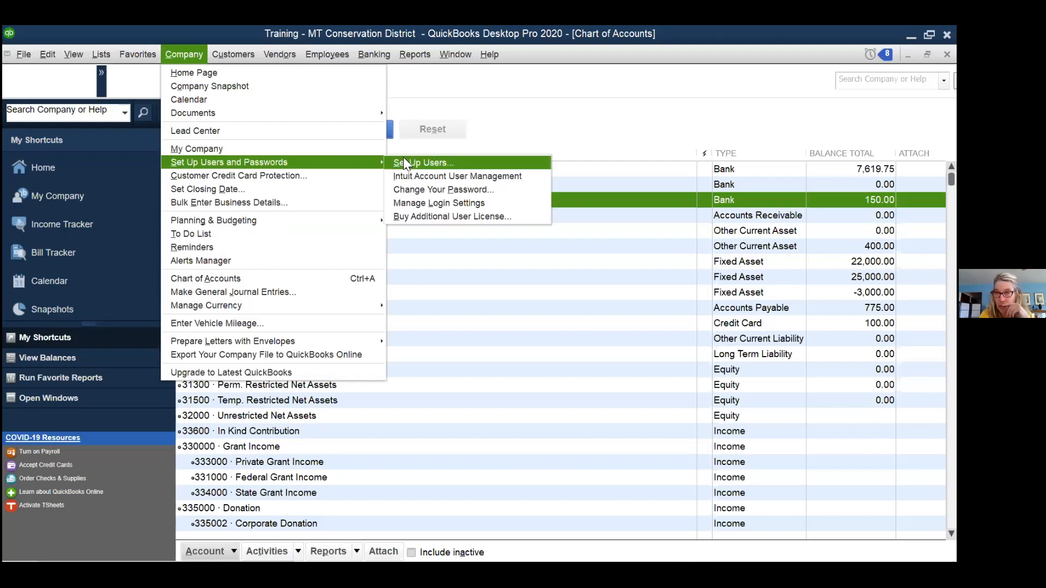
pyautogui.click(427, 162)
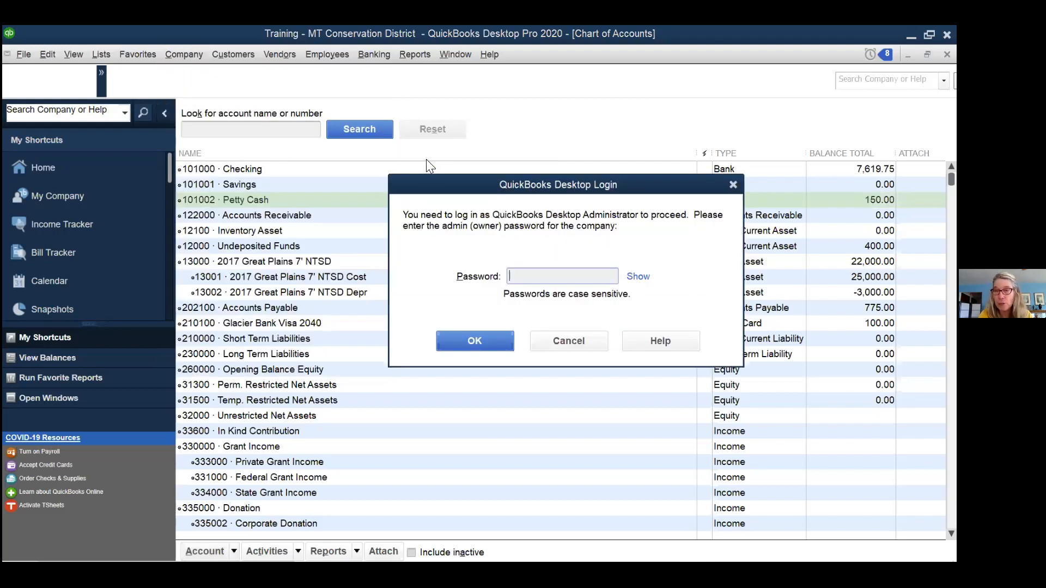
pyautogui.click(565, 336)
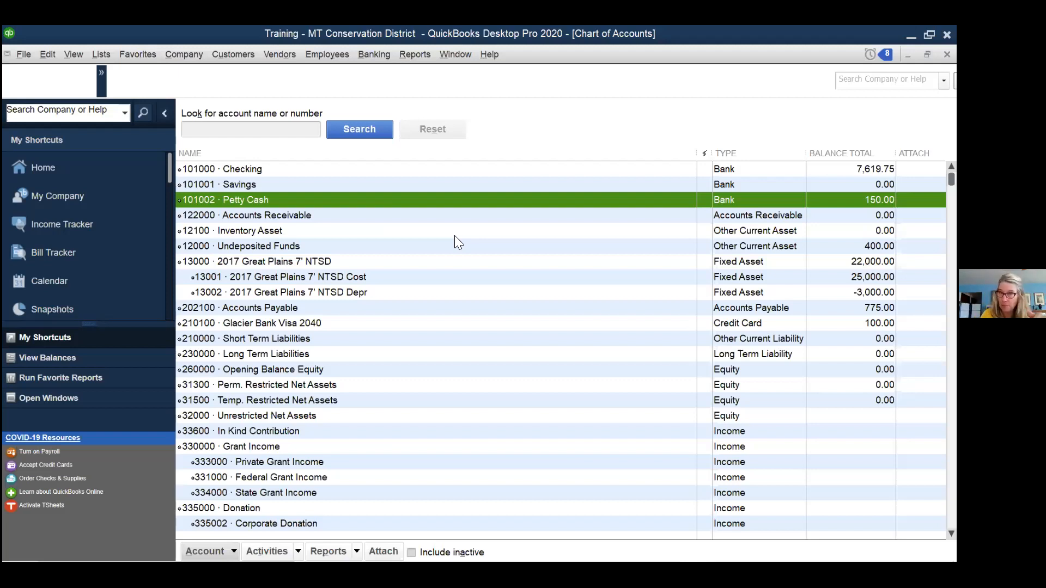
pyautogui.click(418, 54)
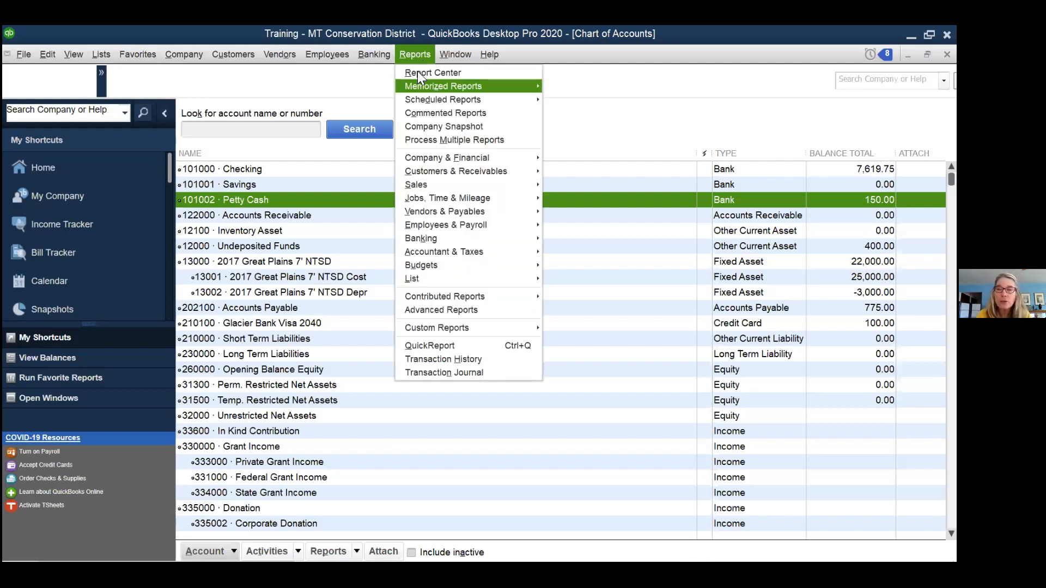
pyautogui.moveTo(487, 255)
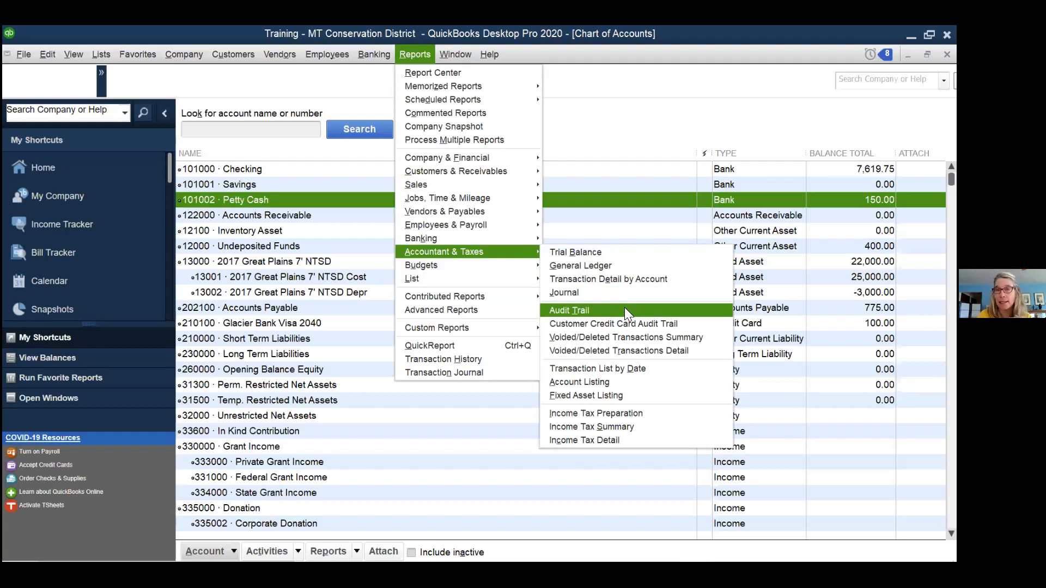
pyautogui.click(416, 50)
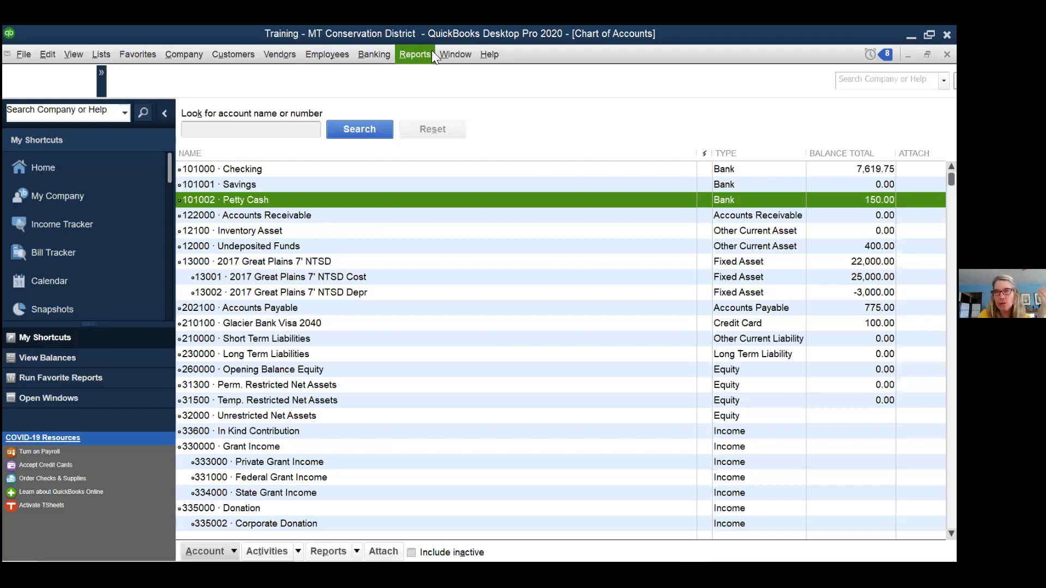
pyautogui.scroll(-2, 347, 234)
pyautogui.scroll(-9, 348, 231)
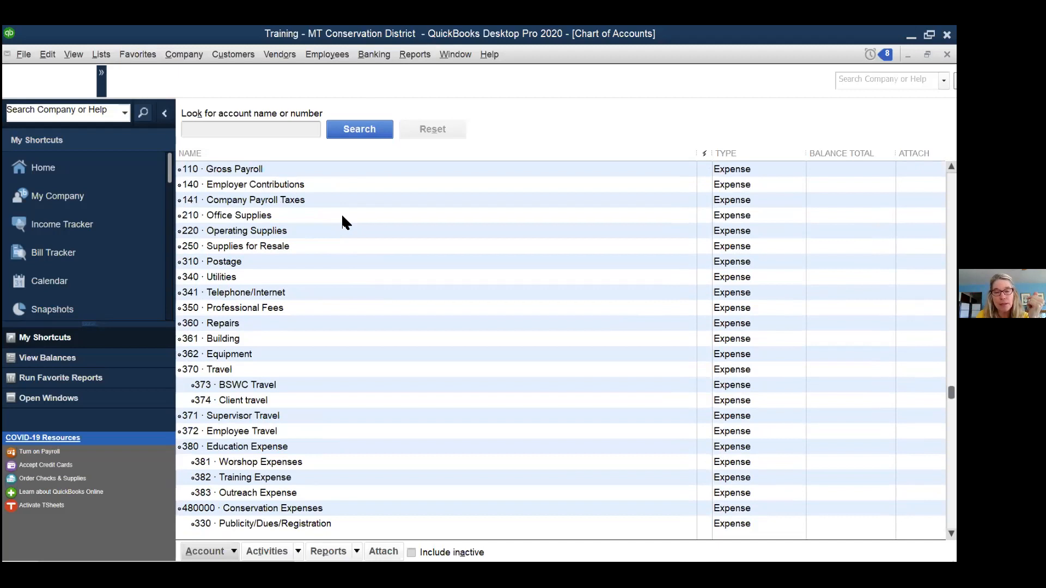
pyautogui.scroll(-3, 338, 229)
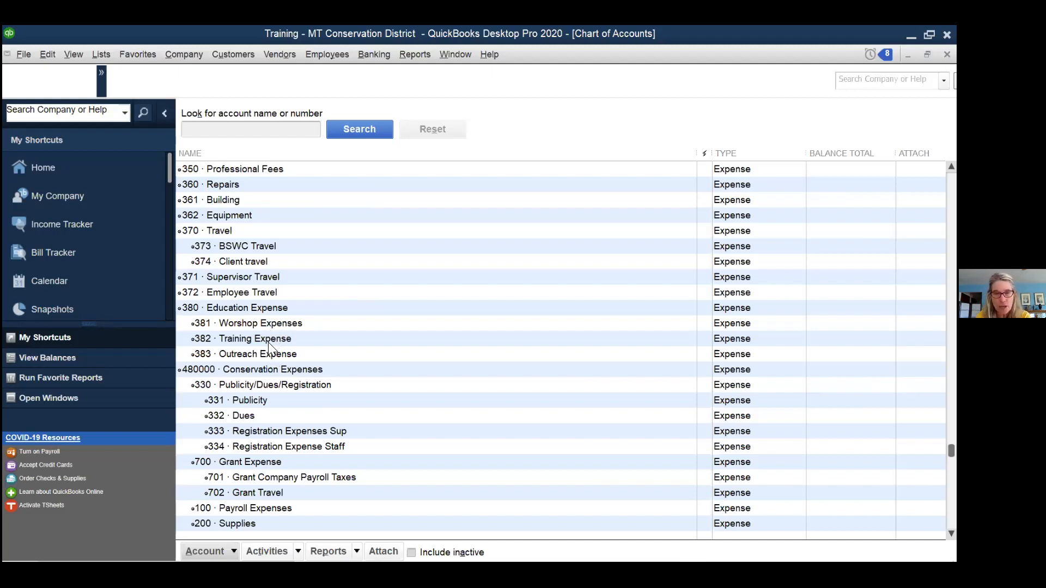
pyautogui.click(252, 403)
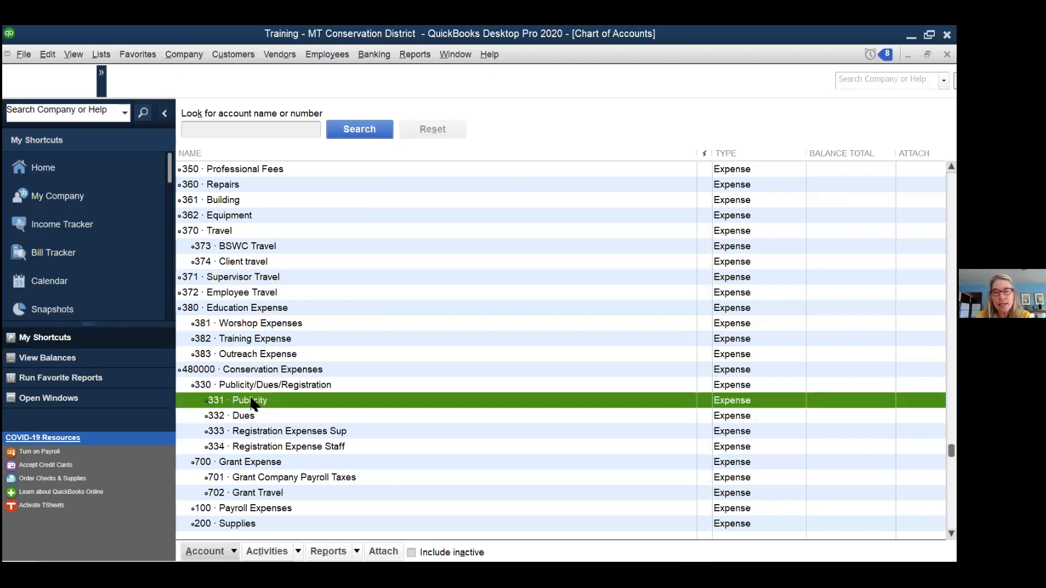
pyautogui.click(270, 324)
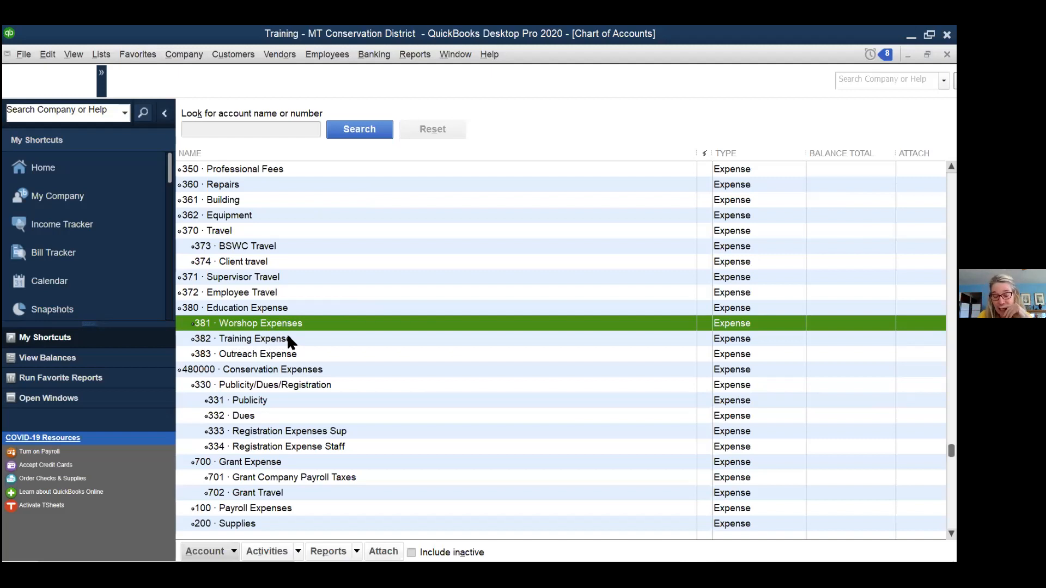
pyautogui.click(266, 399)
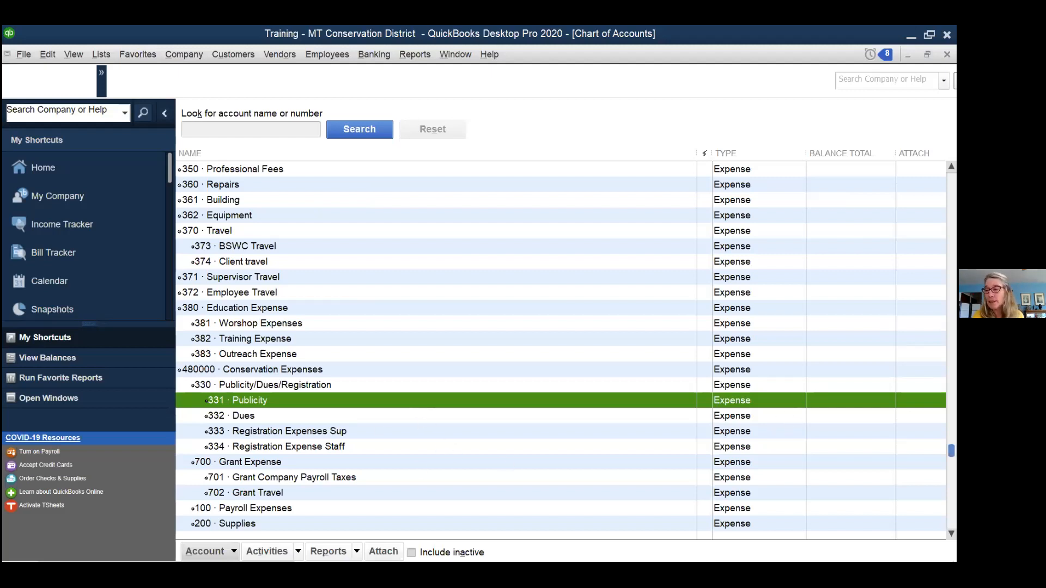
pyautogui.moveTo(952, 451); pyautogui.dragTo(951, 380)
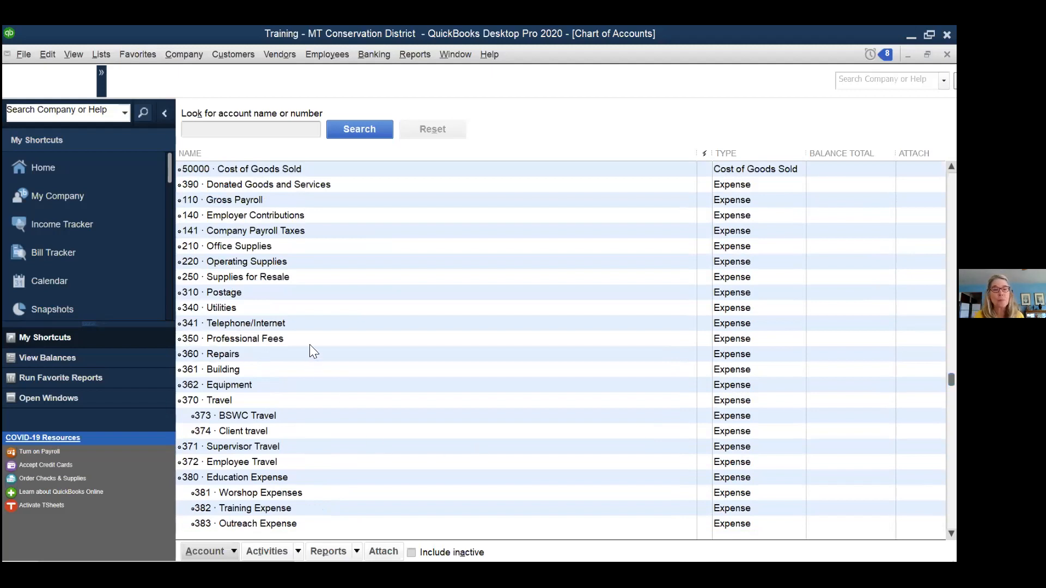
pyautogui.scroll(-1, 310, 347)
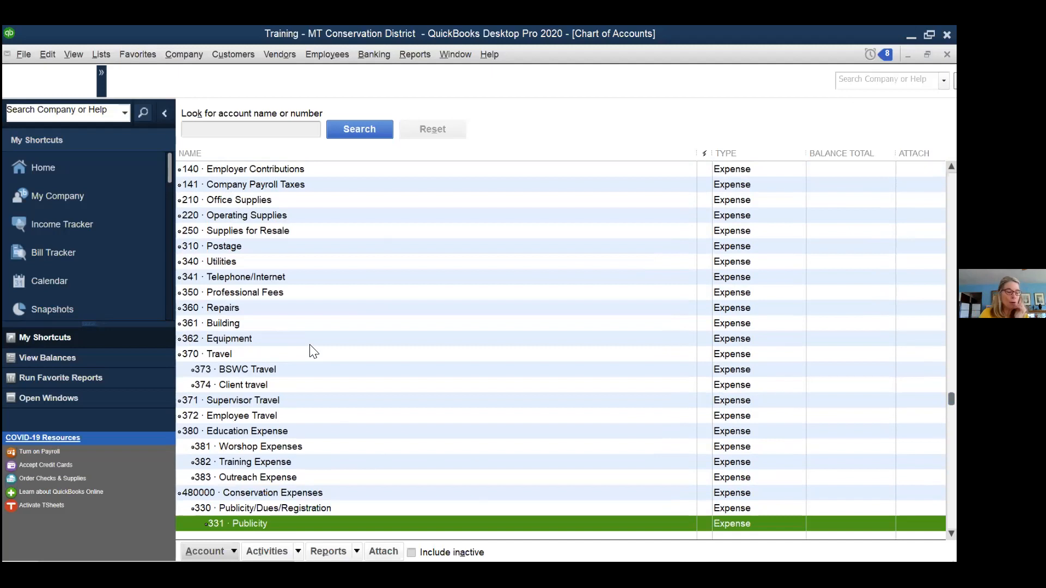
pyautogui.scroll(-3, 314, 283)
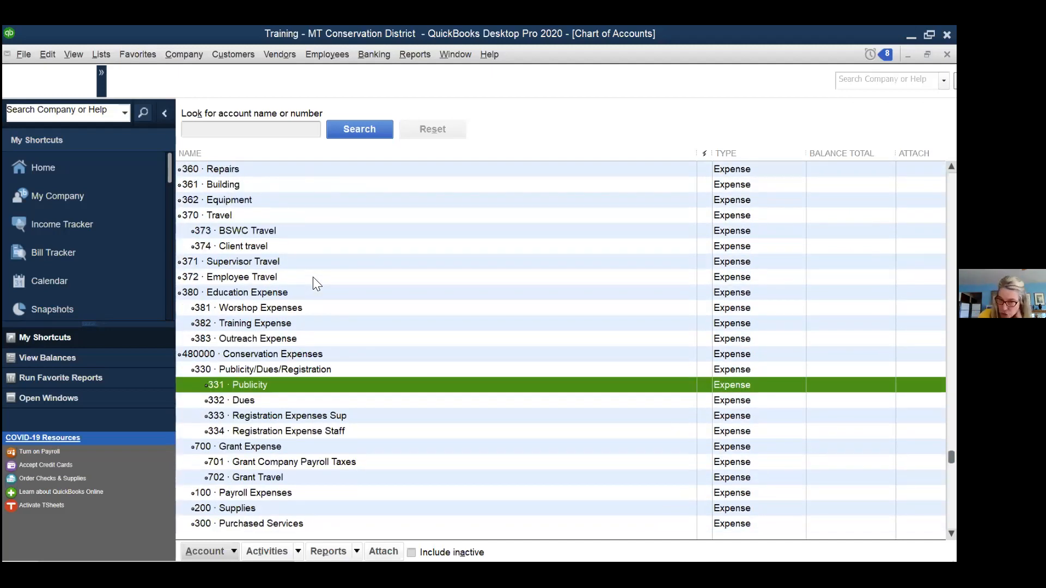
pyautogui.scroll(-1, 313, 277)
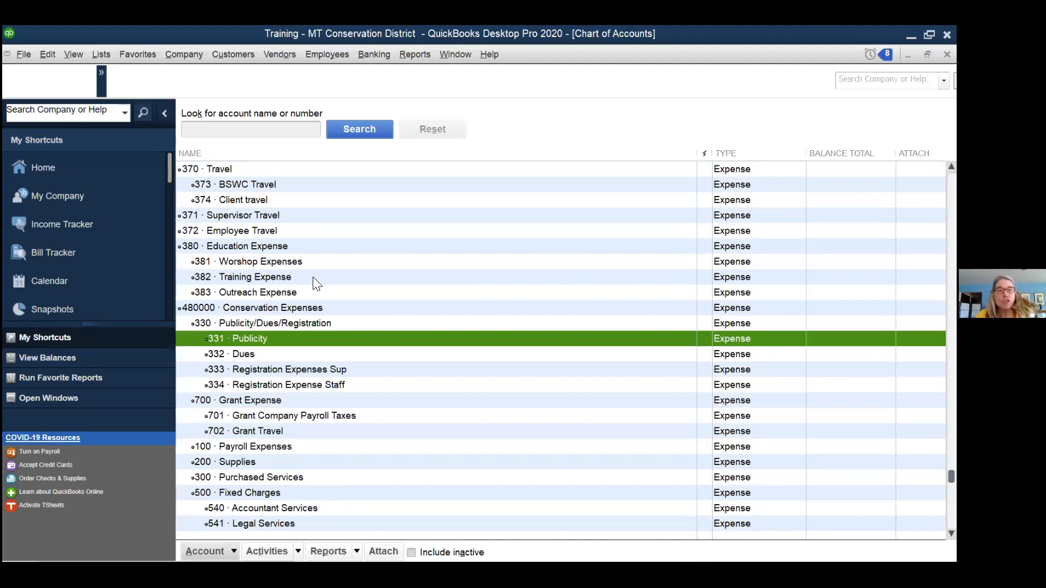
pyautogui.click(277, 244)
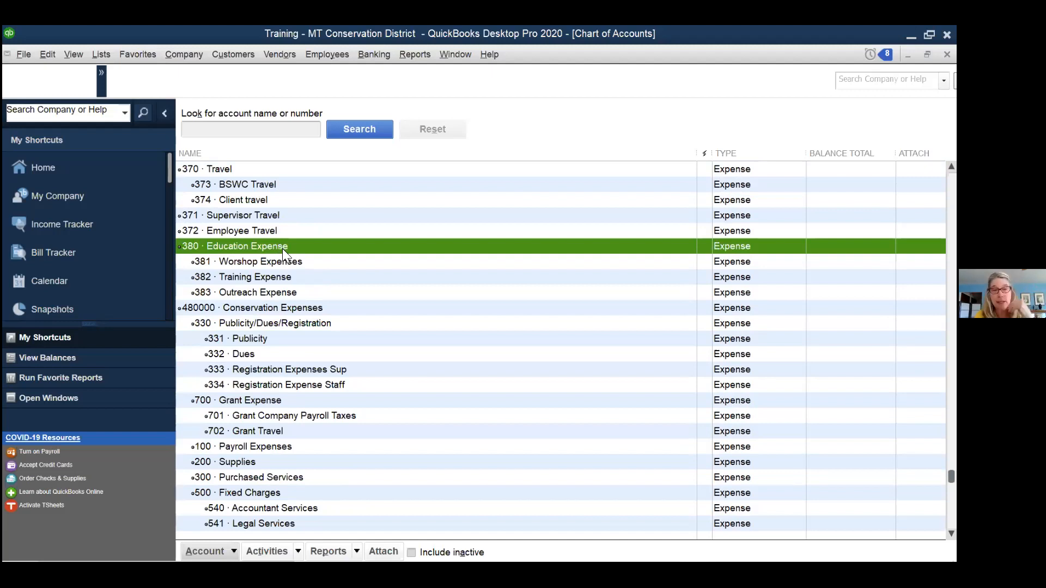
pyautogui.rightClick(283, 245)
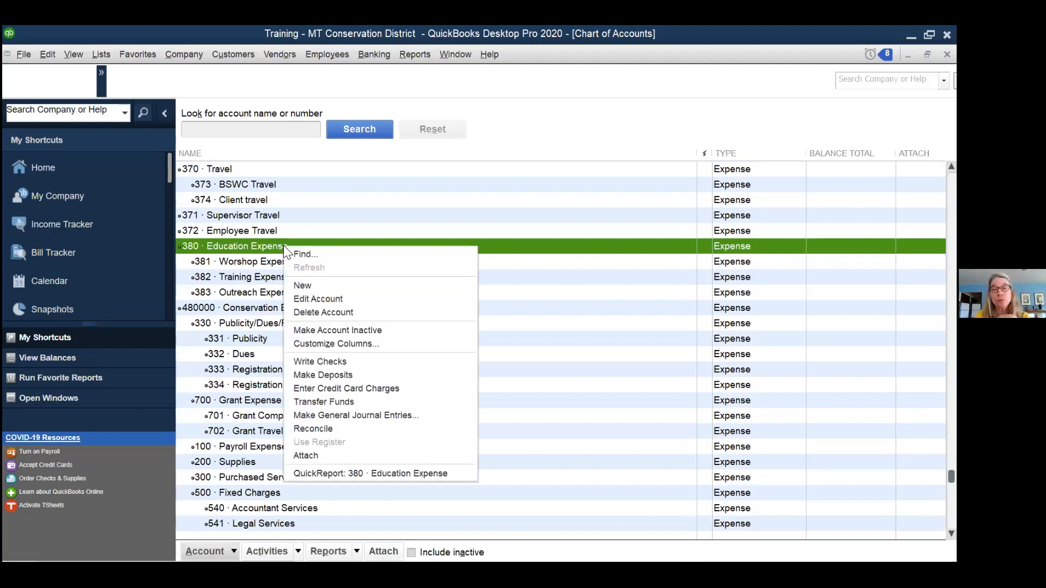
# - Begin a new Expense-type account from 380 Education Expense, reaching its blank detail form
pyautogui.click(315, 285)
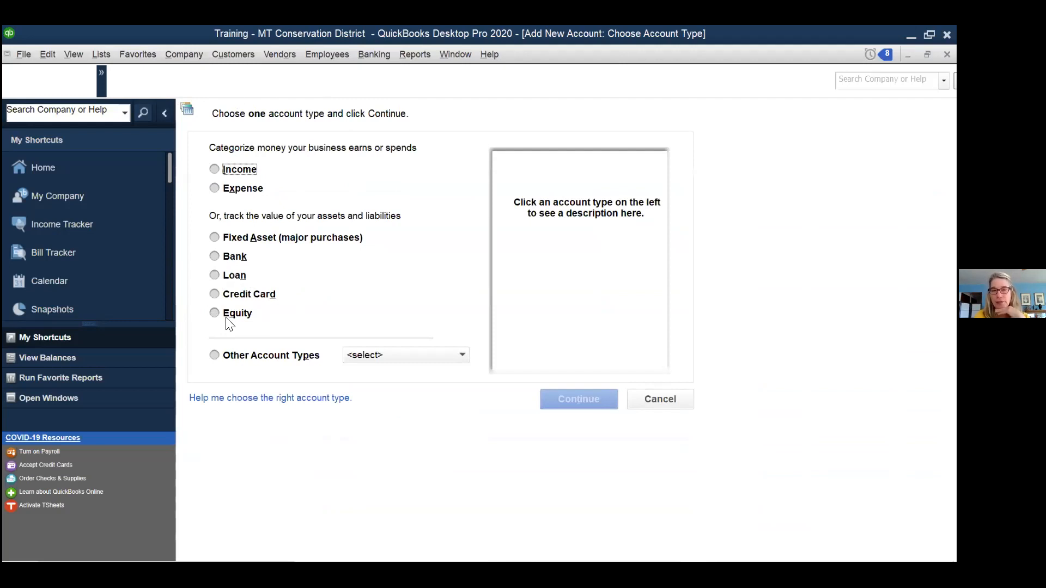
pyautogui.click(213, 187)
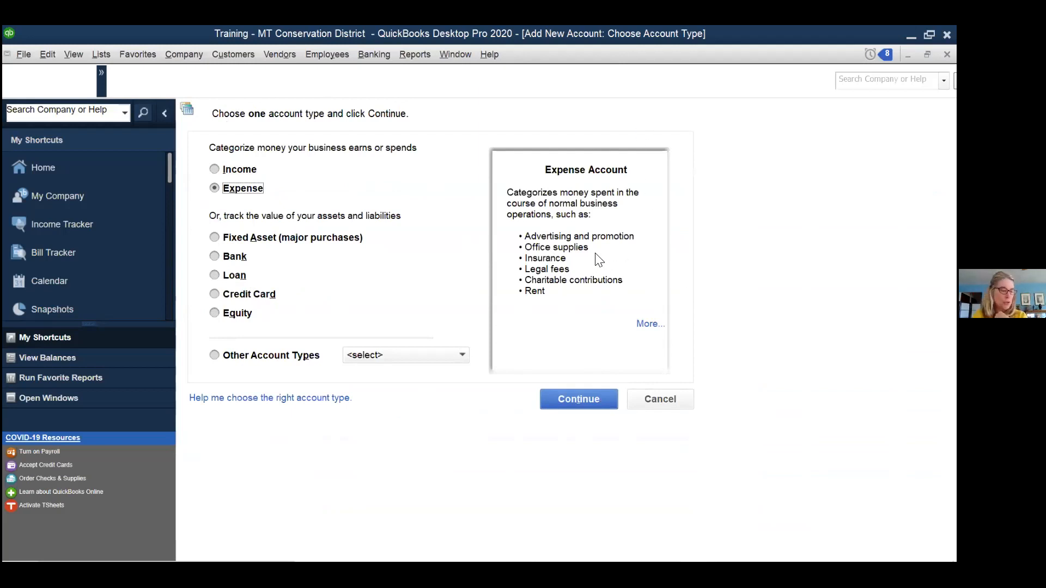
pyautogui.click(569, 398)
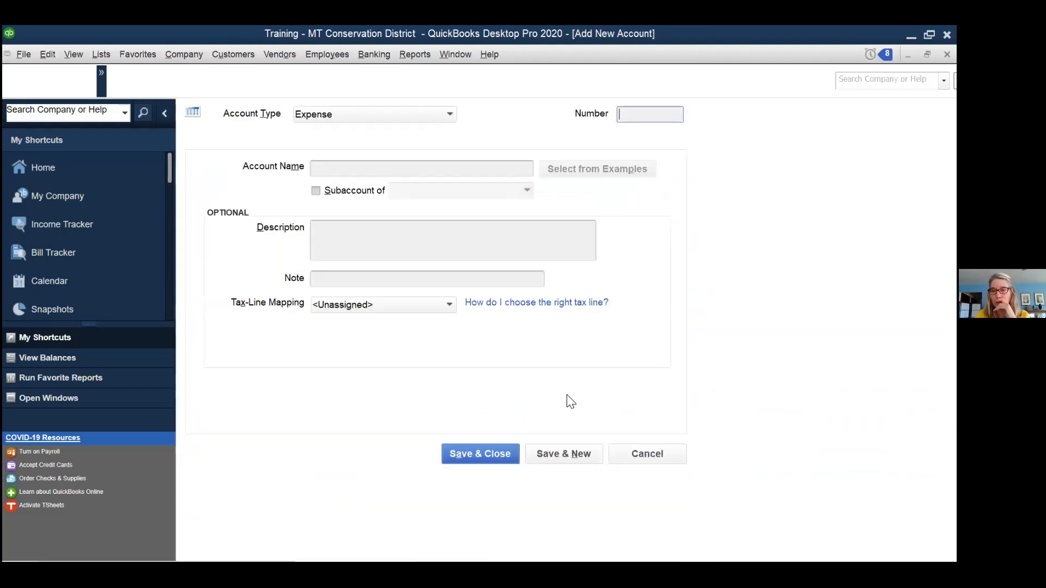
# - Try the subaccount option, then cancel the new account and return to the Chart of Accounts
pyautogui.click(316, 191)
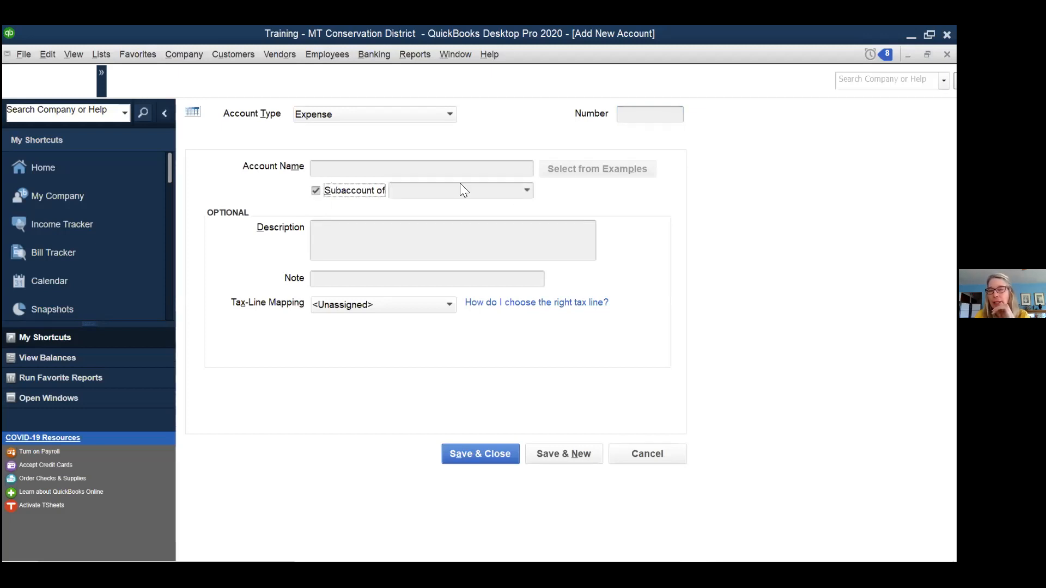
pyautogui.click(526, 192)
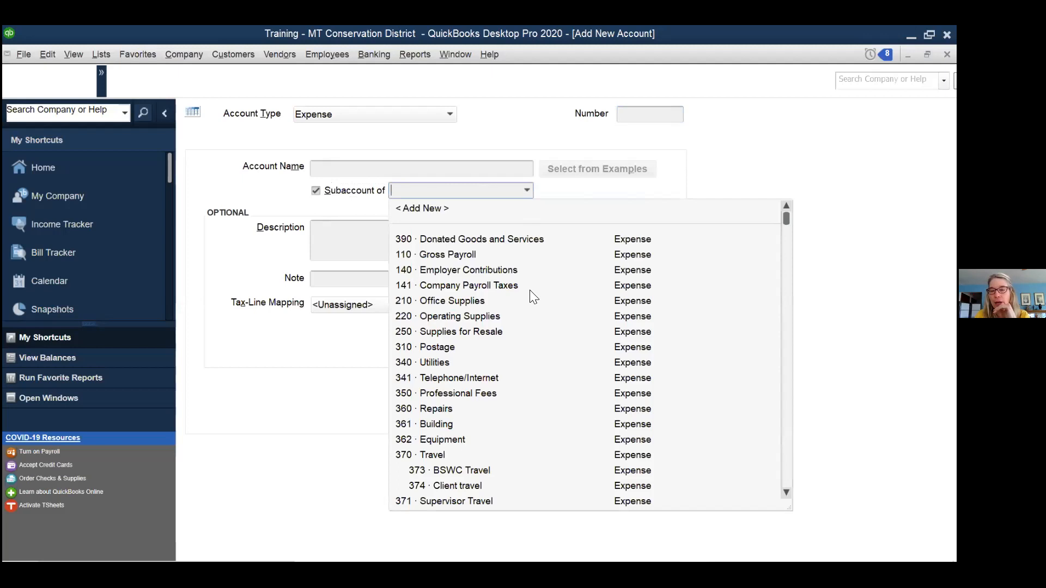
pyautogui.scroll(-10, 530, 290)
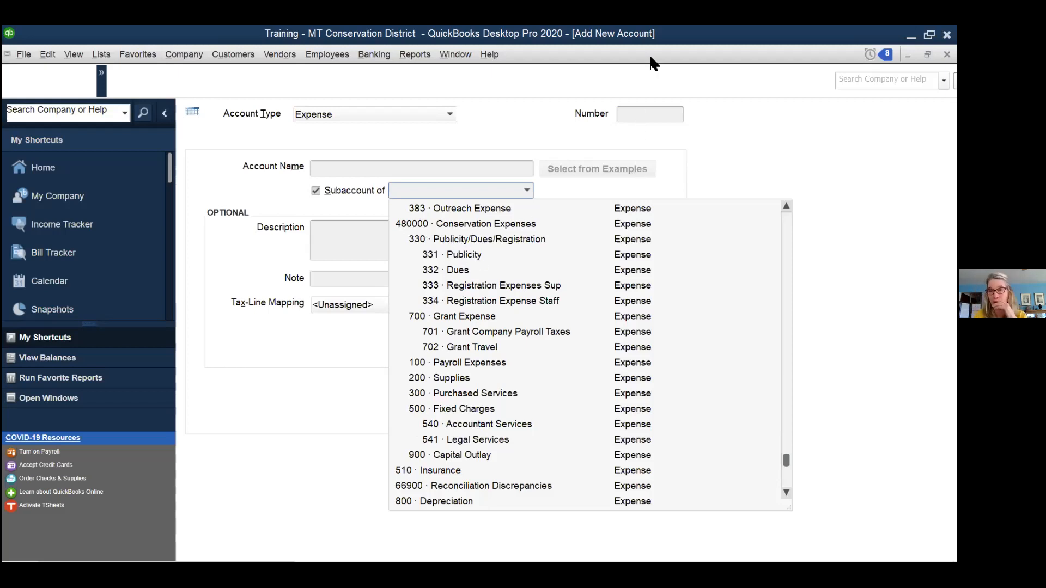
pyautogui.click(316, 190)
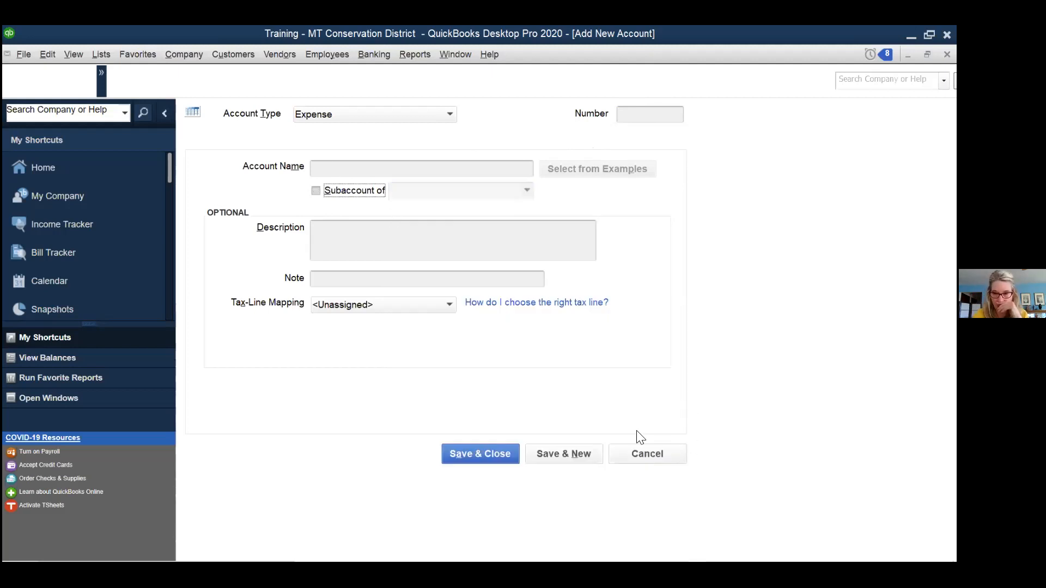
pyautogui.click(640, 452)
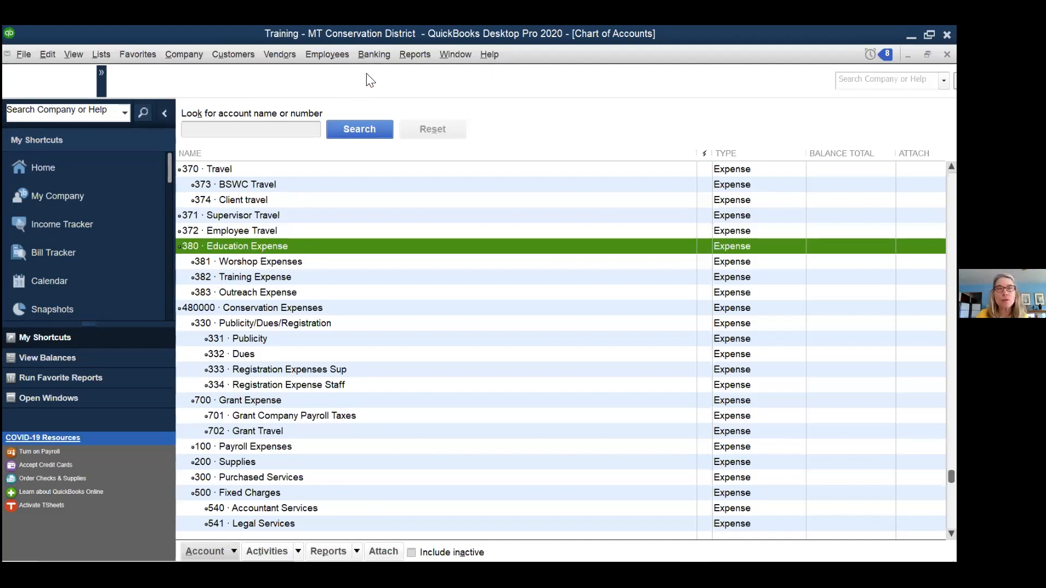
pyautogui.click(410, 50)
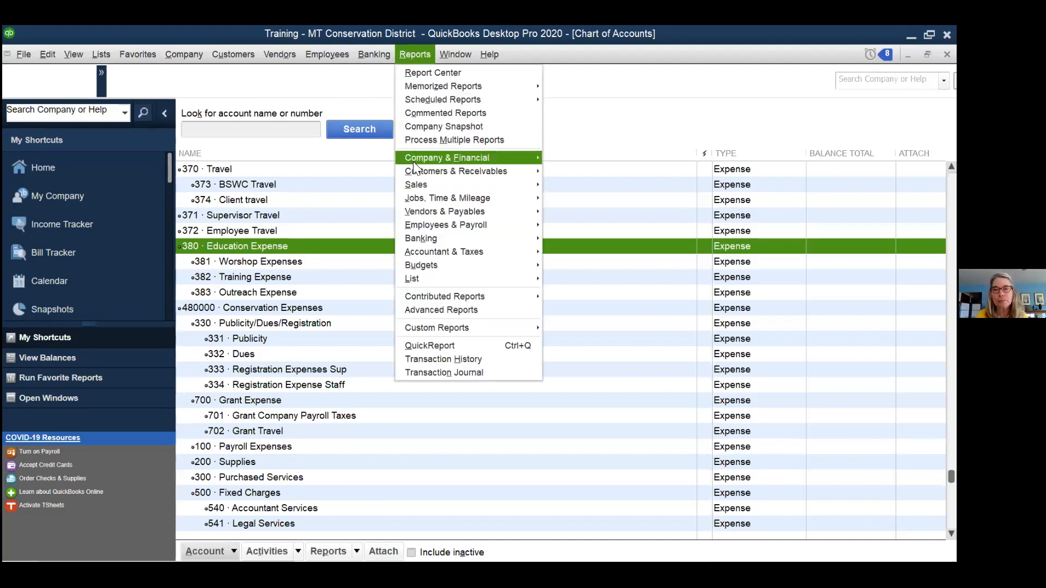
# - Run the Profit & Loss Standard report for This Fiscal Year, July 2020 to June 2021
pyautogui.moveTo(415, 159)
pyautogui.click(593, 158)
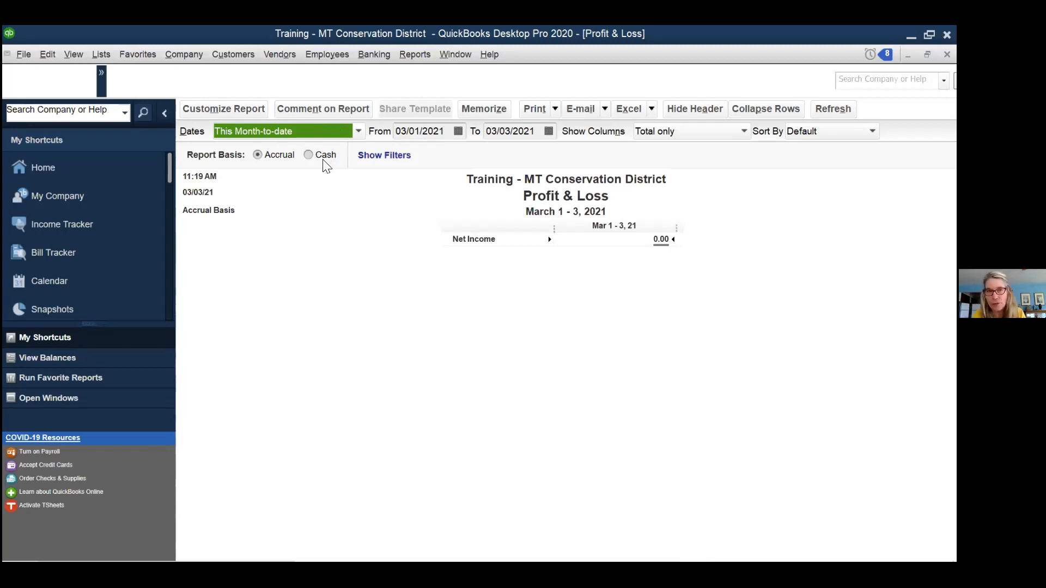
pyautogui.click(359, 132)
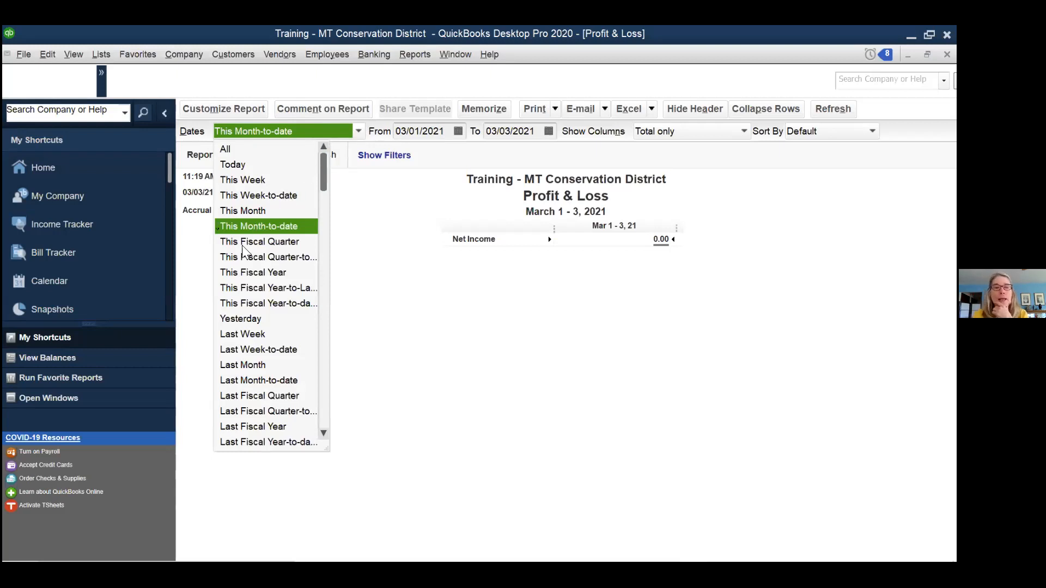
pyautogui.click(252, 272)
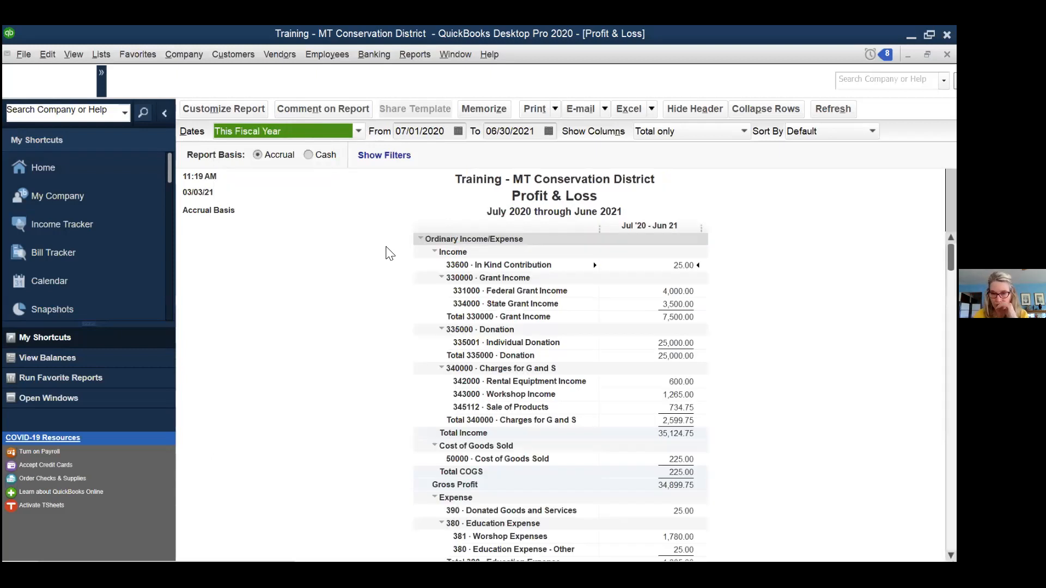
pyautogui.scroll(-3, 388, 253)
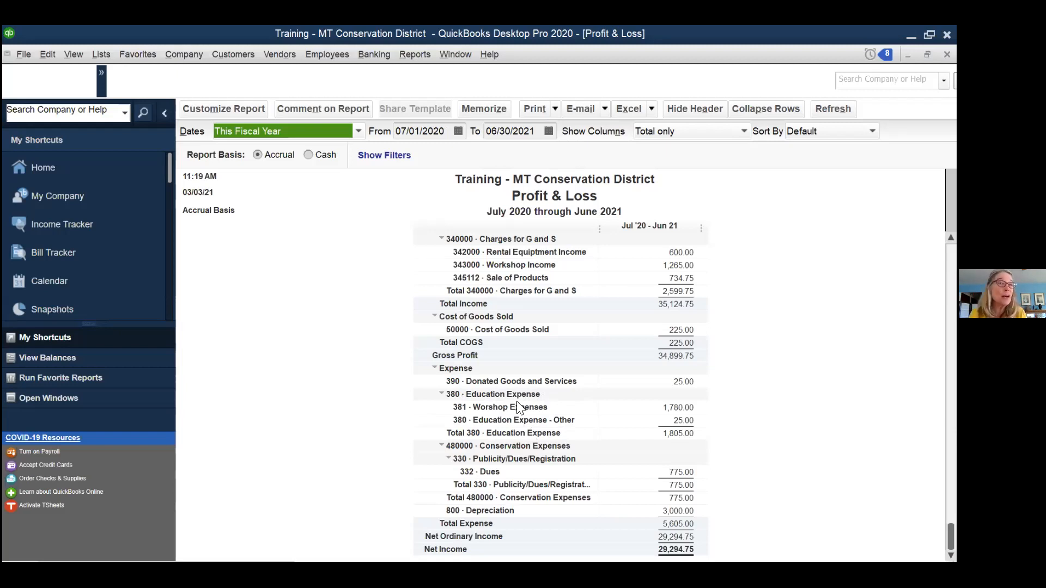
# - Recode the 25.00 Stageline Pizza check 105 to 381 Worshop Expenses and save it
pyautogui.doubleClick(684, 419)
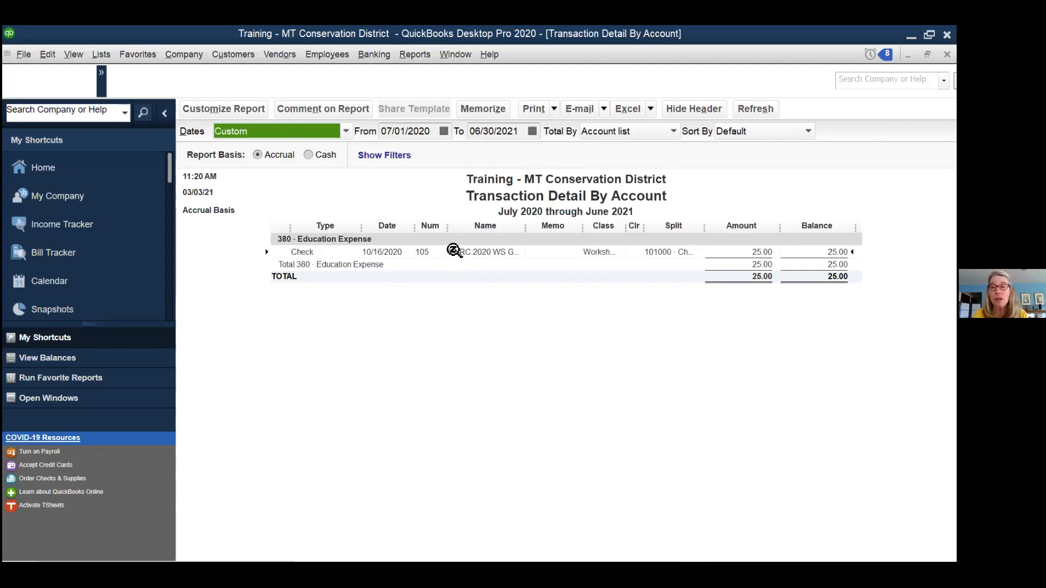
pyautogui.doubleClick(474, 251)
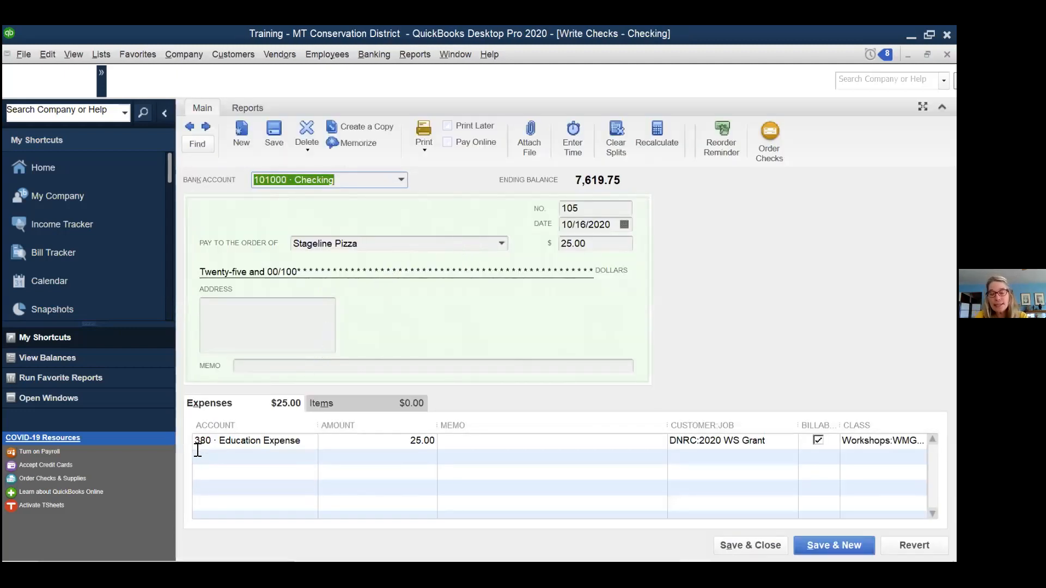
pyautogui.click(308, 441)
pyautogui.click(311, 441)
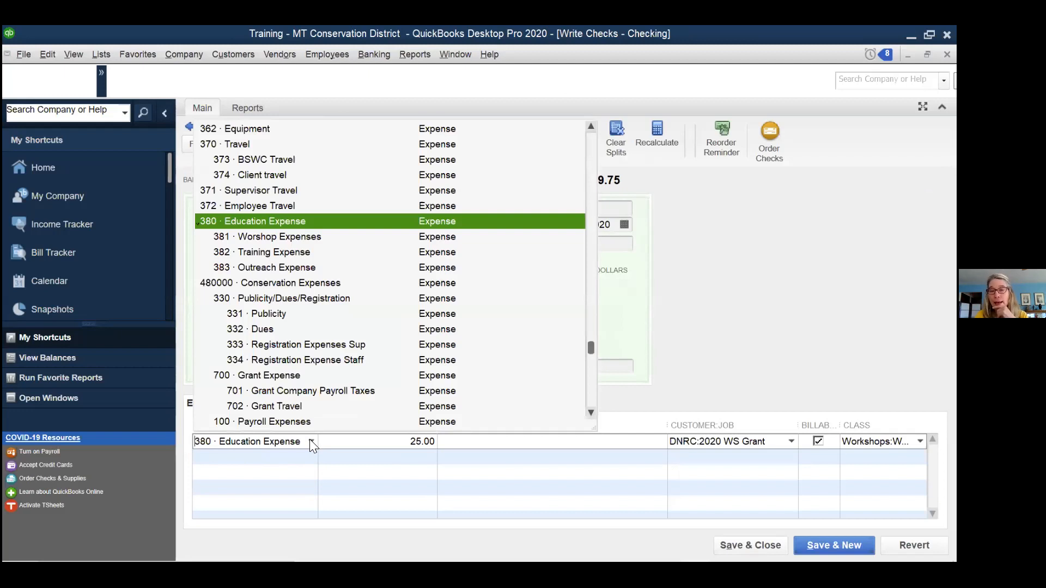
pyautogui.click(294, 237)
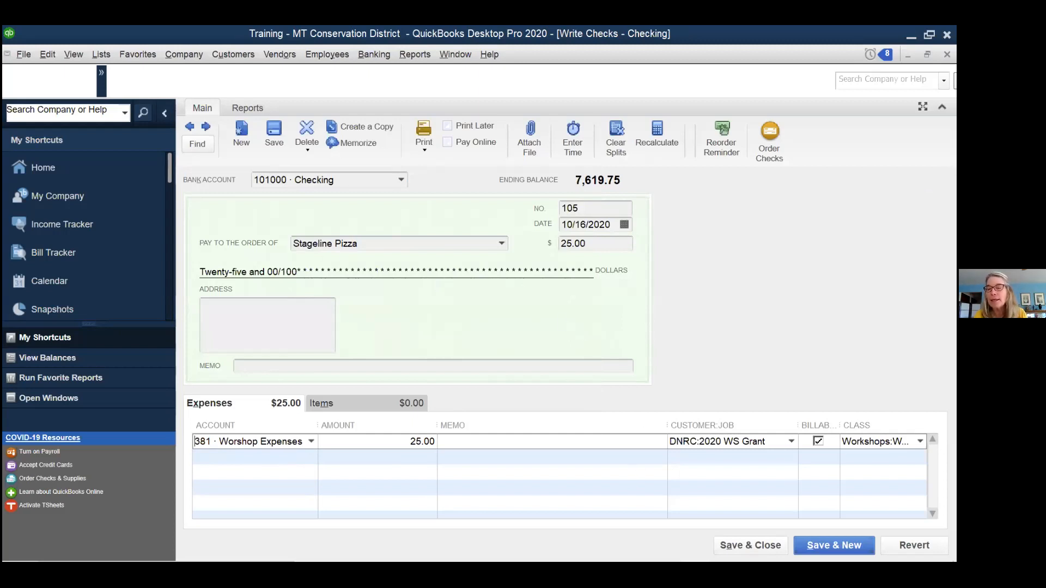
pyautogui.click(750, 546)
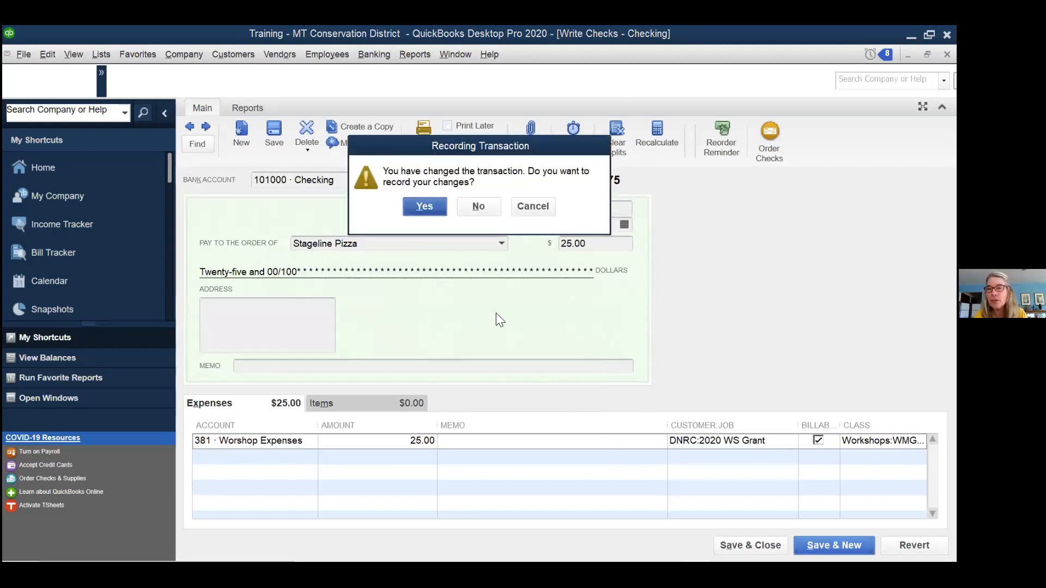
pyautogui.click(428, 207)
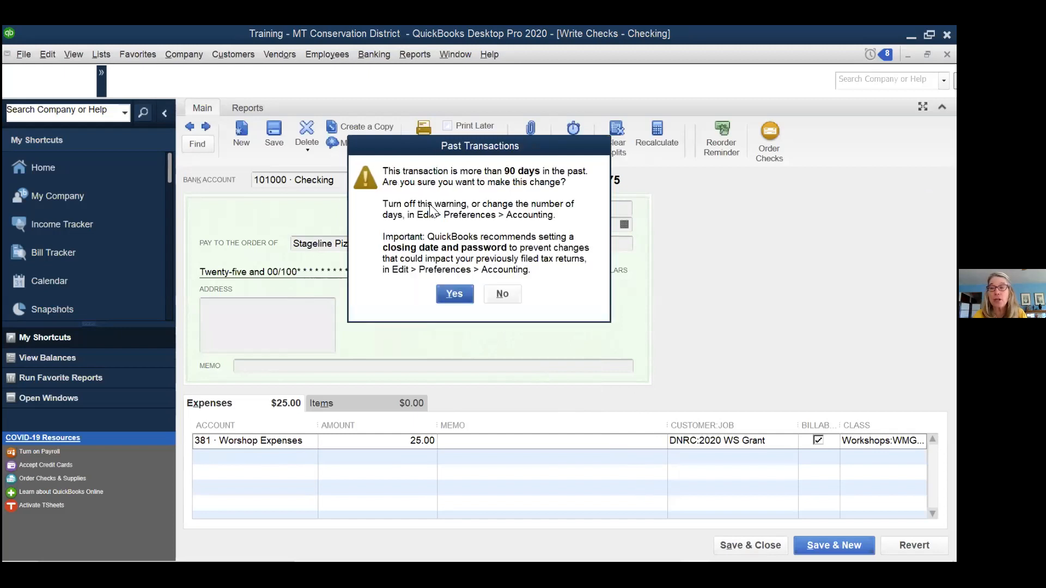
pyautogui.click(453, 294)
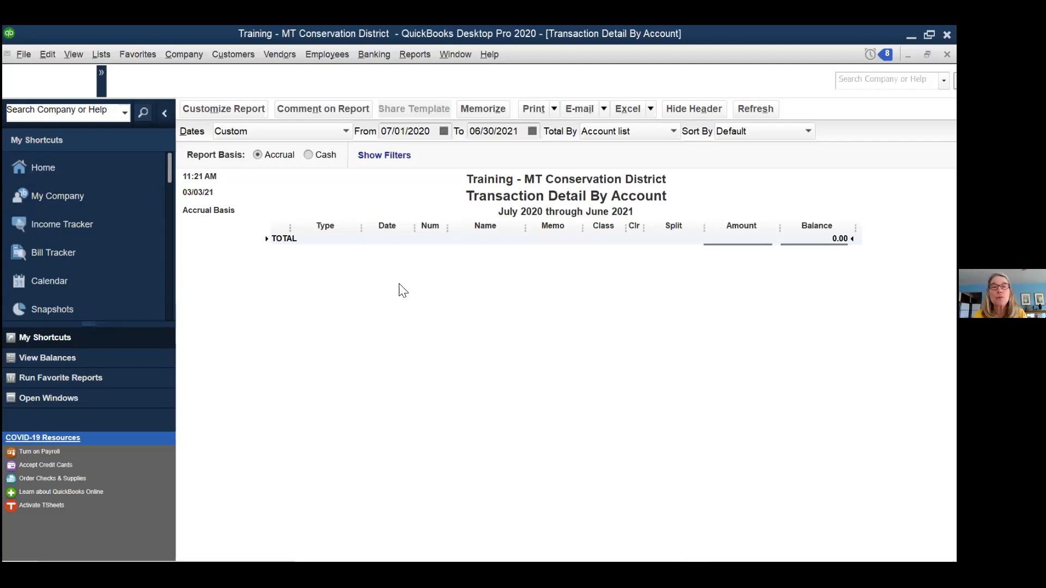
pyautogui.click(947, 55)
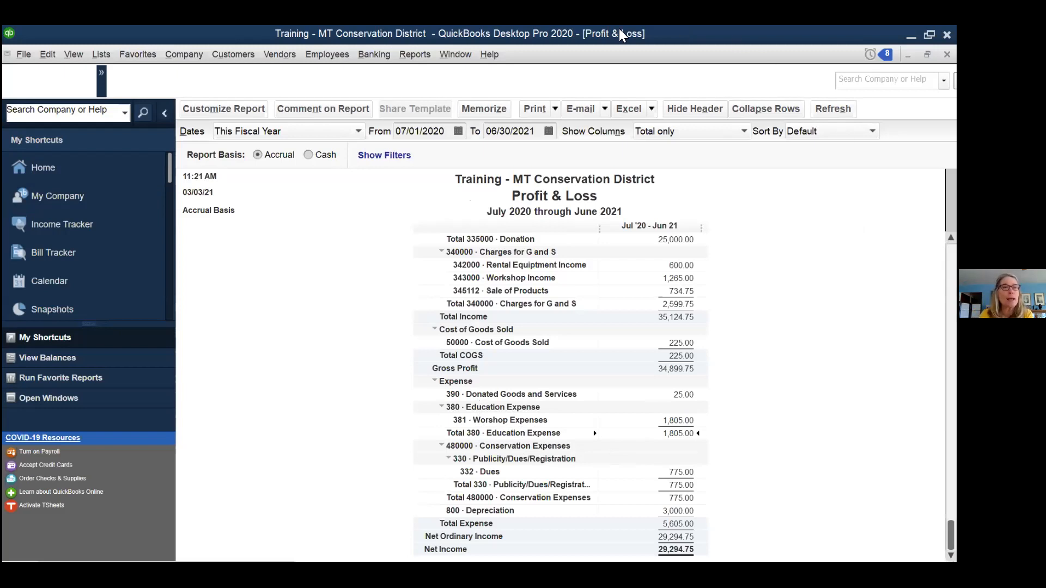
# - Review the refreshed Profit & Loss, now showing 381 Worshop Expenses at 1,805.00
pyautogui.click(101, 54)
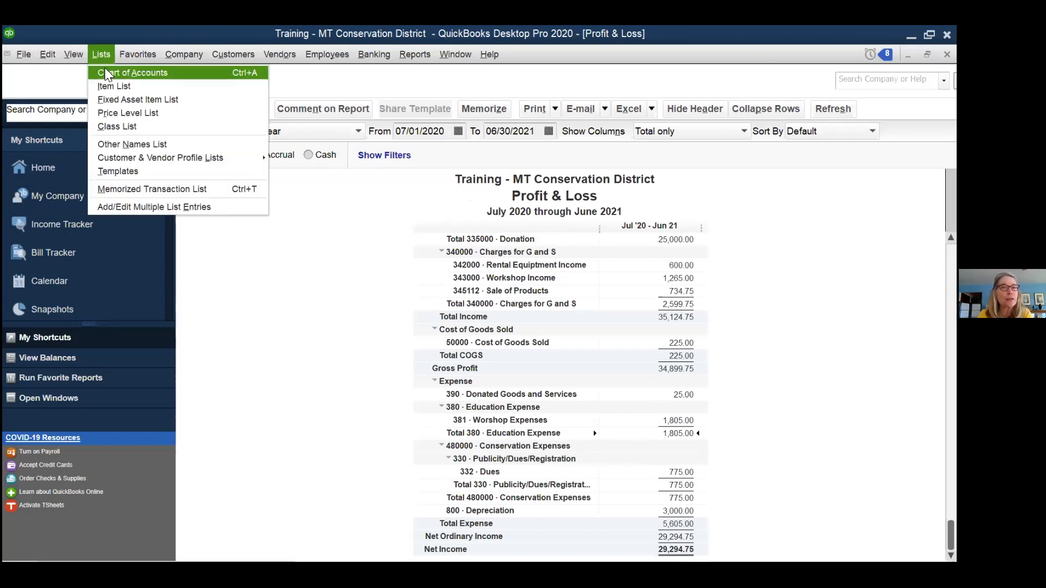
# - Scroll through the full Chart of Accounts, then go back to the Home Page
pyautogui.click(109, 72)
pyautogui.scroll(-3, 335, 267)
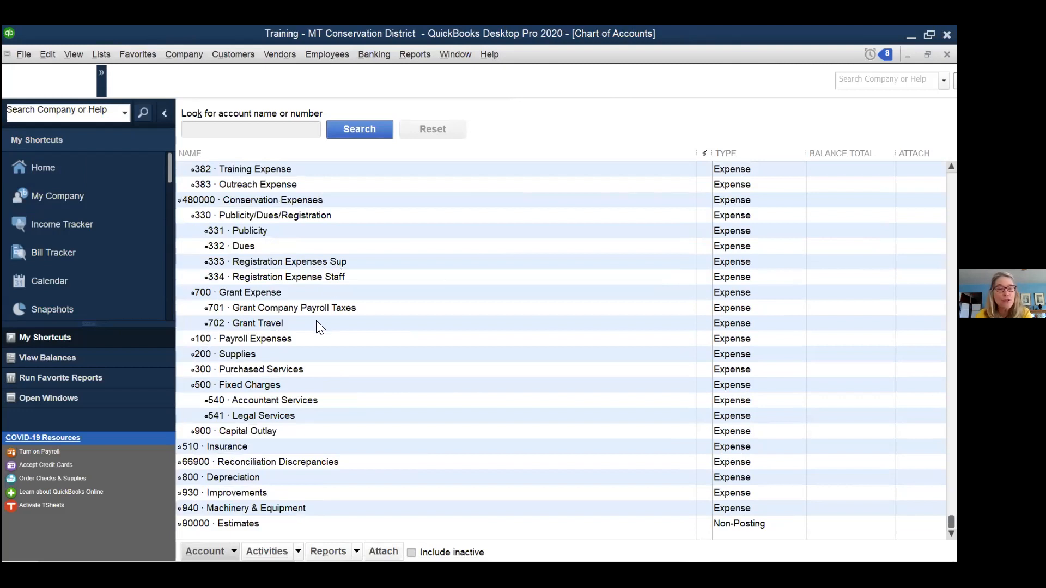
pyautogui.scroll(12, 316, 338)
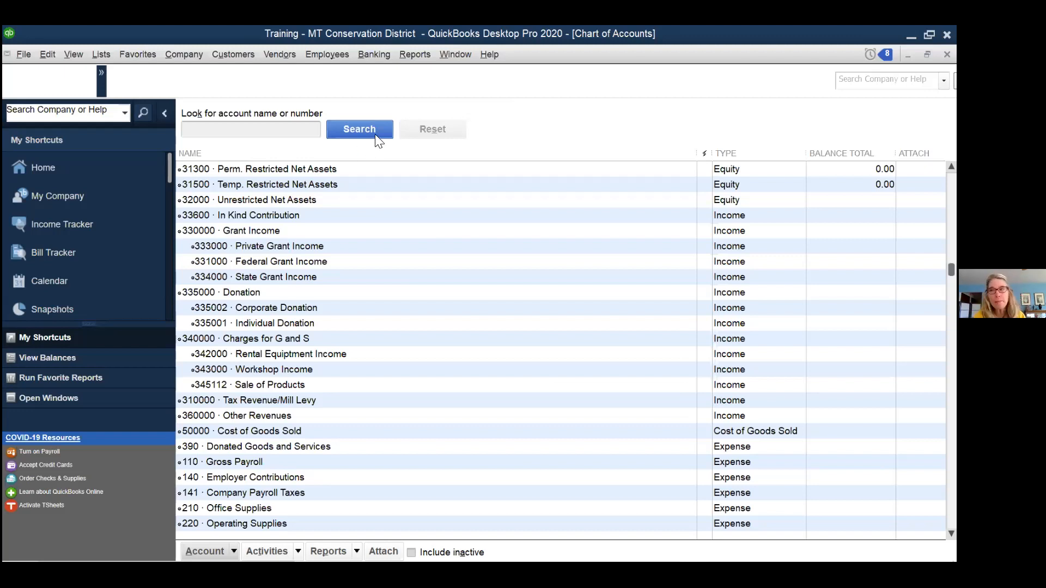
pyautogui.click(48, 166)
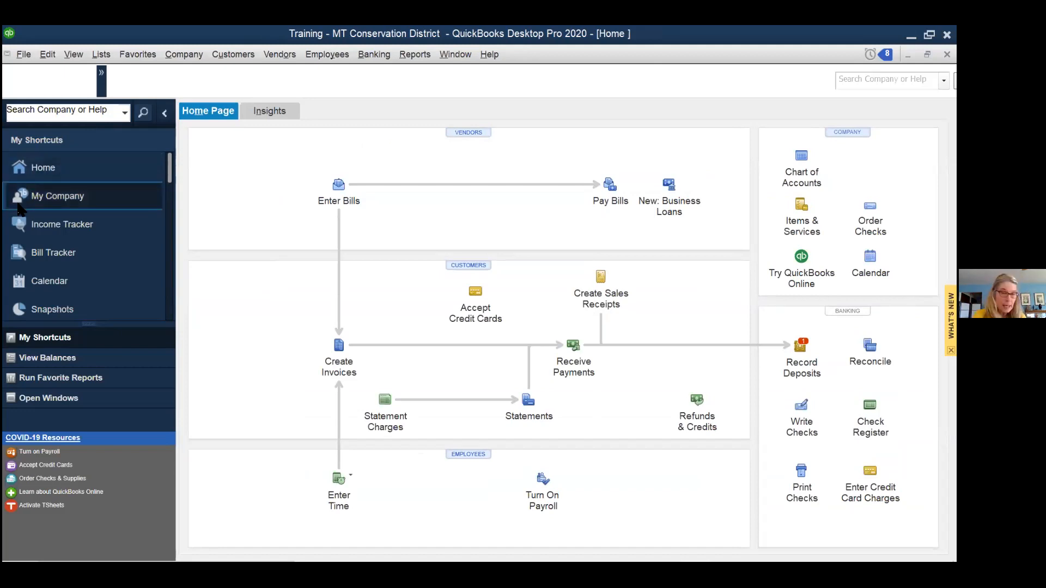
# - Open DNRC's customer record and view its Additional Info, with Customer Type Grantor/Grant
pyautogui.click(459, 266)
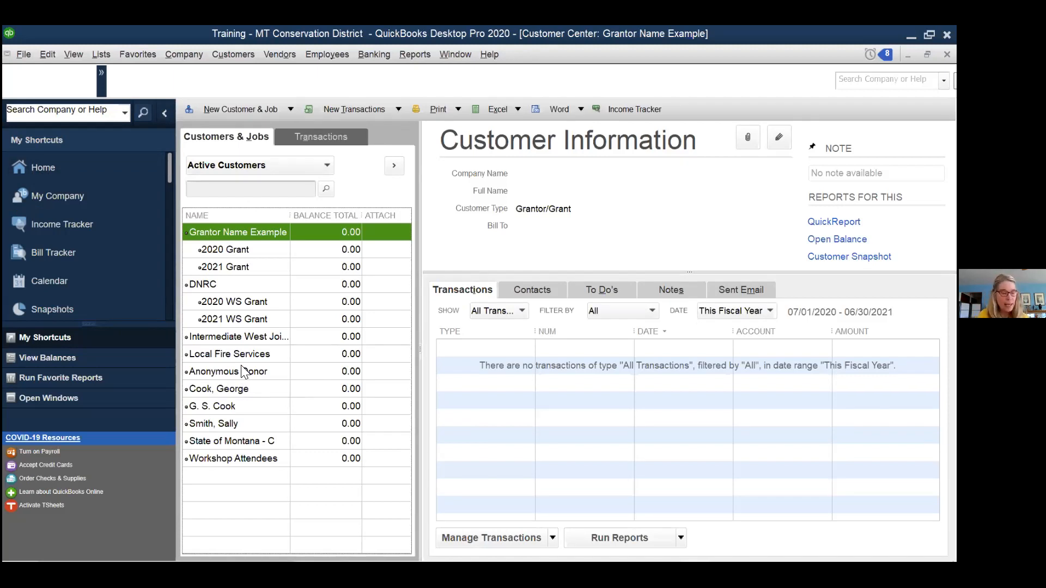
pyautogui.click(243, 287)
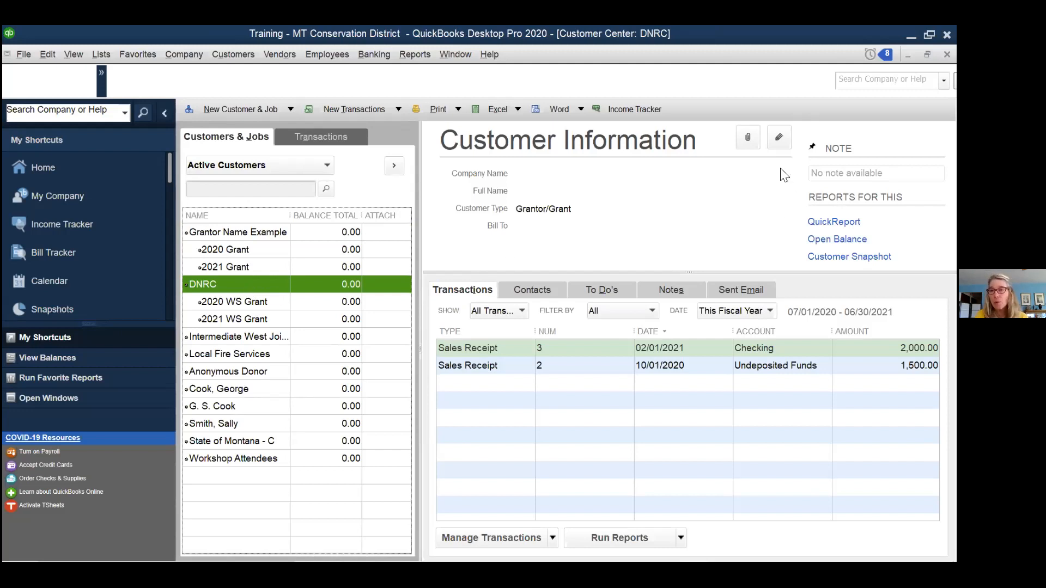
pyautogui.click(779, 139)
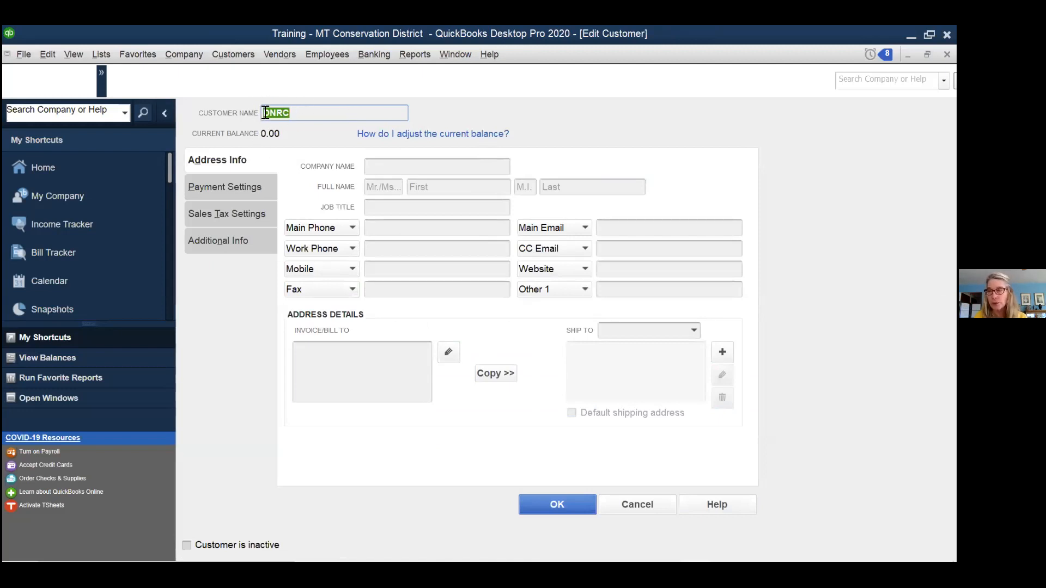
pyautogui.click(401, 170)
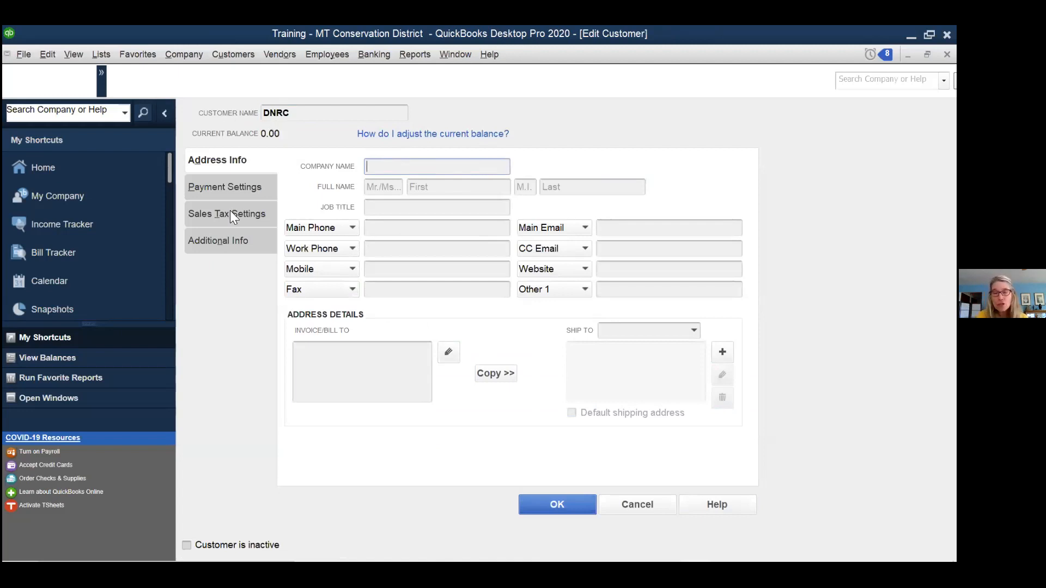
pyautogui.click(217, 240)
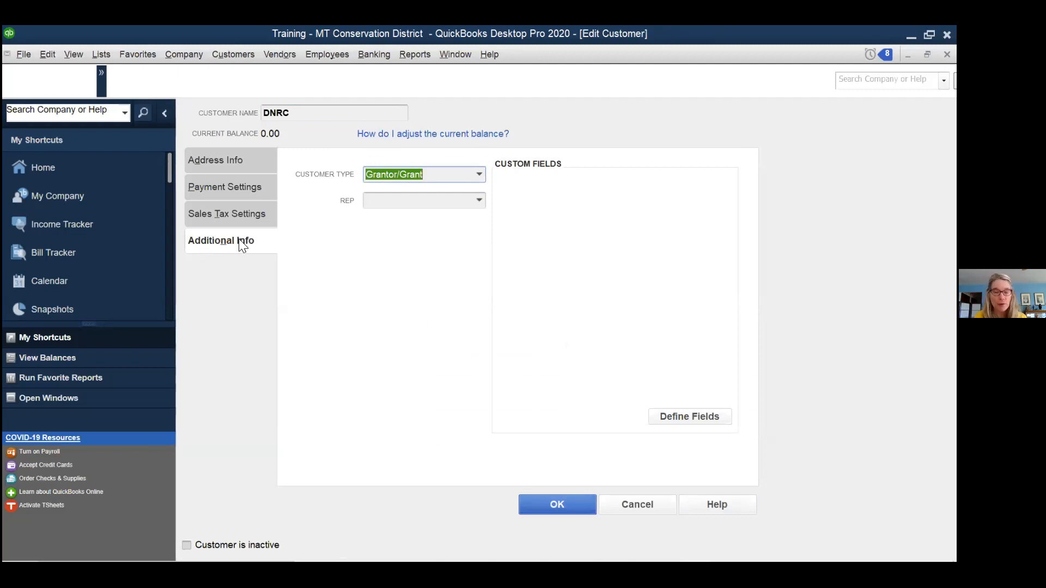
pyautogui.click(479, 174)
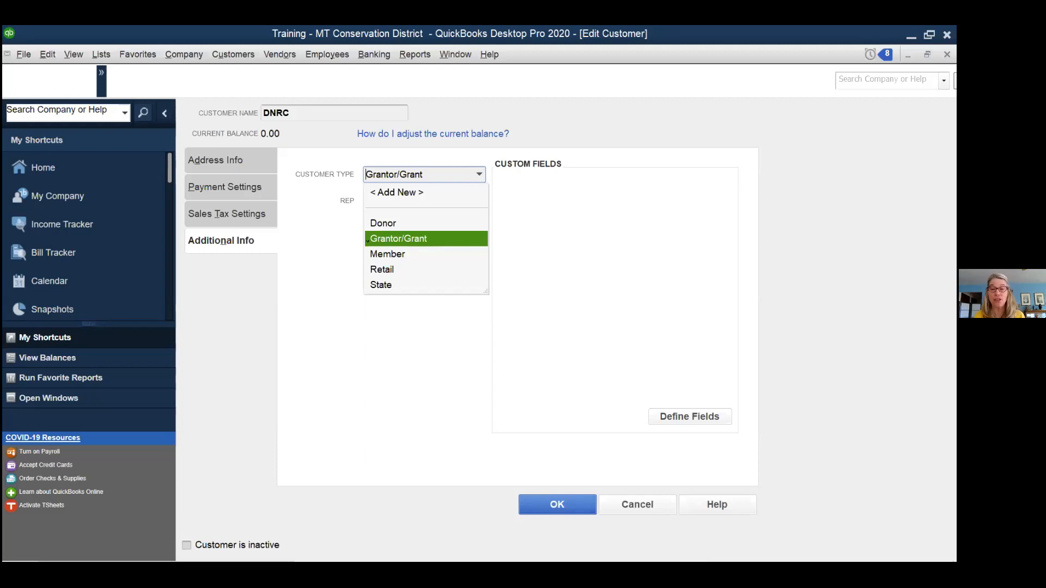
# - Leave DNRC's customer type as Grantor/Grant and save the record back to the Customer Center
pyautogui.press('Escape')
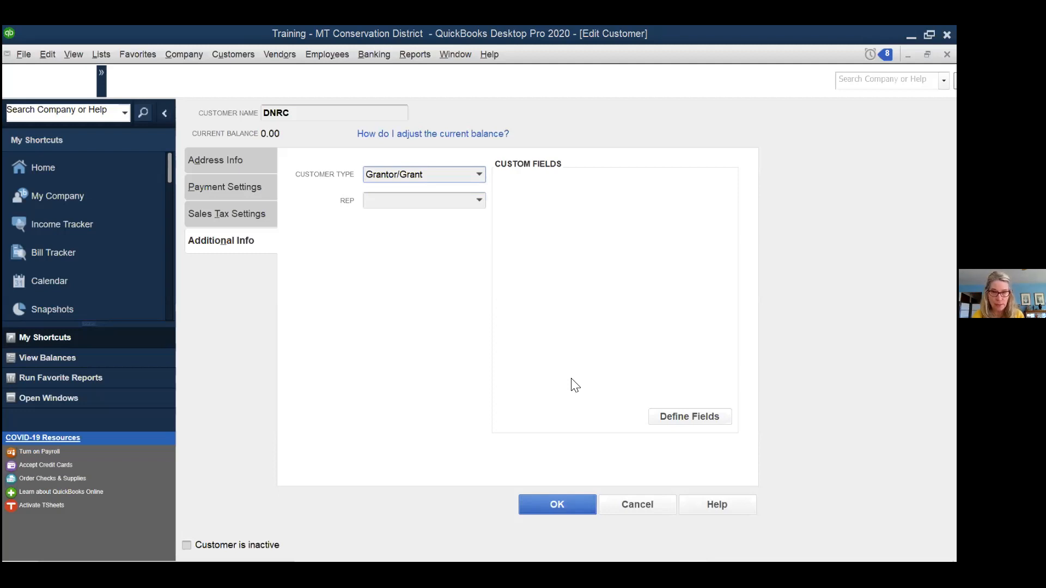
pyautogui.click(625, 498)
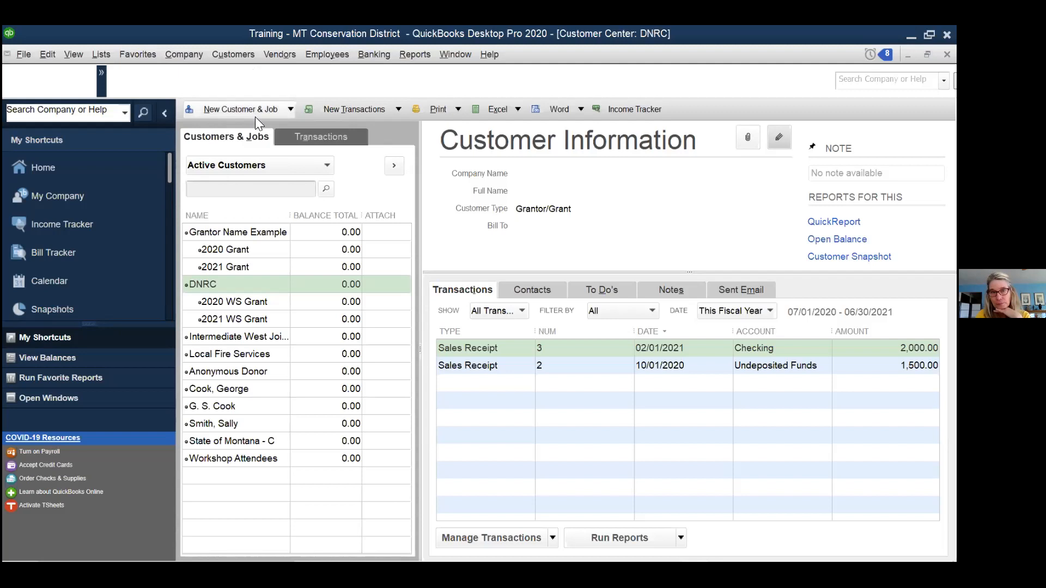
pyautogui.click(289, 109)
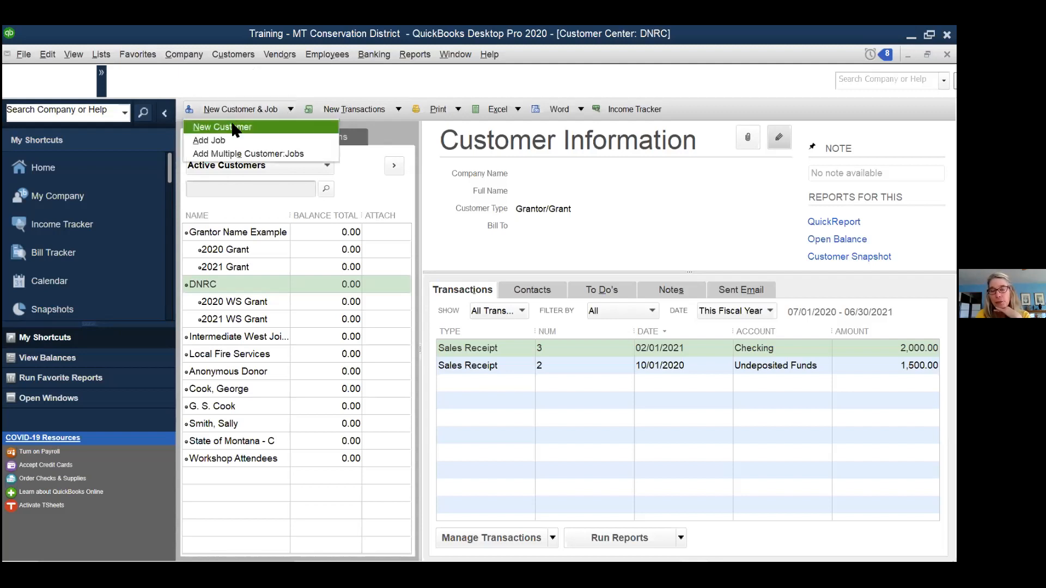
pyautogui.click(286, 105)
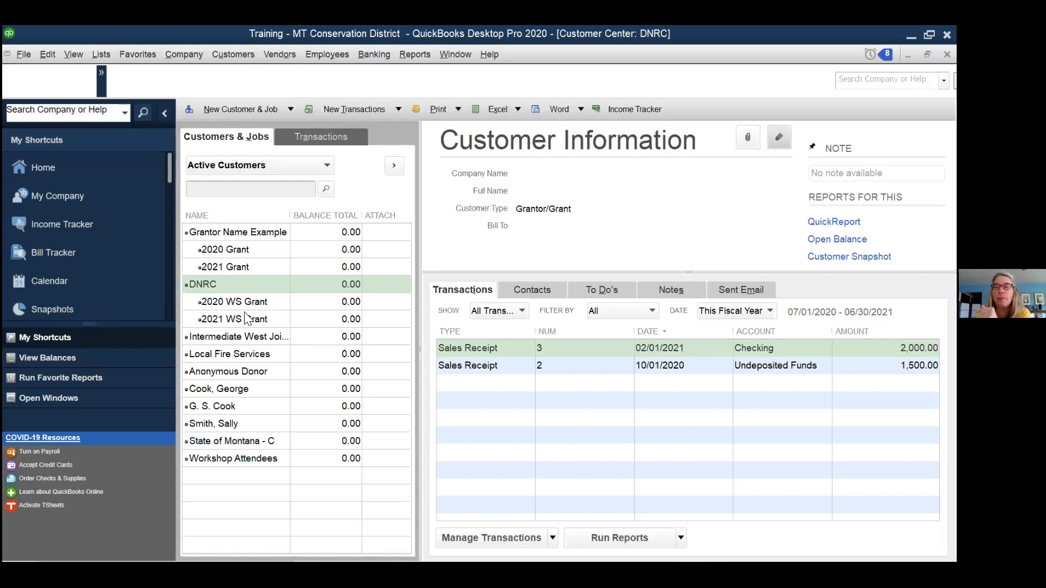
# - Create a job named '2022 Grant' under DNRC and save it
pyautogui.click(210, 285)
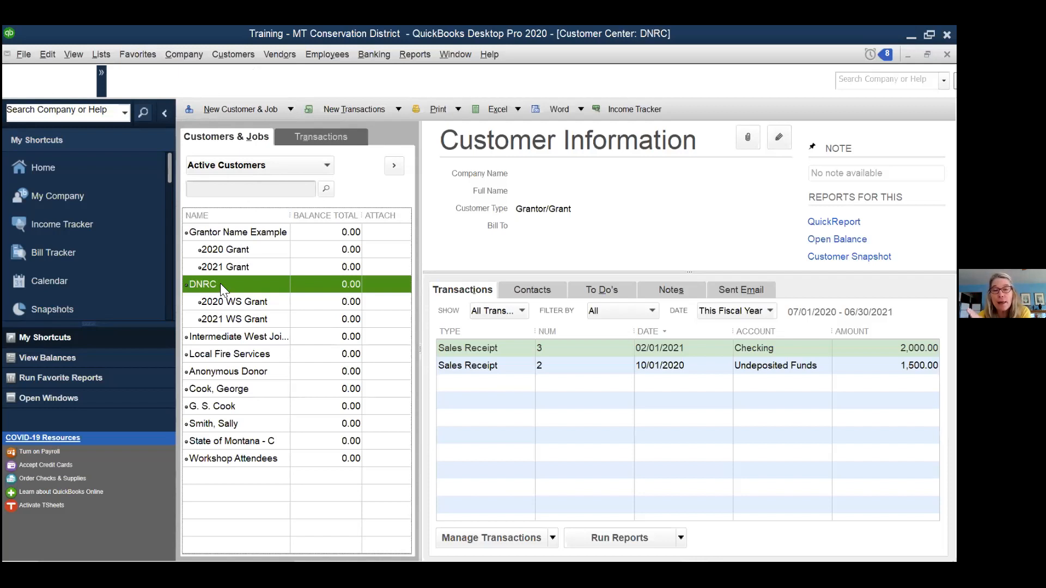
pyautogui.click(250, 109)
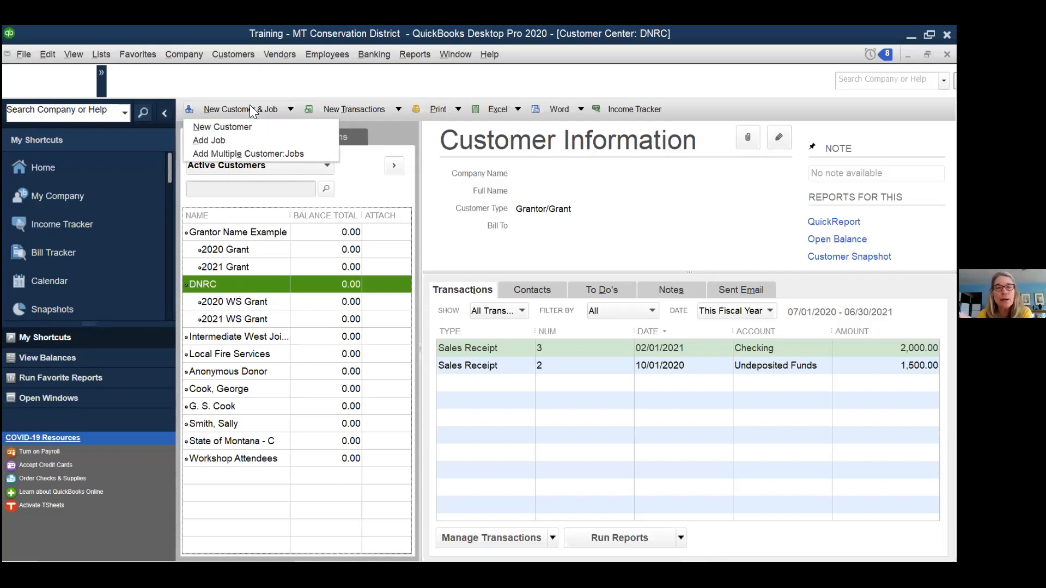
pyautogui.click(208, 141)
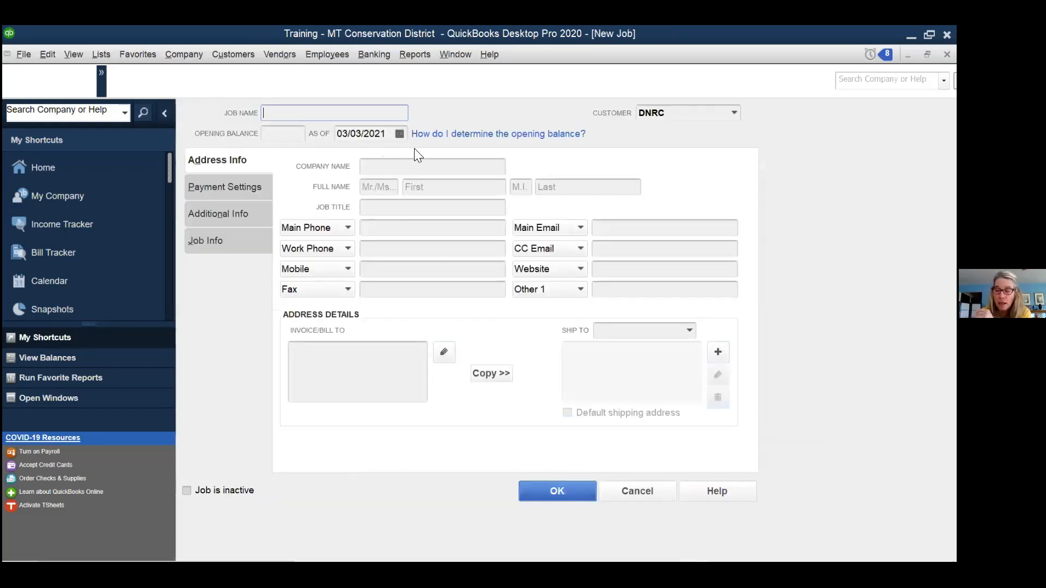
pyautogui.write('2022 Gar')
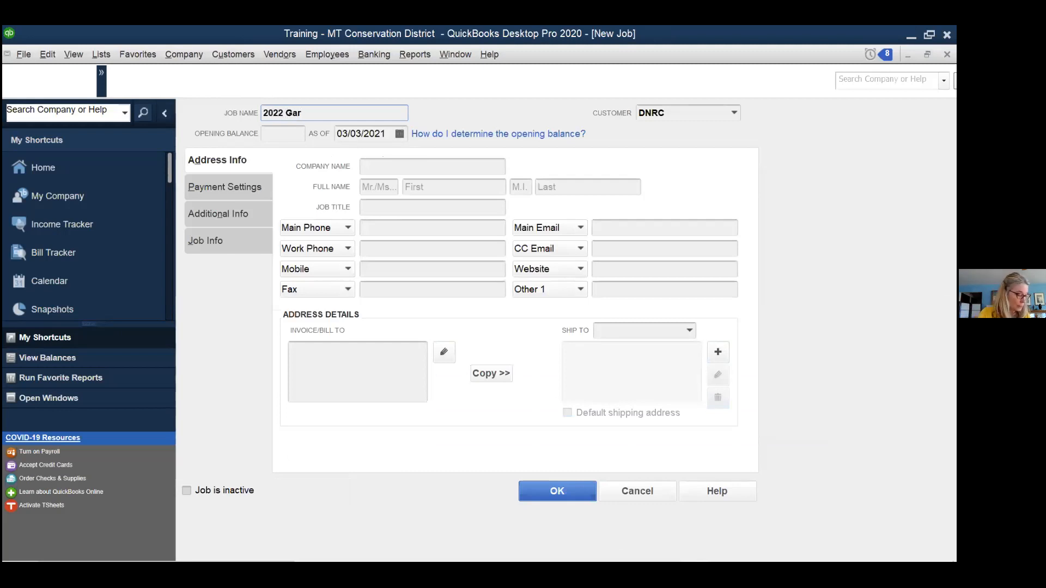
pyautogui.press('BackSpace')
pyautogui.press('BackSpace')
pyautogui.write('rant')
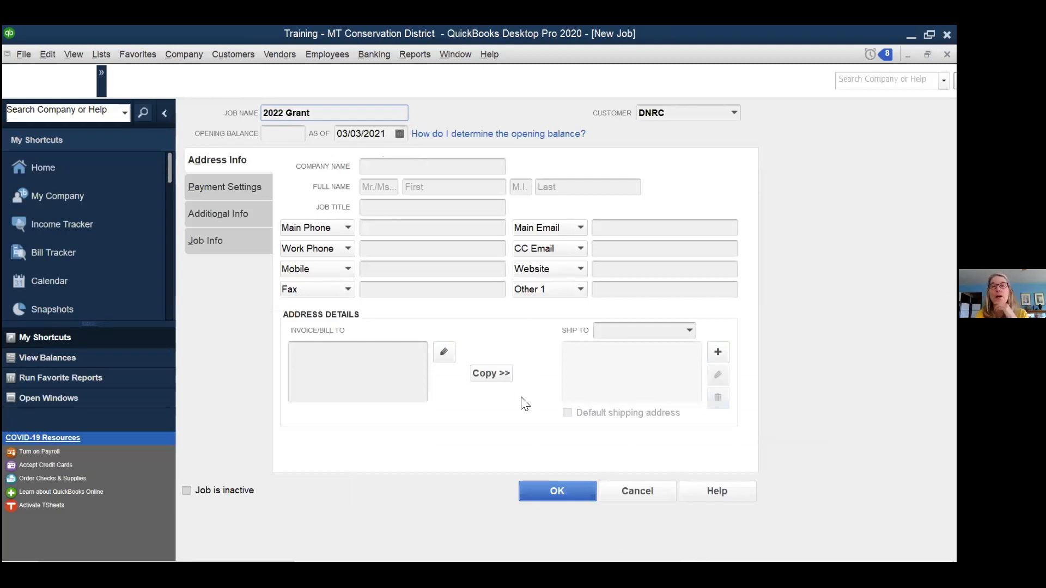
pyautogui.click(542, 490)
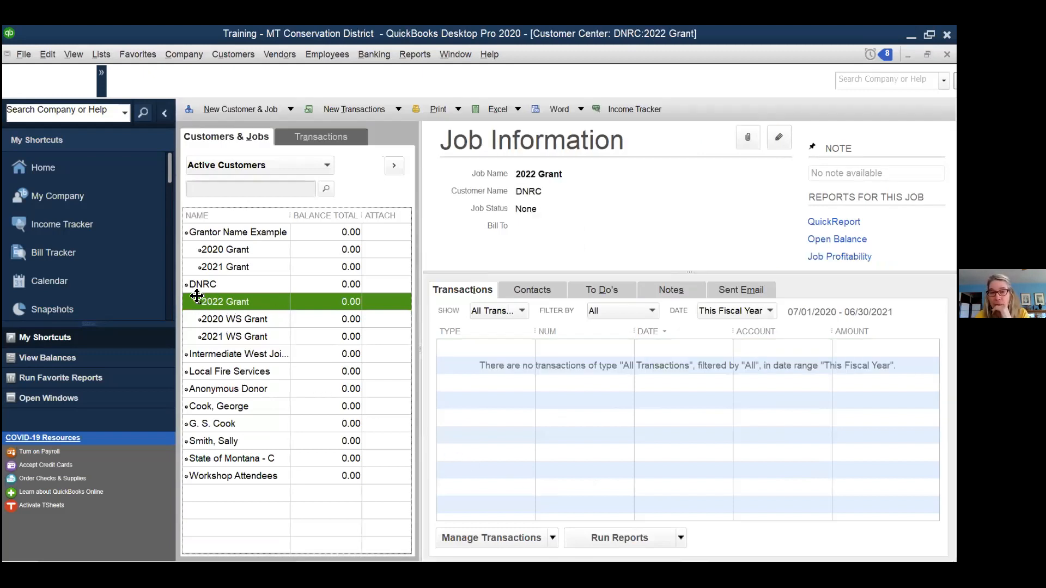
# - Drag DNRC's 2022 Grant job below 2021 WS Grant, then reselect DNRC for adding jobs
pyautogui.moveTo(199, 302); pyautogui.dragTo(200, 334)
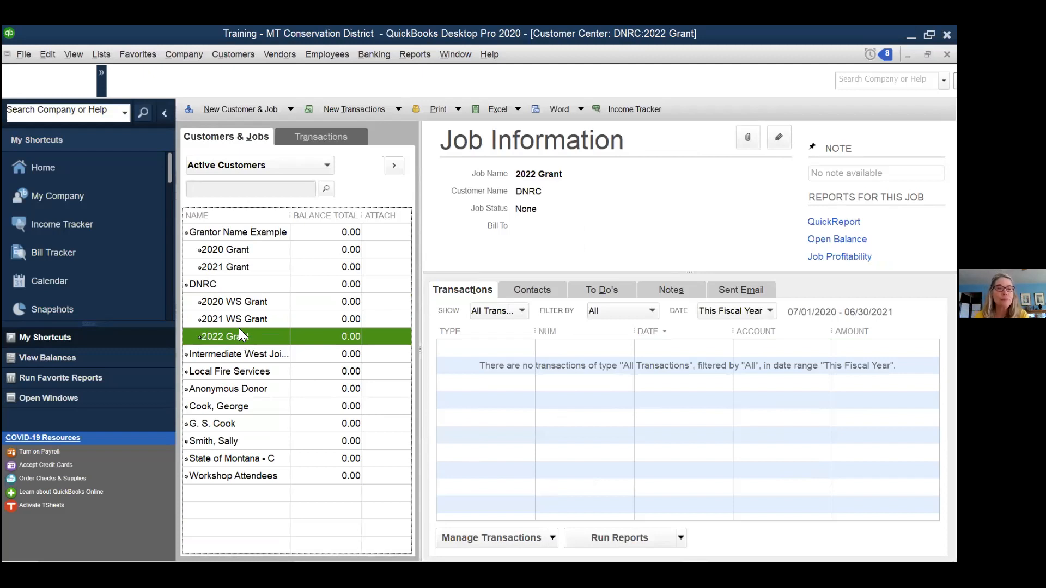
pyautogui.click(235, 283)
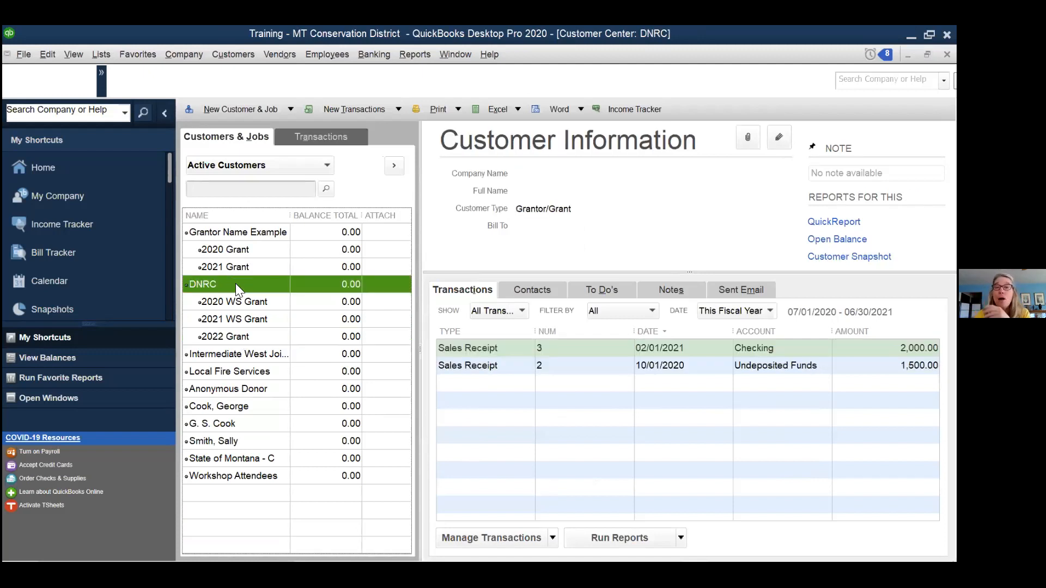
pyautogui.click(232, 108)
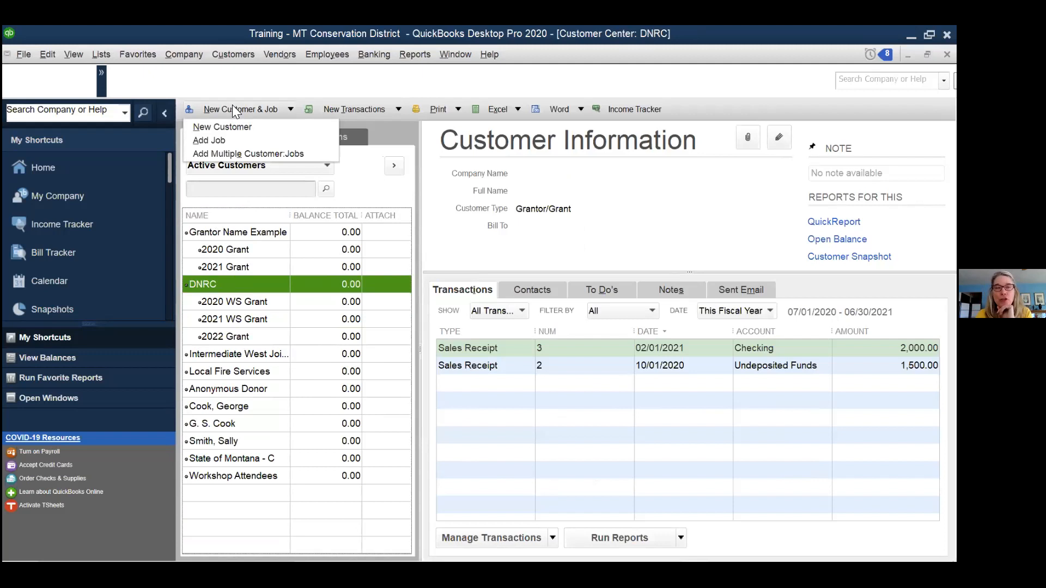
# - Open Add Multiple Customer:Jobs with the list kept on Customers and bring up Customize Columns
pyautogui.click(241, 155)
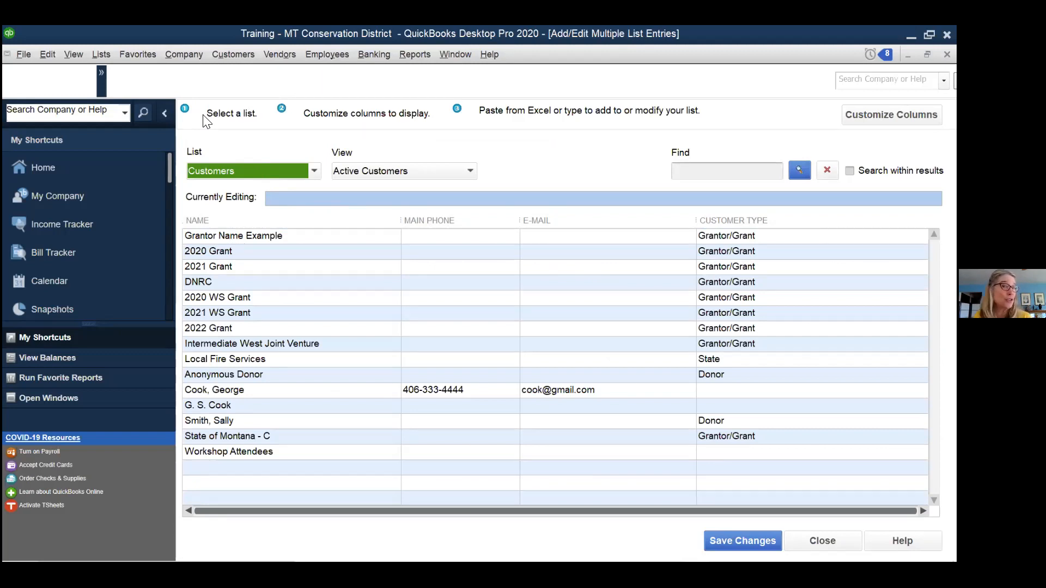
pyautogui.click(314, 172)
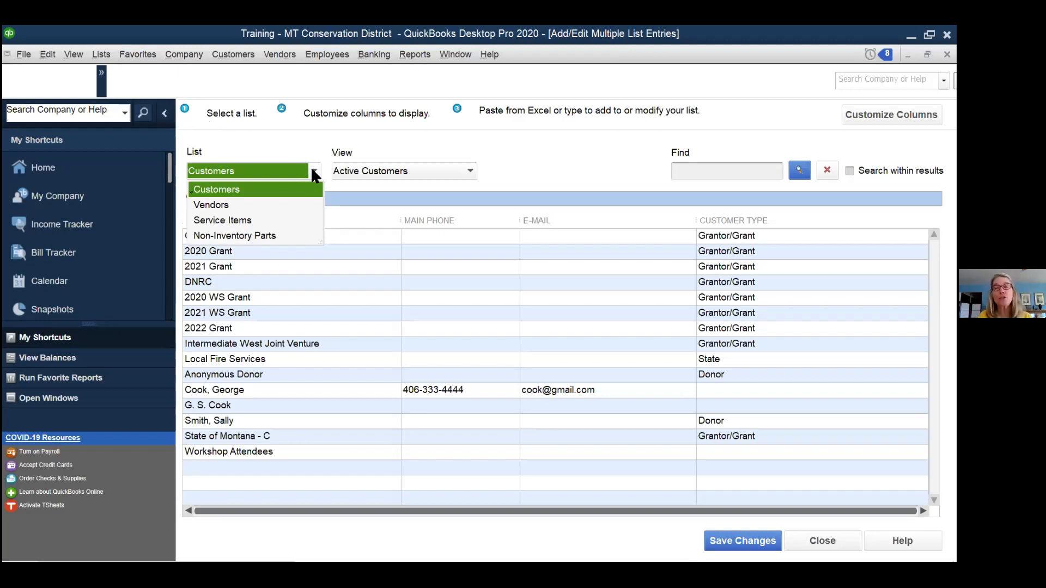
pyautogui.click(313, 172)
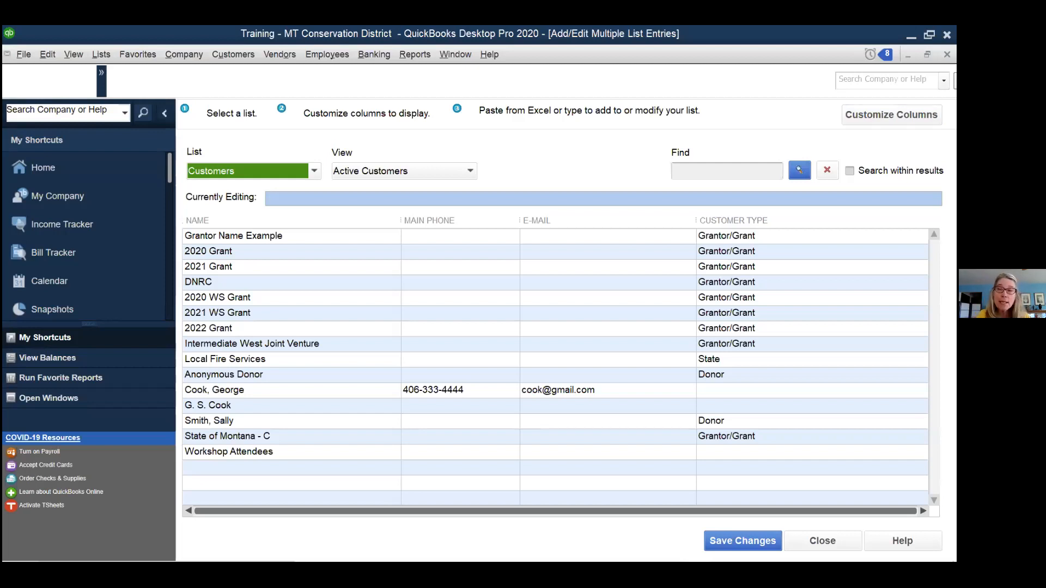
pyautogui.click(891, 115)
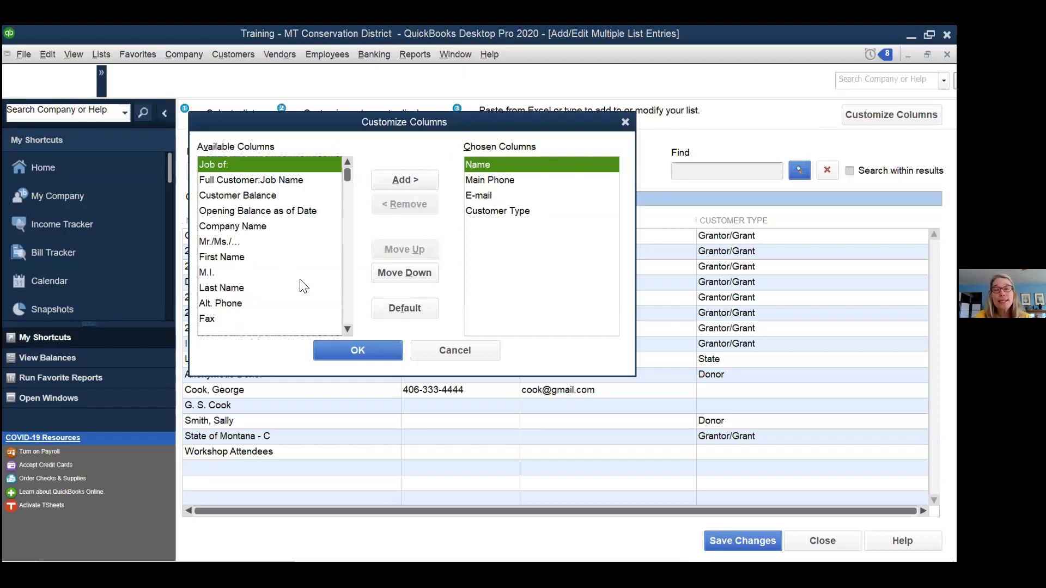
# - Find Inactive among the available columns and add it to the chosen columns
pyautogui.click(347, 329)
pyautogui.click(347, 329)
pyautogui.click(347, 329)
pyautogui.click(347, 329)
pyautogui.click(347, 329)
pyautogui.click(347, 329)
pyautogui.click(347, 329)
pyautogui.click(347, 329)
pyautogui.click(347, 329)
pyautogui.click(347, 330)
pyautogui.click(347, 329)
pyautogui.click(347, 329)
pyautogui.click(347, 329)
pyautogui.click(347, 329)
pyautogui.click(347, 329)
pyautogui.click(347, 329)
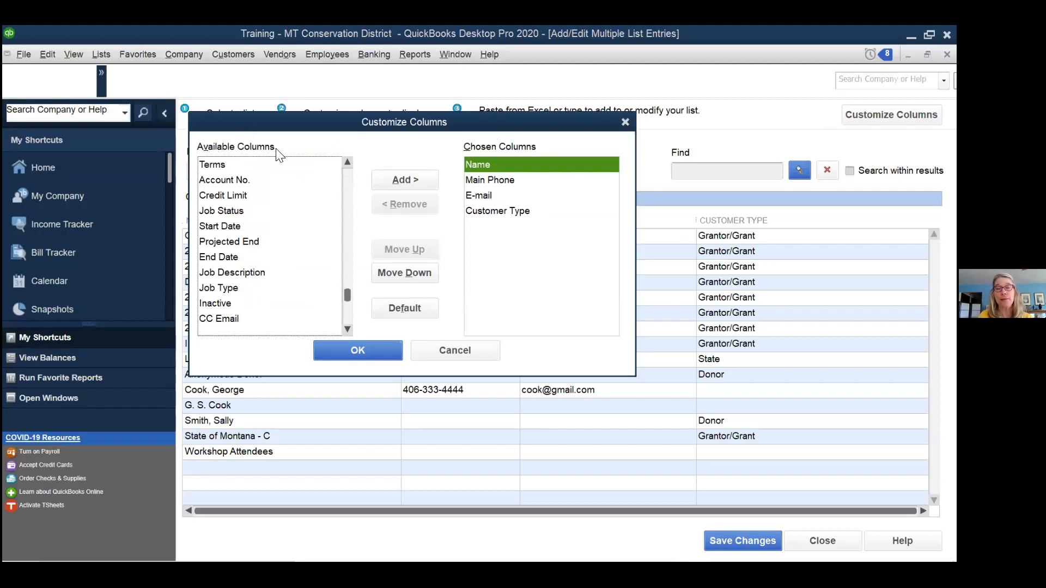
pyautogui.click(344, 327)
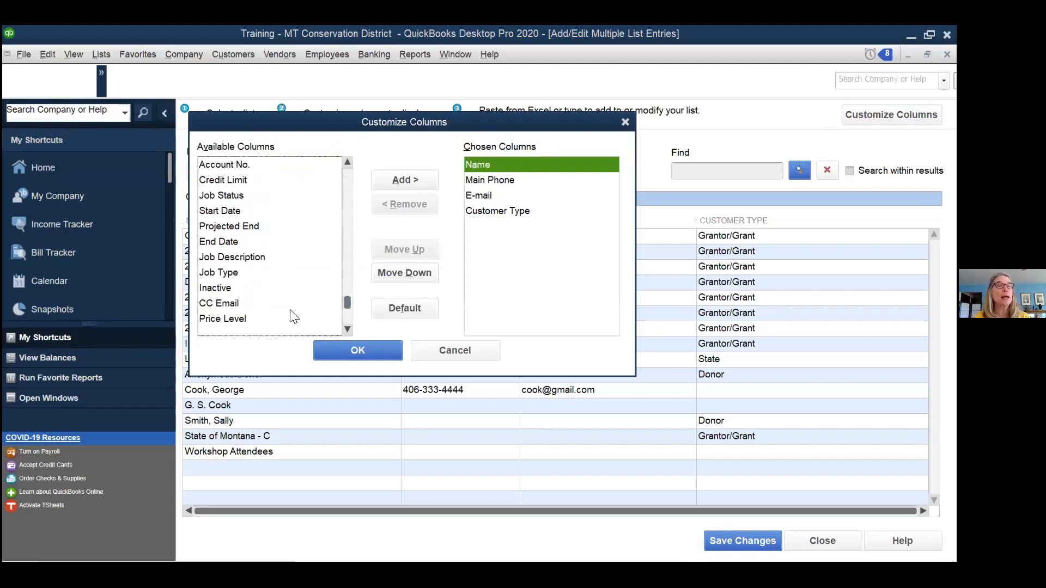
pyautogui.click(226, 289)
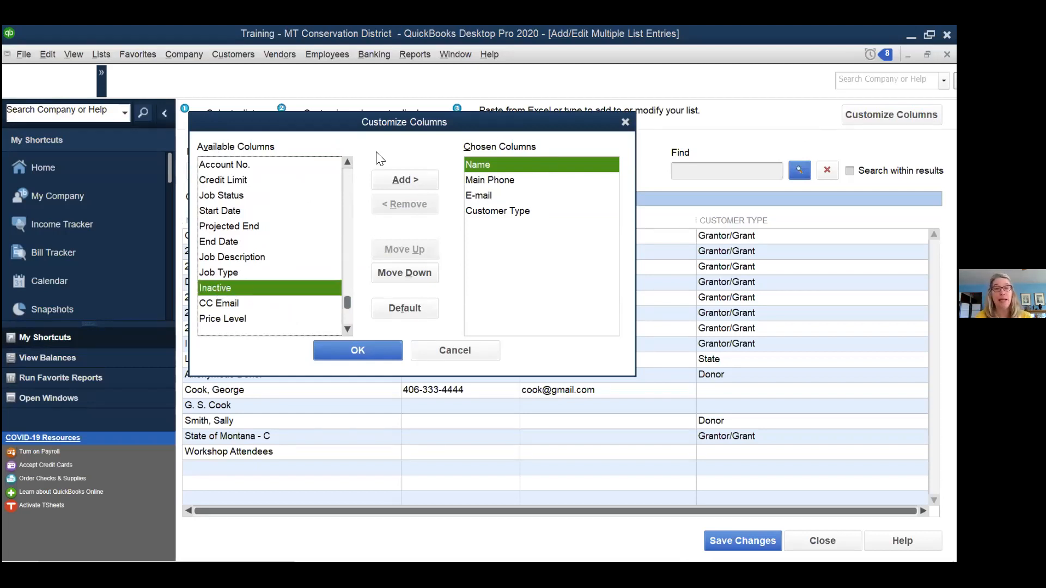
pyautogui.click(398, 175)
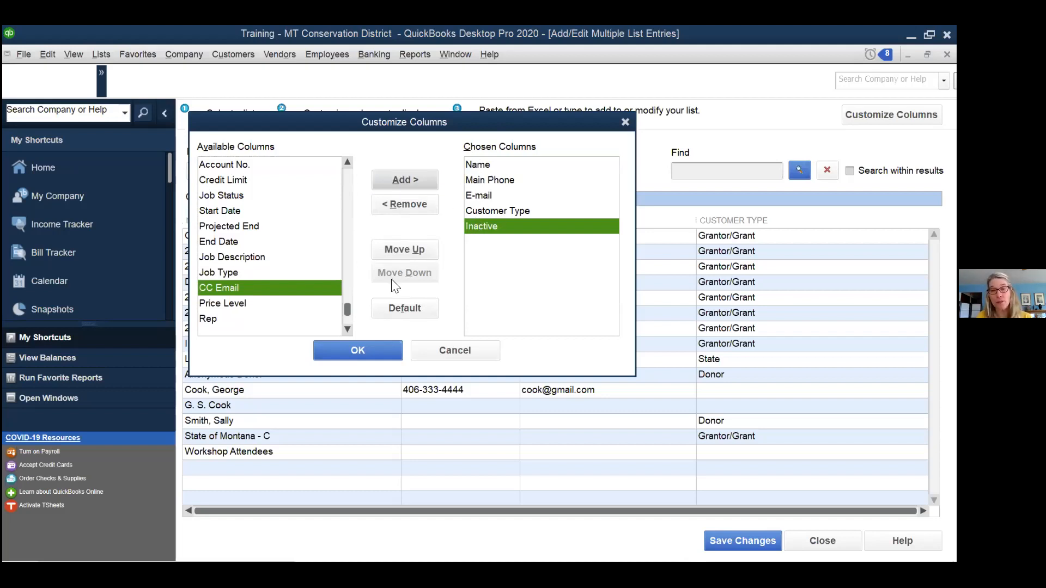
# - Move Inactive up to the first column position and apply the new grid layout
pyautogui.click(406, 252)
pyautogui.click(406, 249)
pyautogui.click(405, 249)
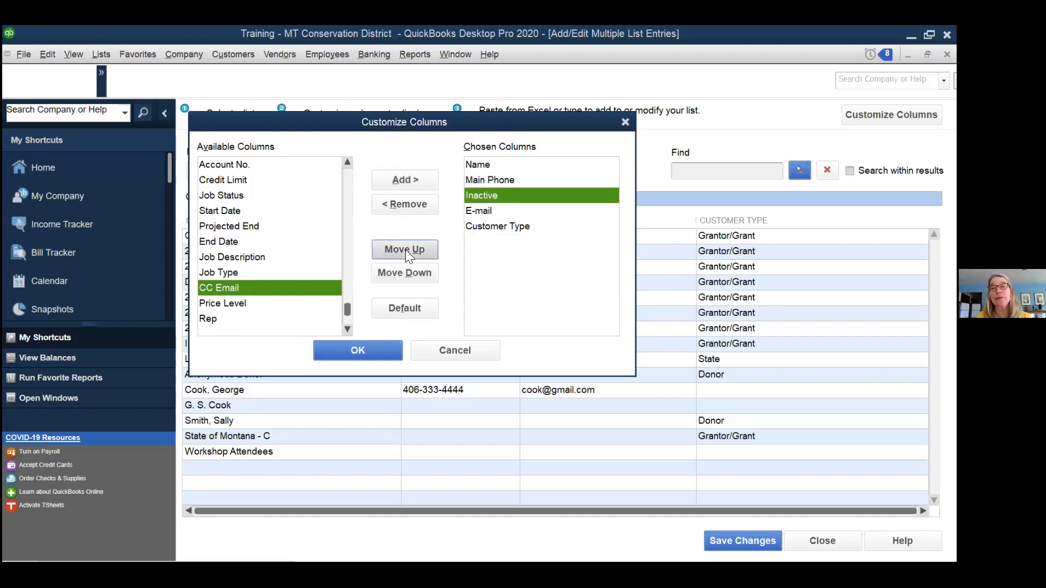
pyautogui.click(405, 249)
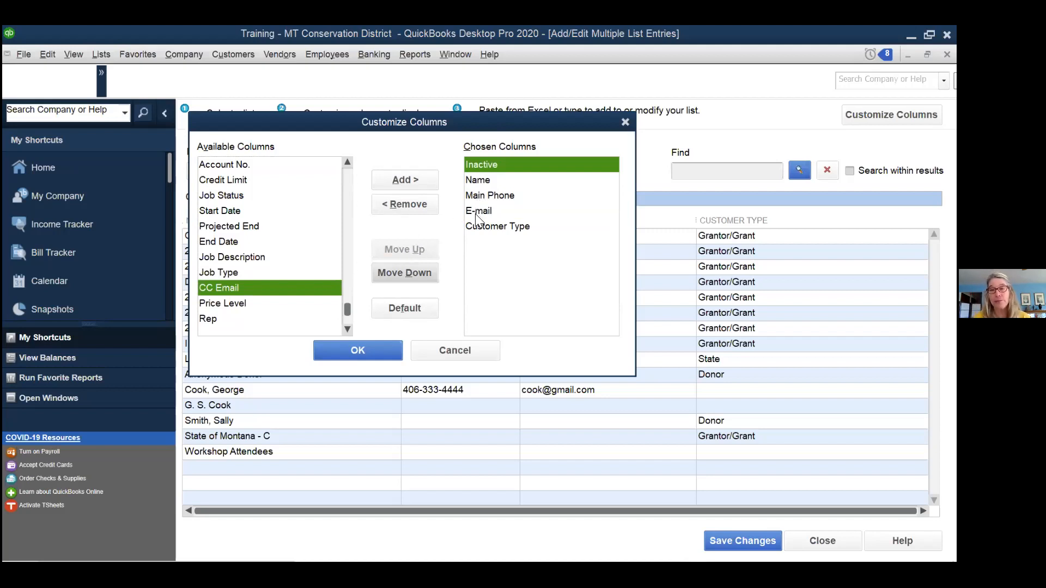
pyautogui.click(481, 183)
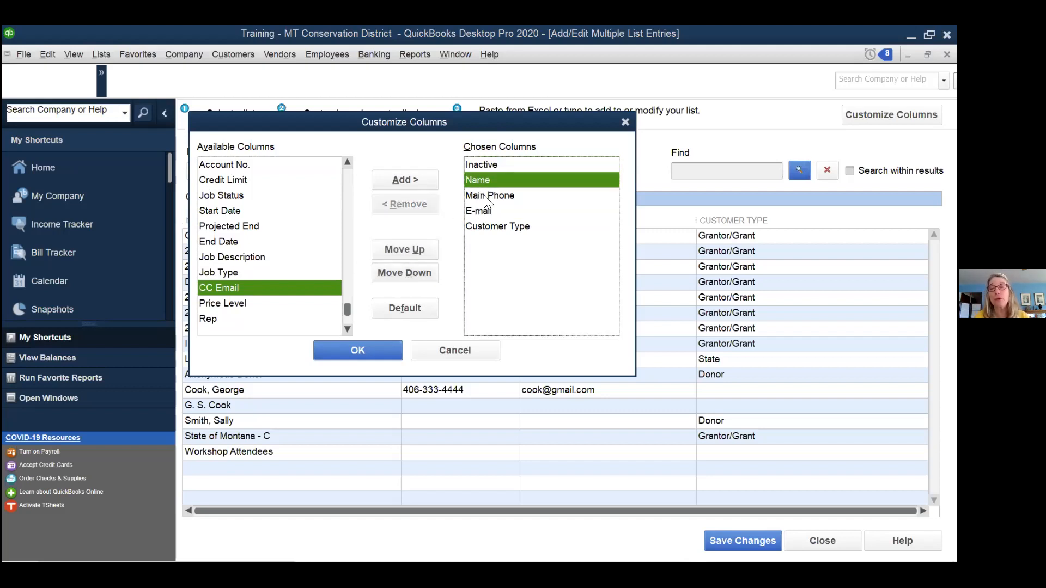
pyautogui.click(484, 195)
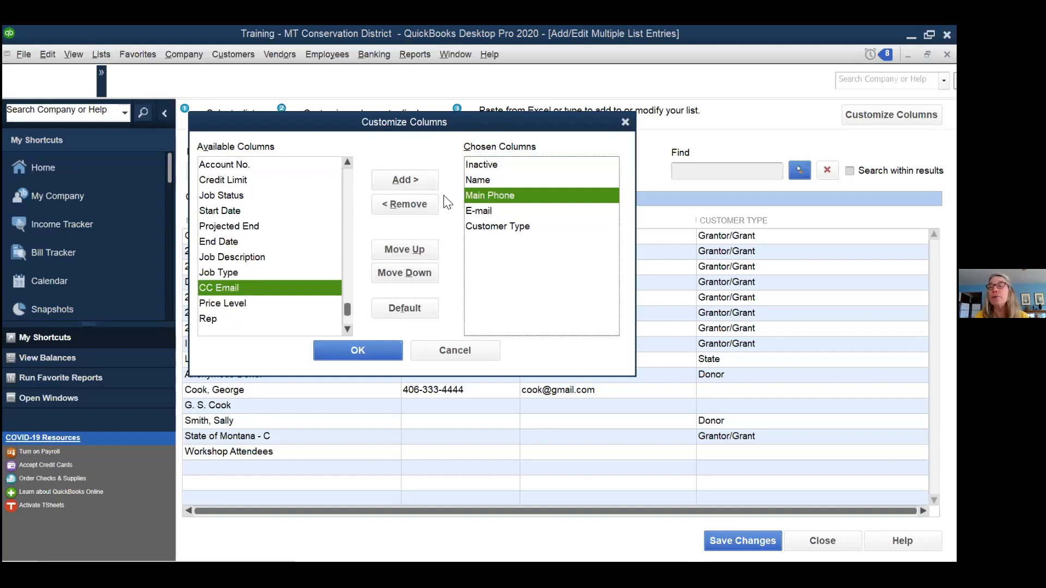
pyautogui.click(335, 352)
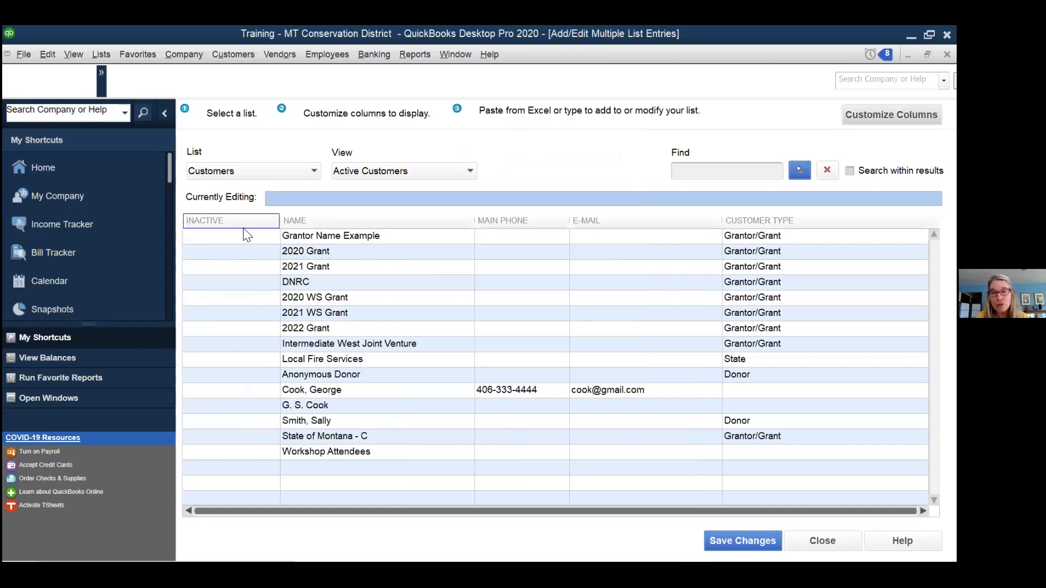
pyautogui.click(252, 233)
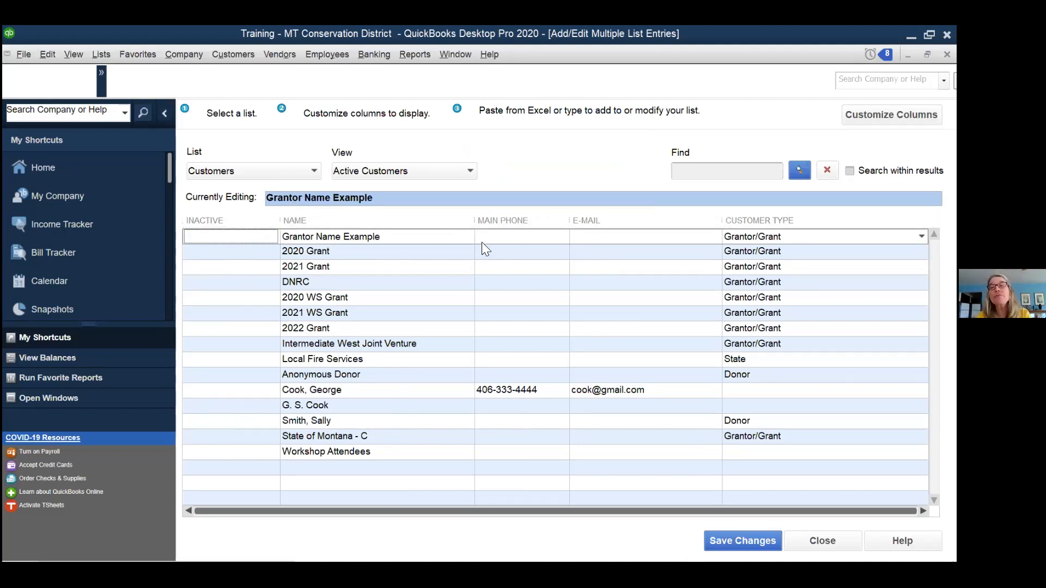
# - Set Customer Type to Donor on both rows of the duplicated individual customer
pyautogui.click(612, 237)
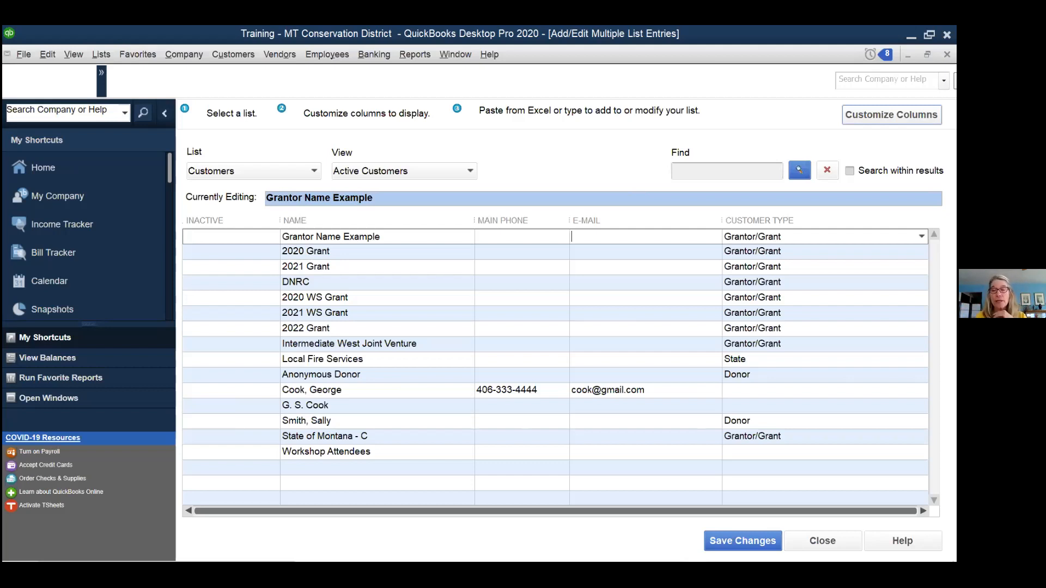
pyautogui.click(772, 390)
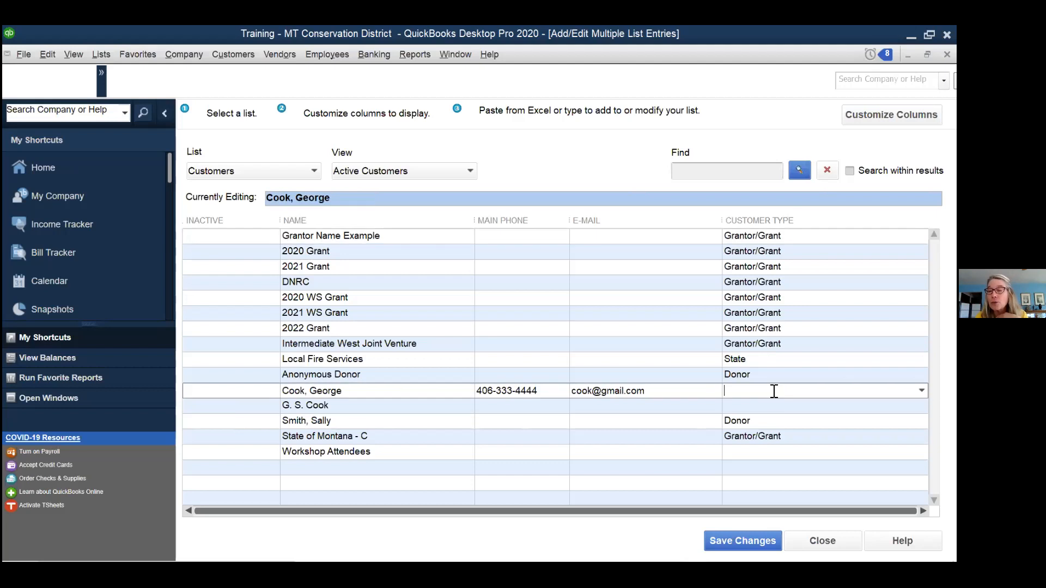
pyautogui.click(921, 391)
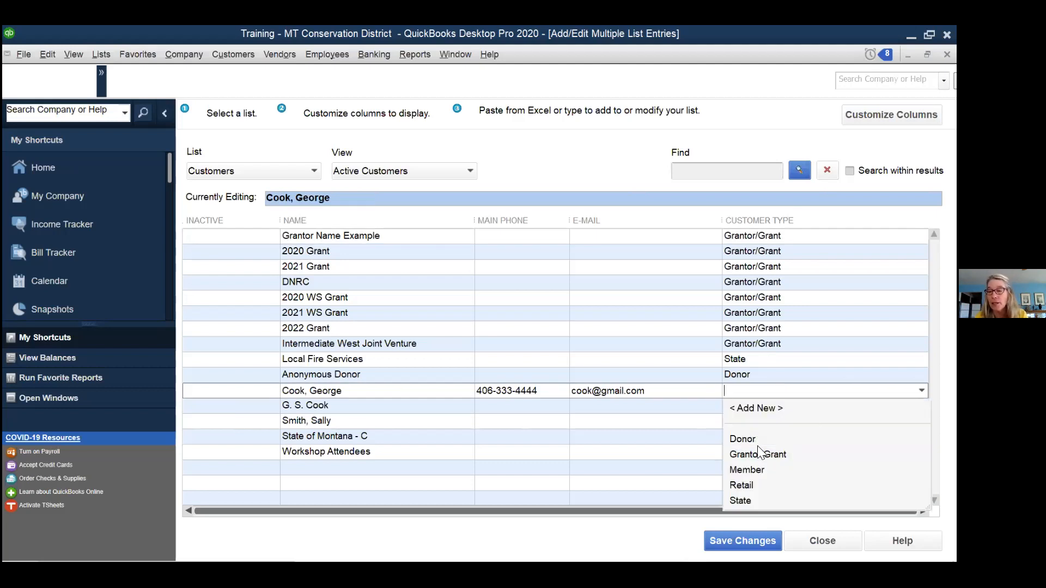
pyautogui.click(743, 439)
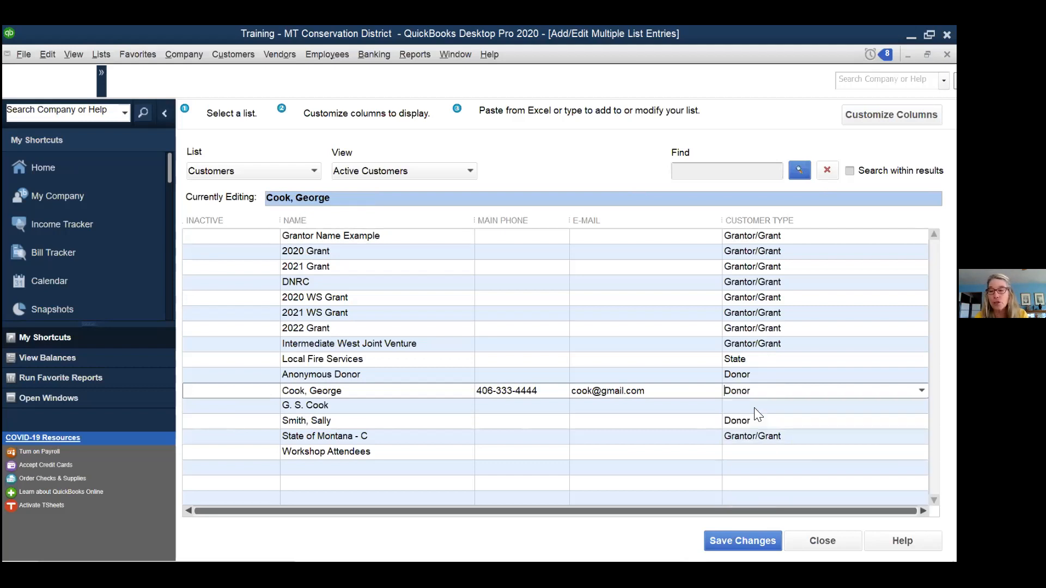
pyautogui.click(754, 407)
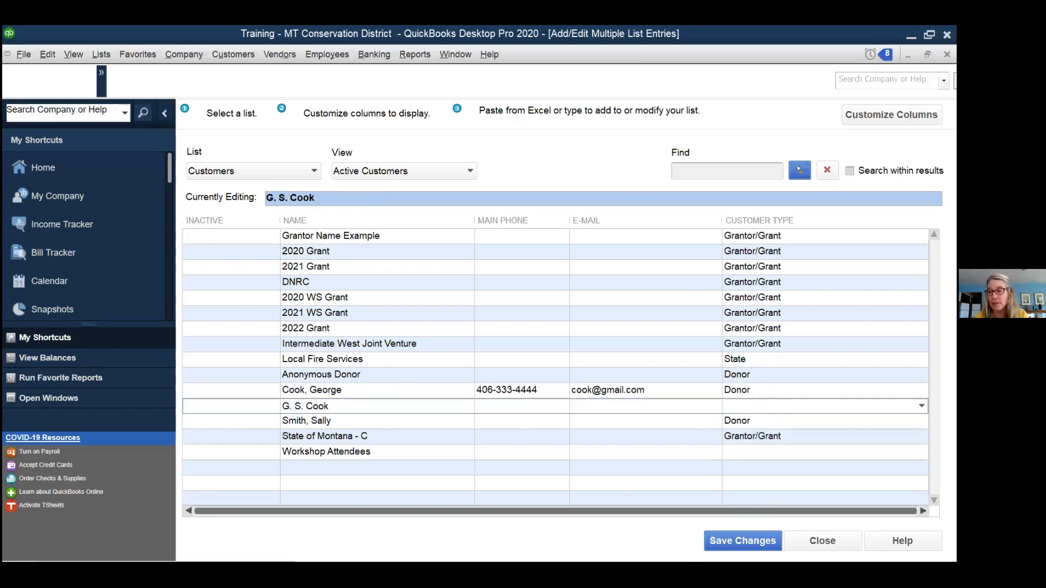
pyautogui.click(921, 406)
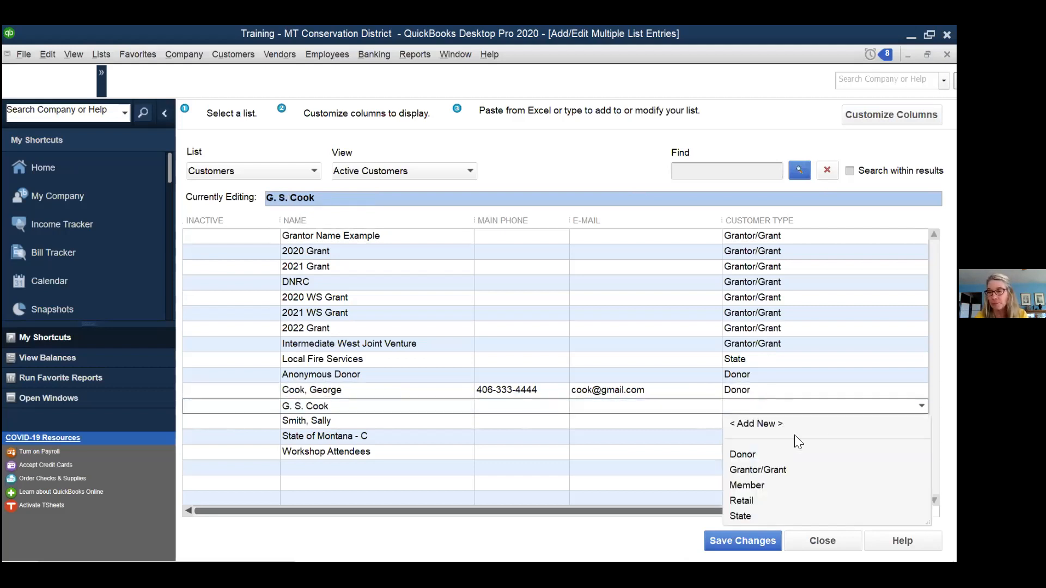
pyautogui.click(742, 454)
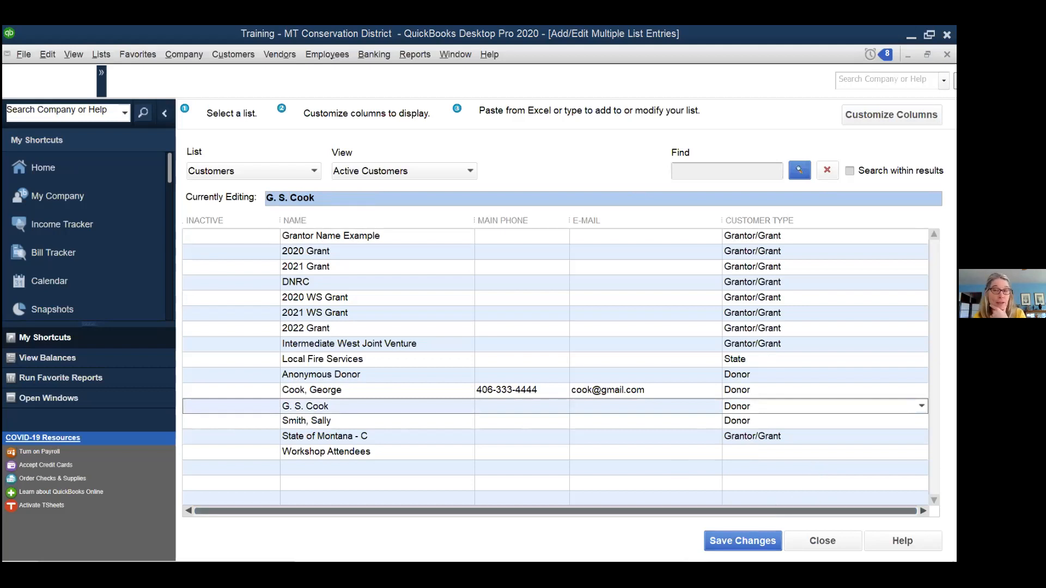
# - Save the customer type changes, confirm the saved records, and close the bulk editor
pyautogui.click(742, 541)
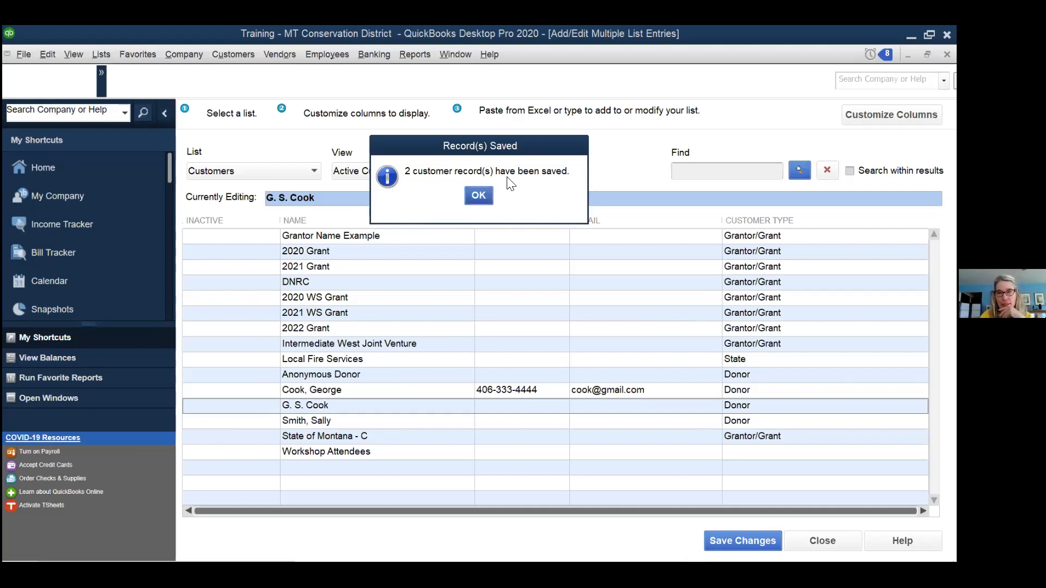
pyautogui.click(480, 195)
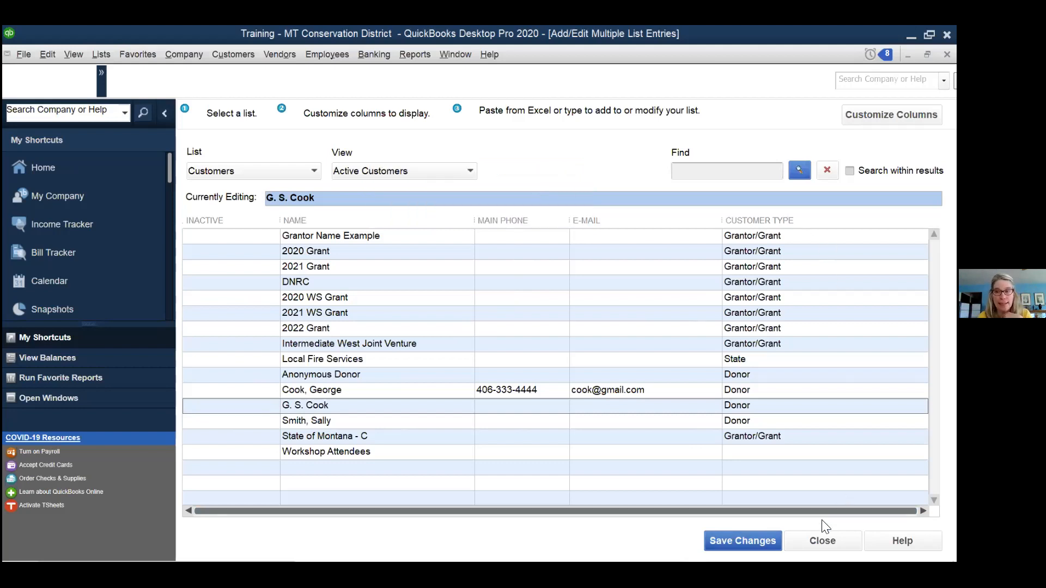
pyautogui.click(822, 540)
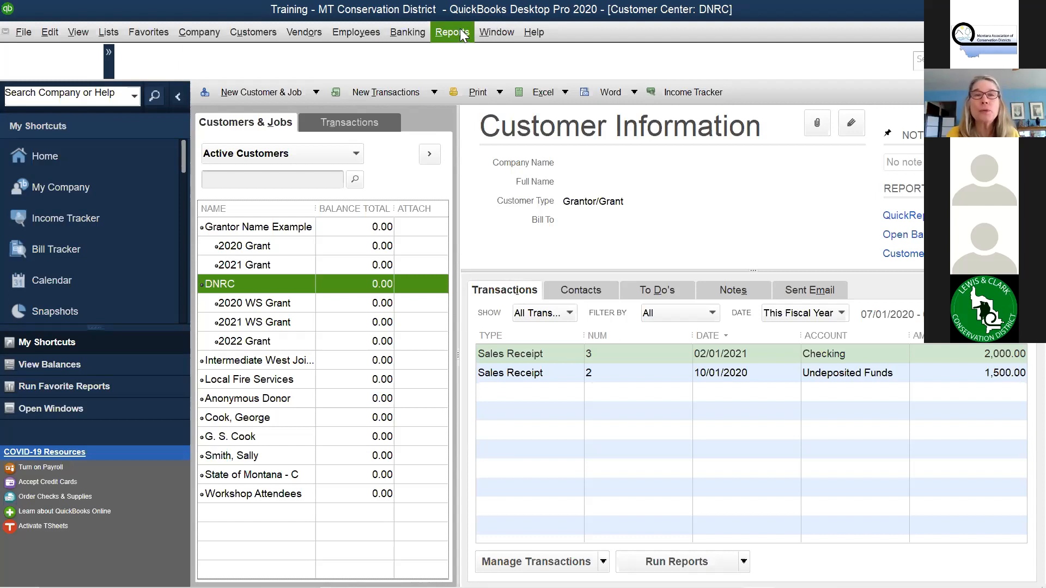
# - Run Company & Financial > Income by Customer Summary for July 1, 2020 – March 3, 2021
pyautogui.click(459, 31)
pyautogui.moveTo(485, 143)
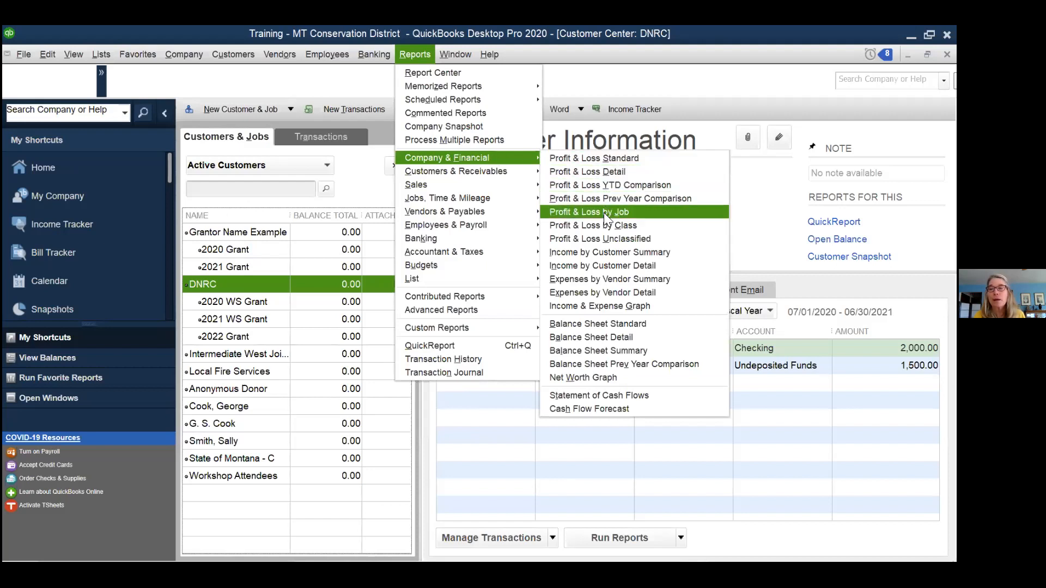
pyautogui.click(605, 250)
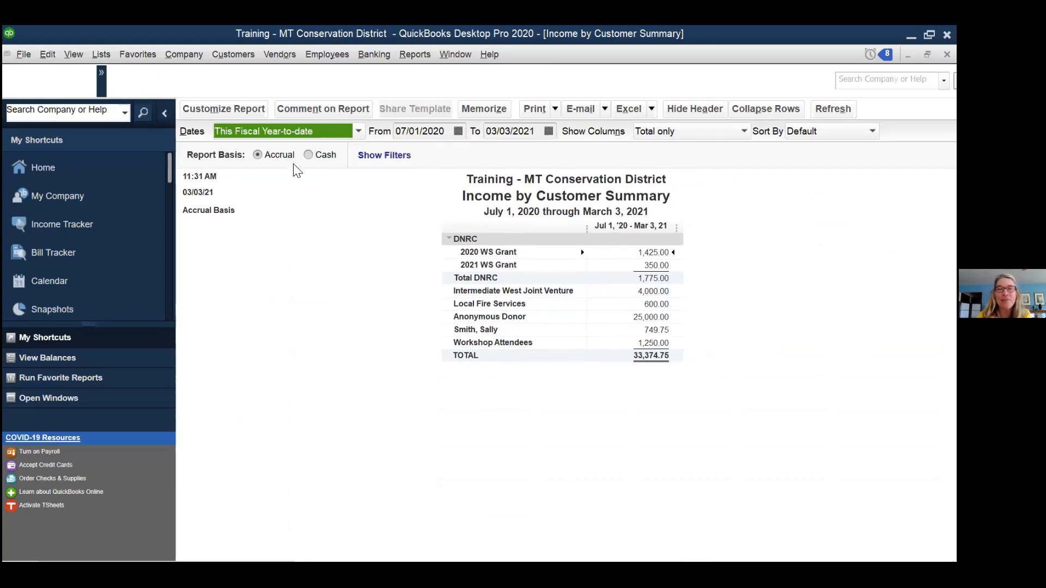
# - Filter the Income by Customer Summary to Customer Type Donor, then close the report
pyautogui.click(222, 110)
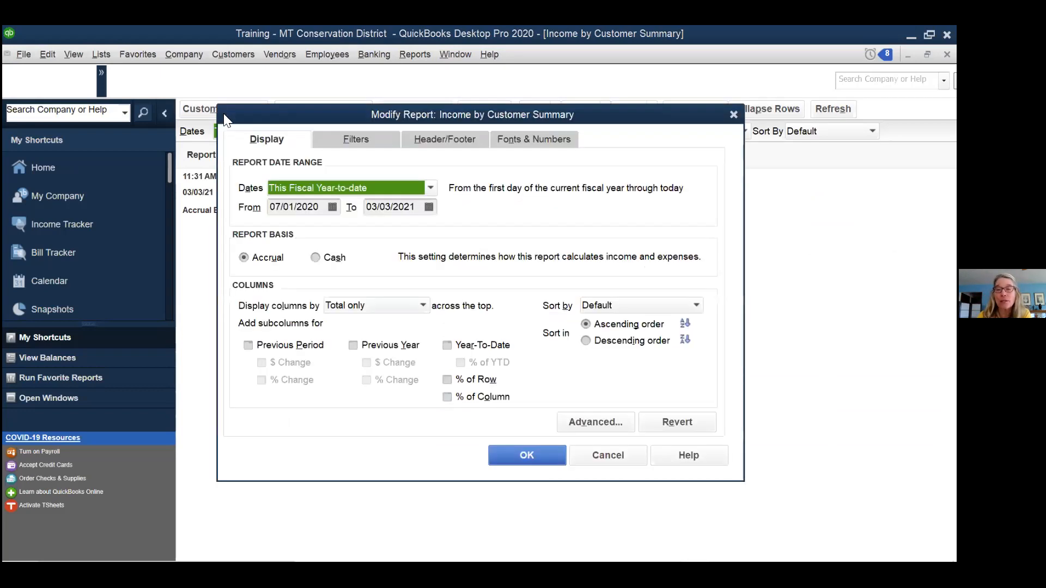
pyautogui.click(364, 139)
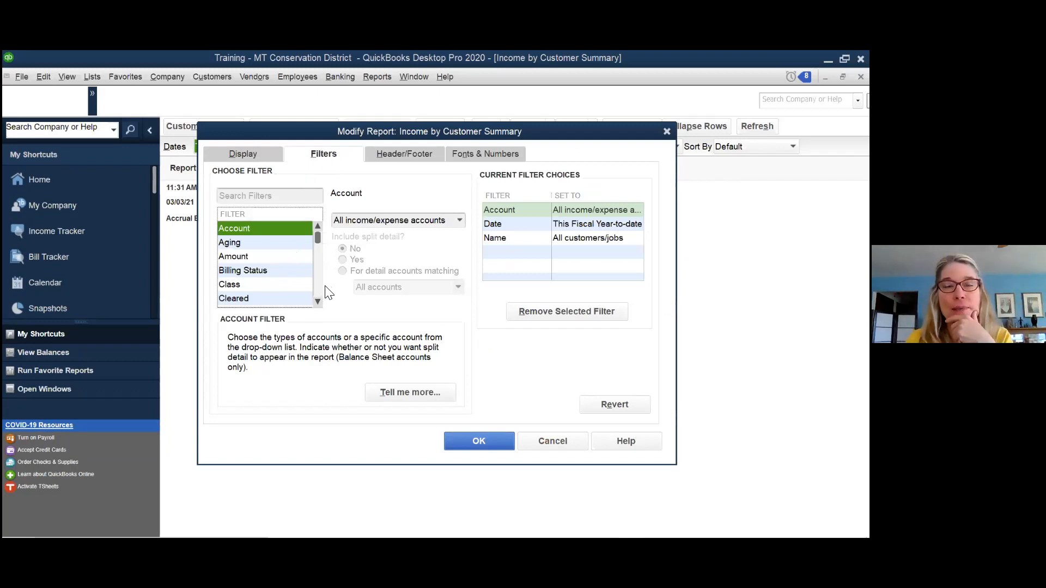
pyautogui.click(318, 301)
pyautogui.click(317, 302)
pyautogui.click(286, 285)
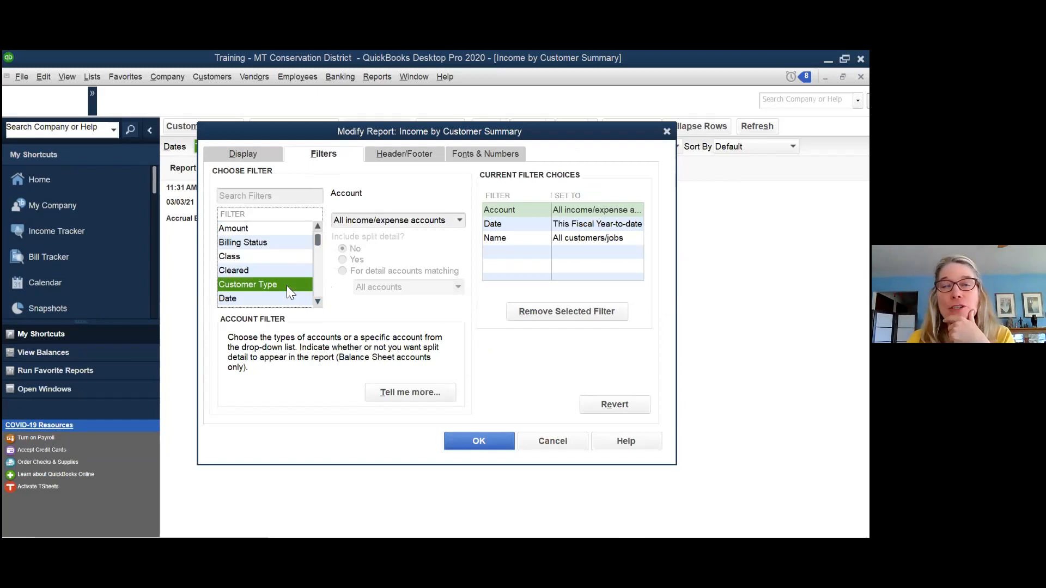
pyautogui.click(460, 219)
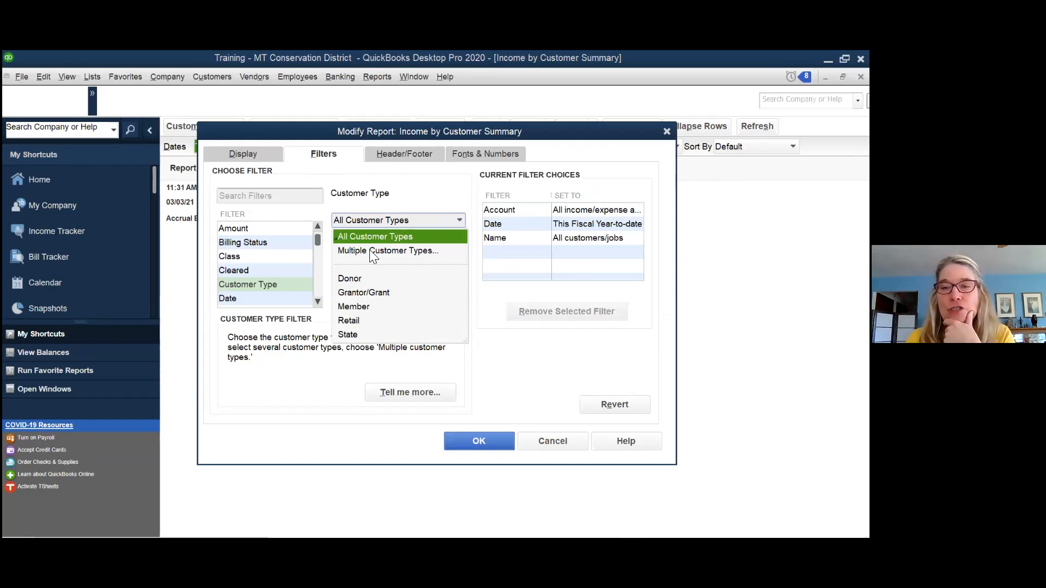
pyautogui.click(349, 280)
pyautogui.click(477, 441)
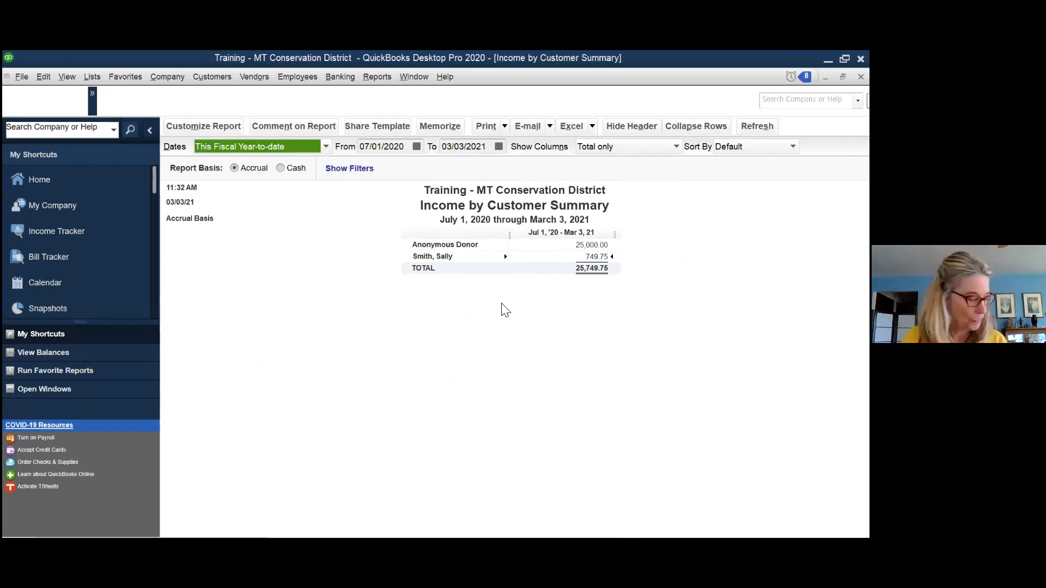
pyautogui.press('Escape')
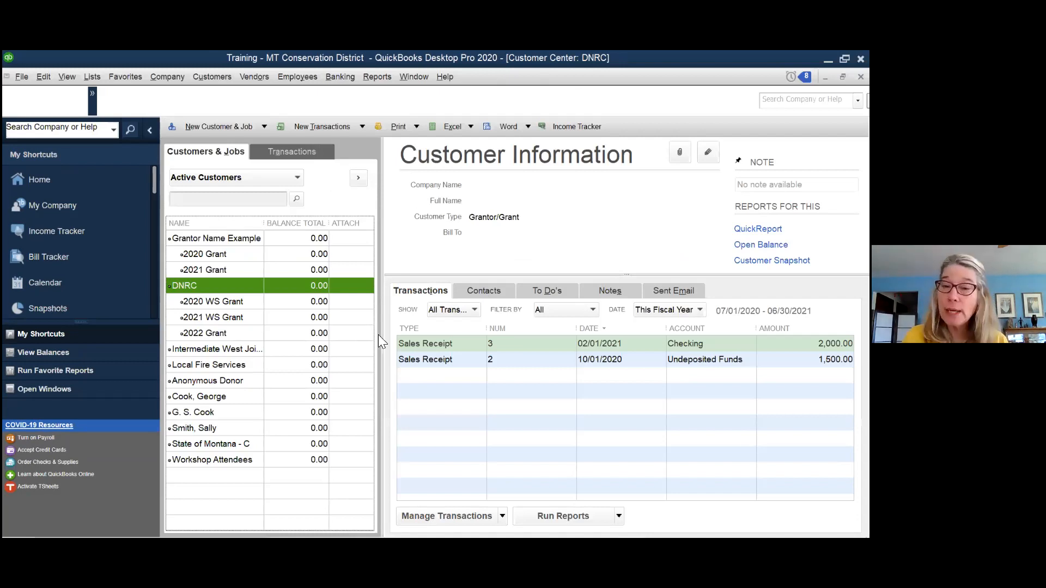
# - View the original individual customer's details, then the initials-only duplicate's Customer Information
pyautogui.click(390, 368)
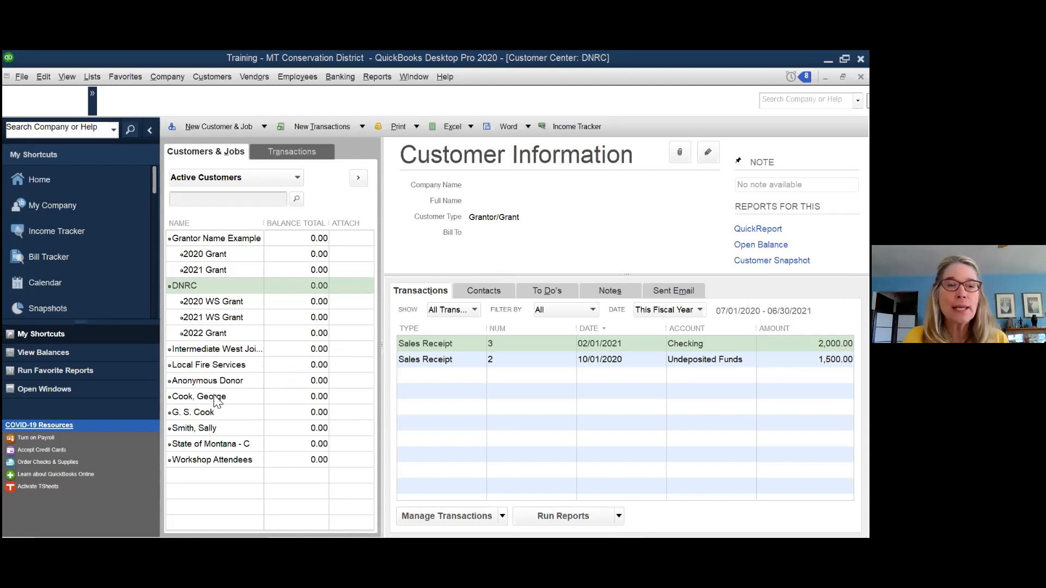
pyautogui.click(175, 400)
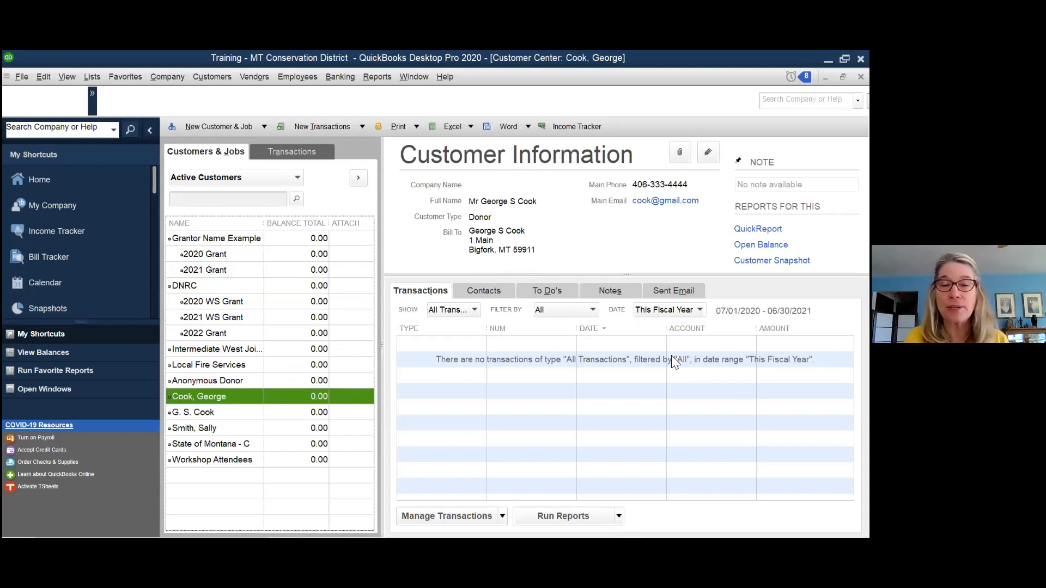
pyautogui.click(225, 415)
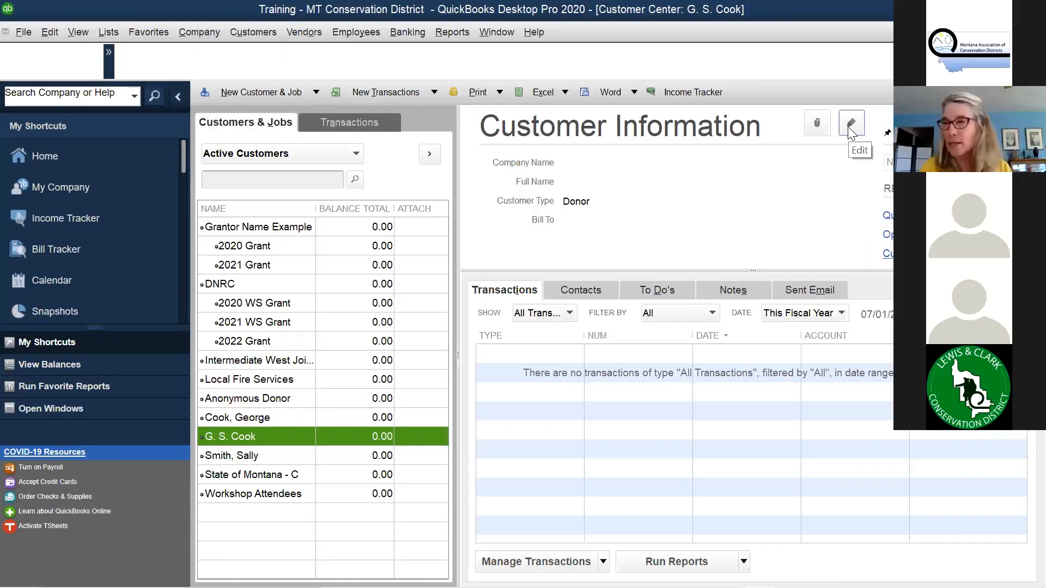
# - Rename the duplicate to the original customer's full name, accept the merge, and close the Customer Center
pyautogui.click(851, 125)
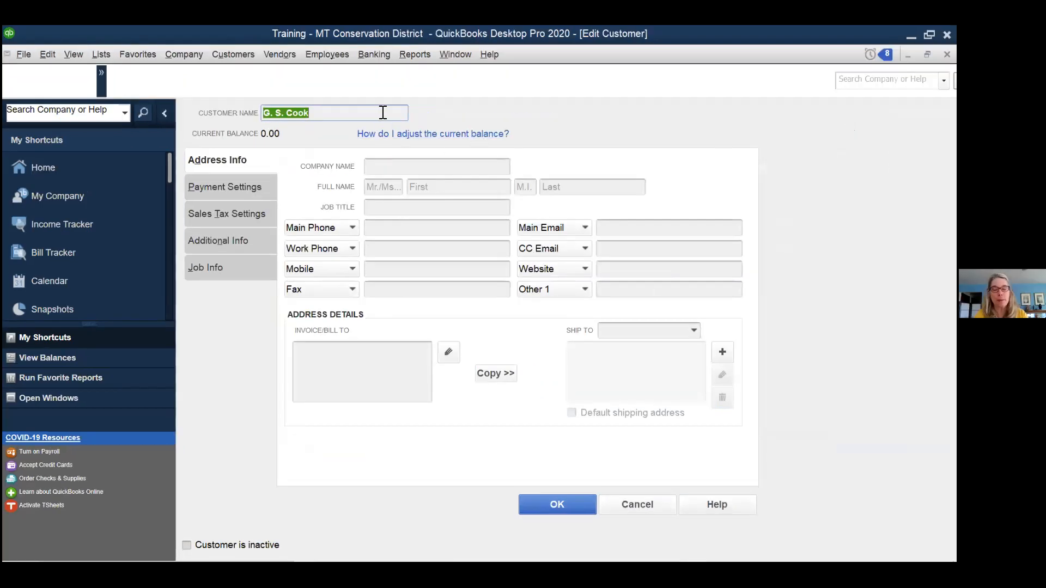
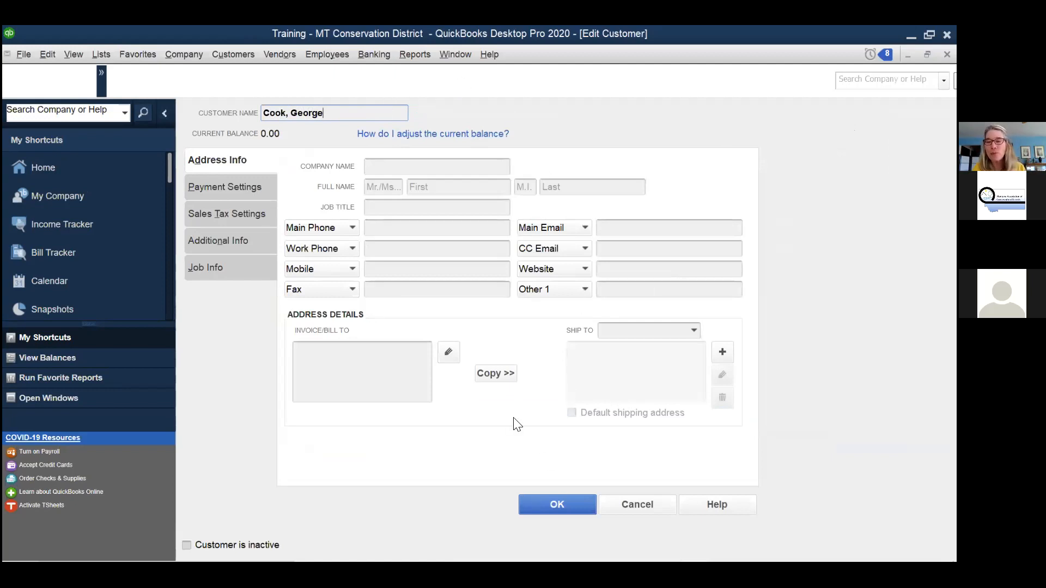
pyautogui.click(548, 498)
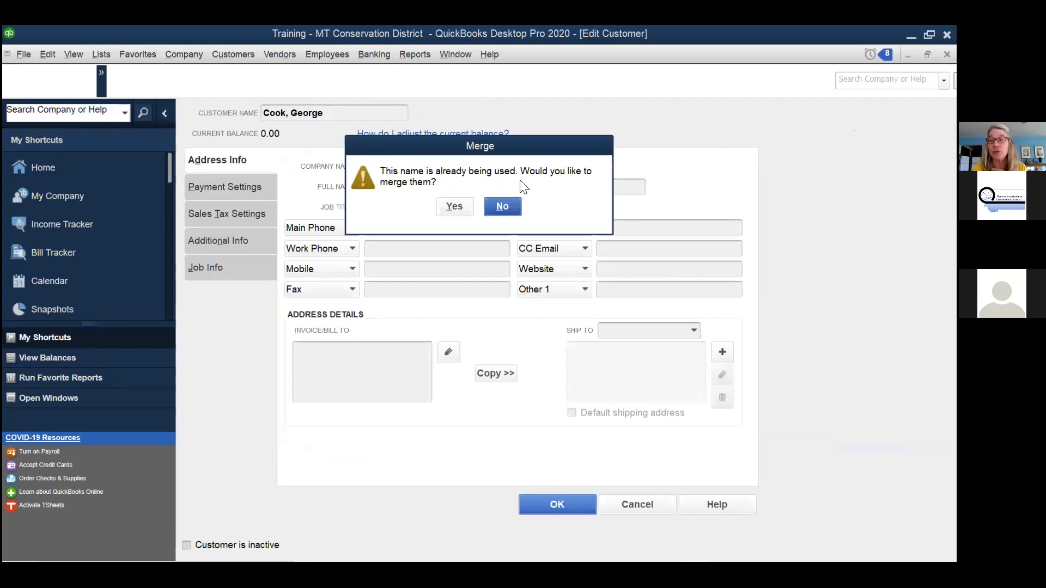
pyautogui.click(454, 206)
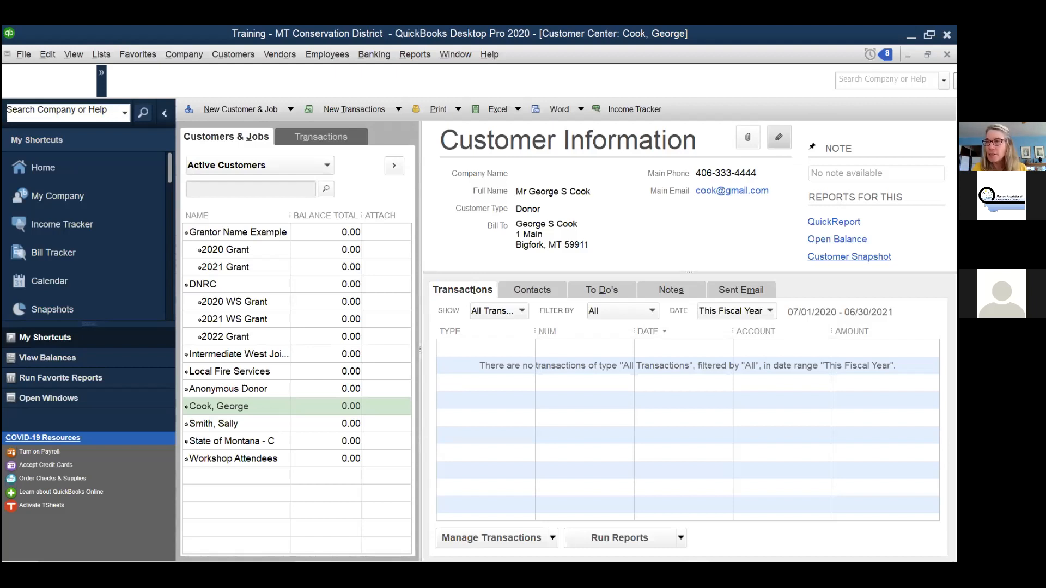
pyautogui.click(947, 55)
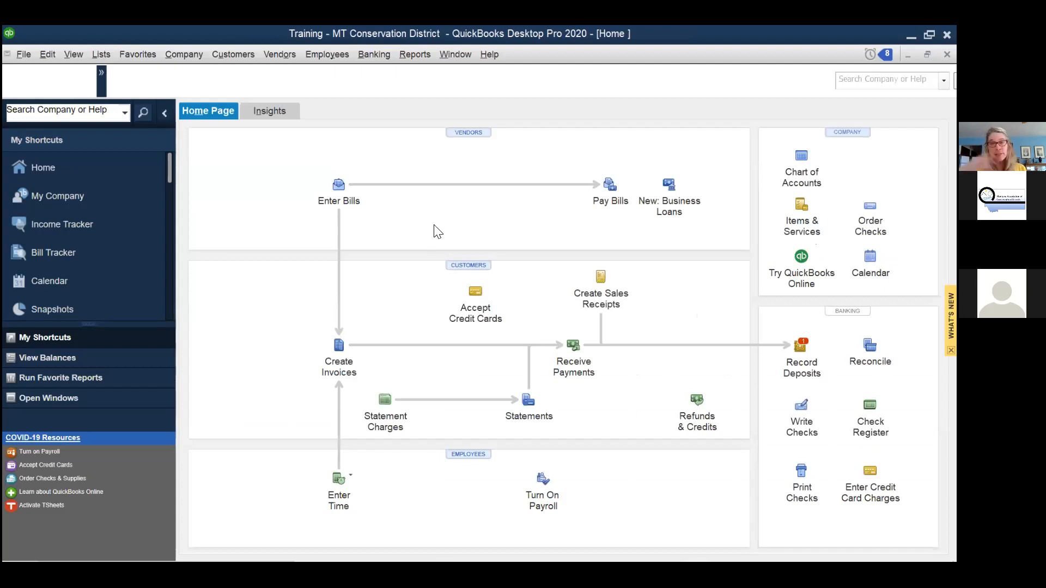
# - Open Lists > Class List showing Admin, 4th Grade Ag Days, and Outreach and Workshops
pyautogui.click(93, 55)
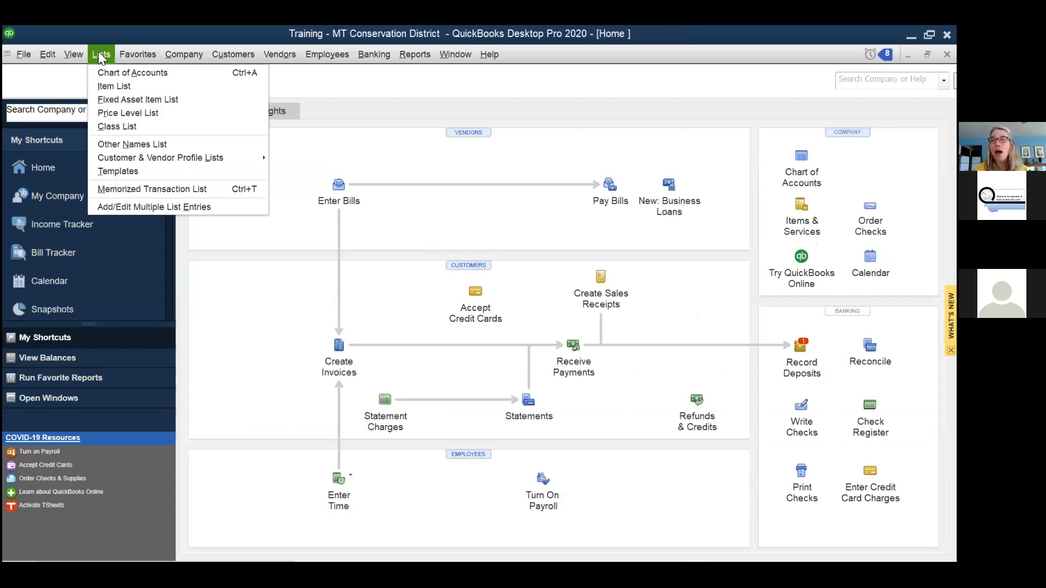
pyautogui.click(135, 125)
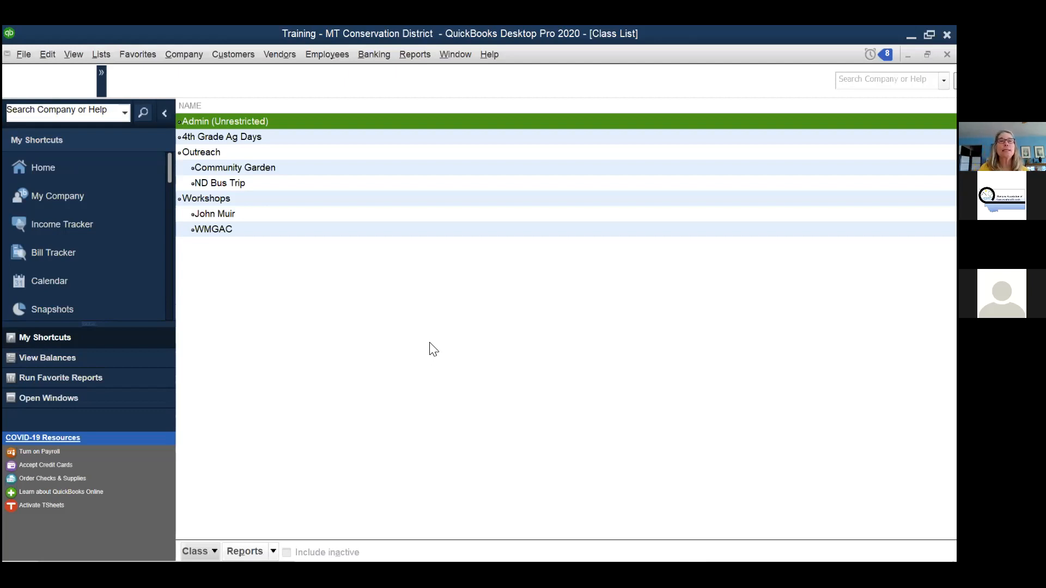
pyautogui.click(242, 140)
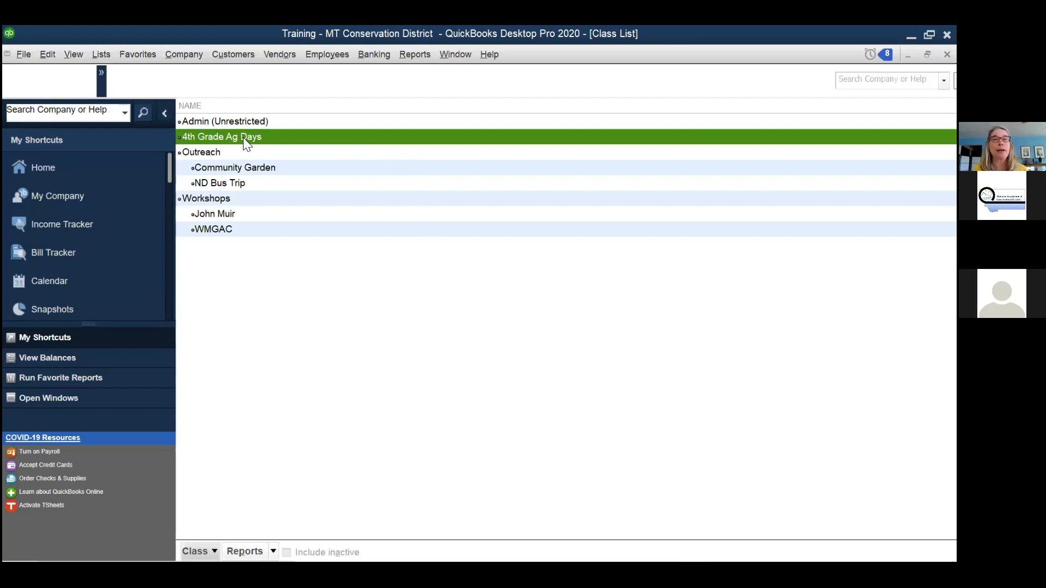
pyautogui.click(219, 153)
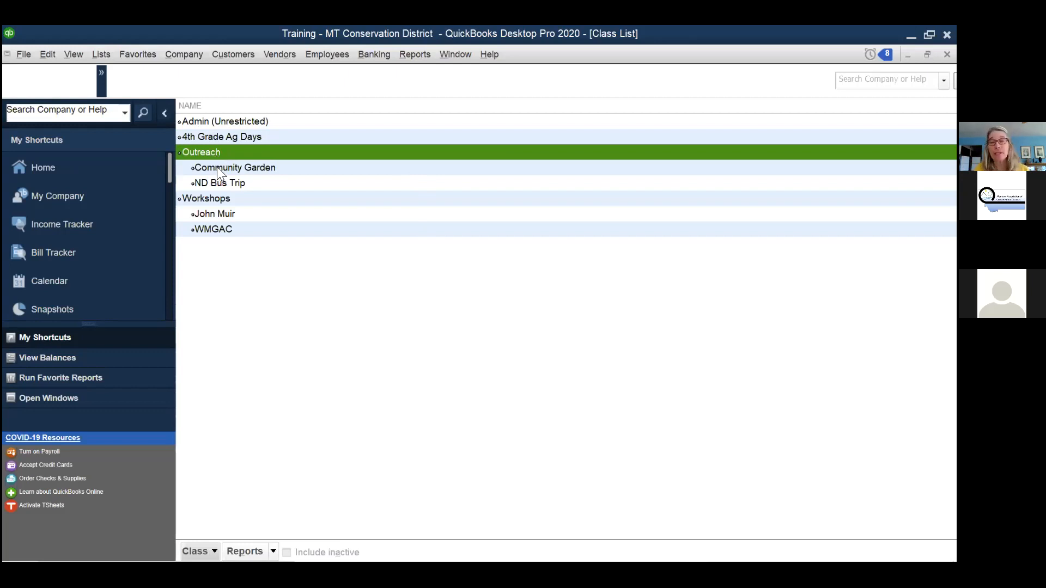
pyautogui.click(216, 166)
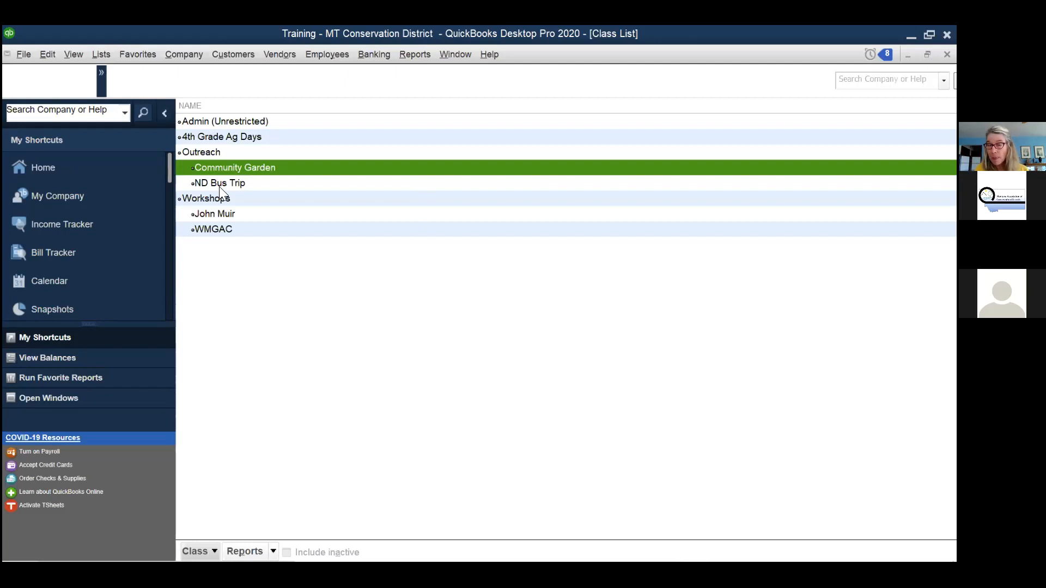
pyautogui.click(223, 182)
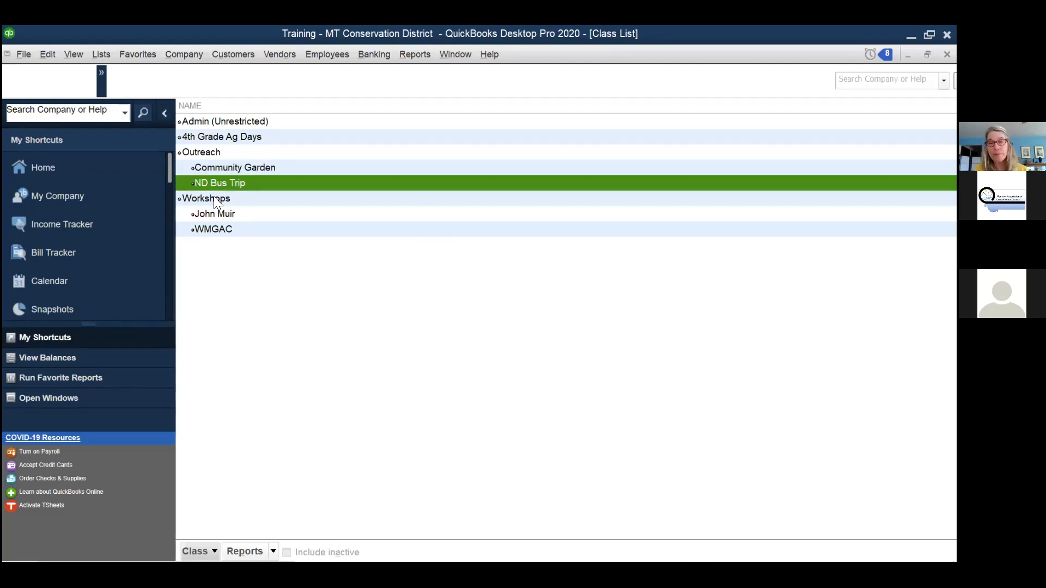
pyautogui.click(213, 198)
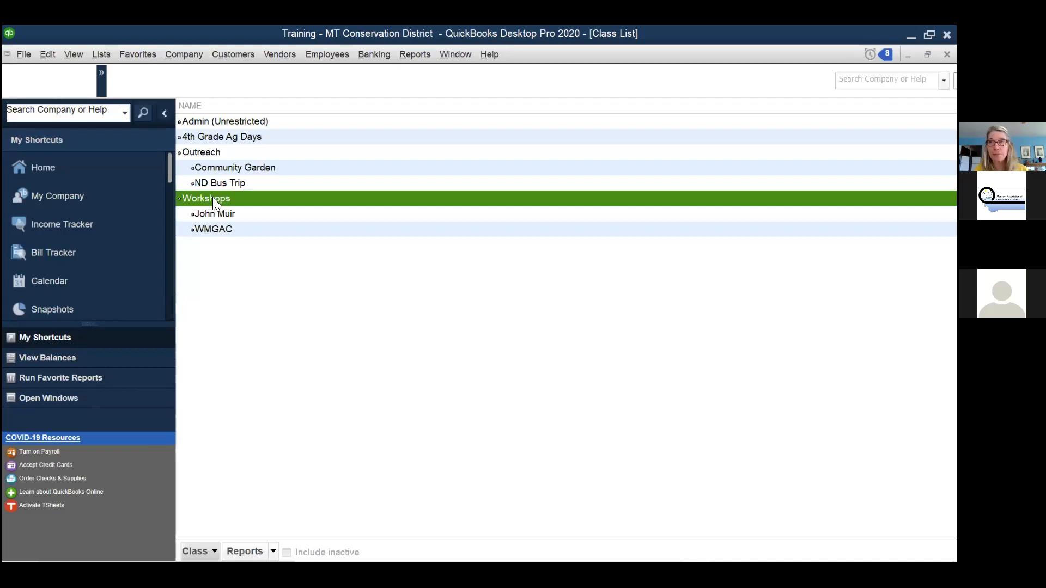
pyautogui.click(214, 212)
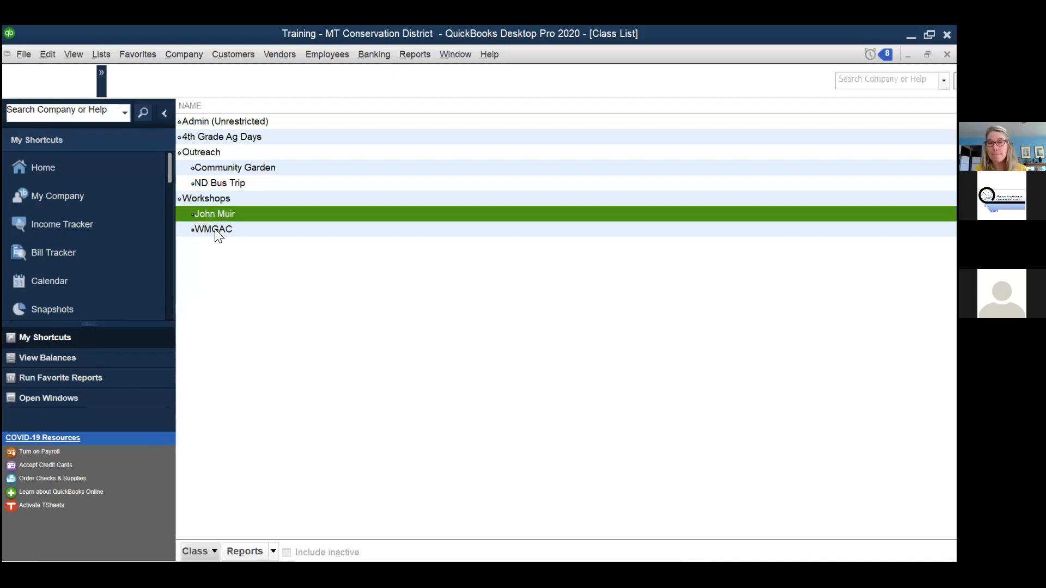
pyautogui.click(215, 229)
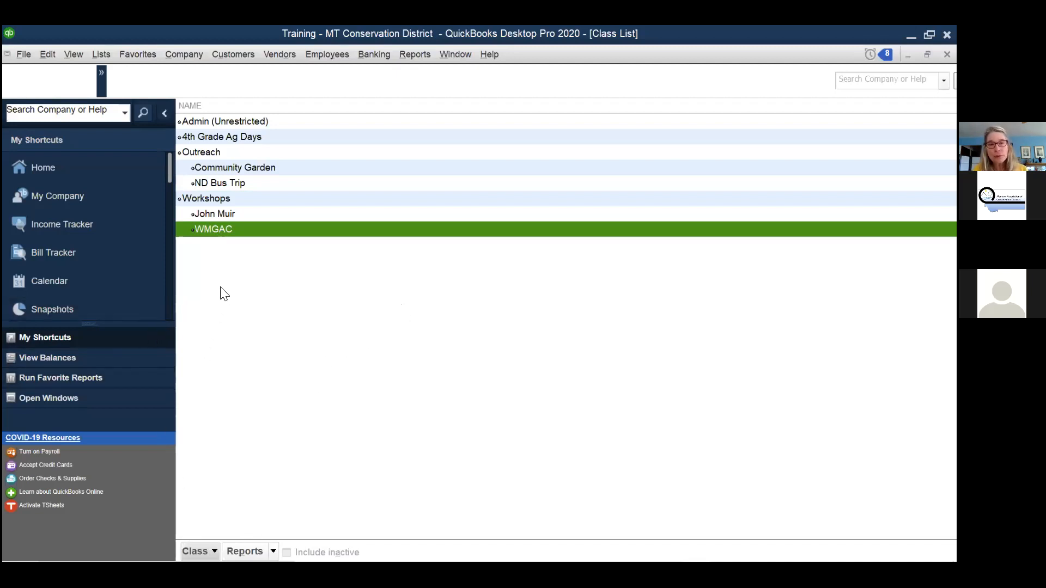
pyautogui.rightClick(223, 201)
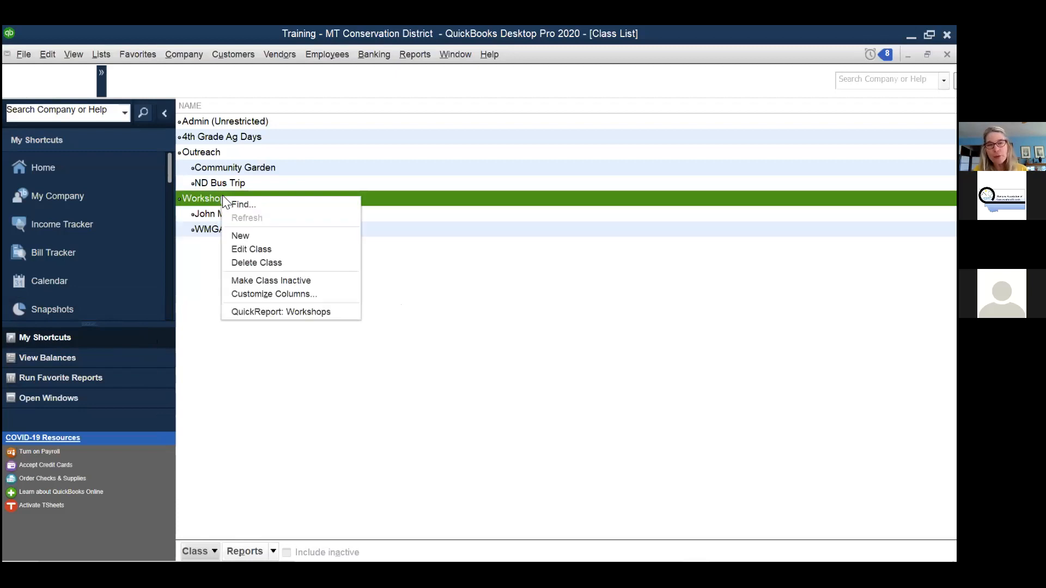
pyautogui.click(240, 236)
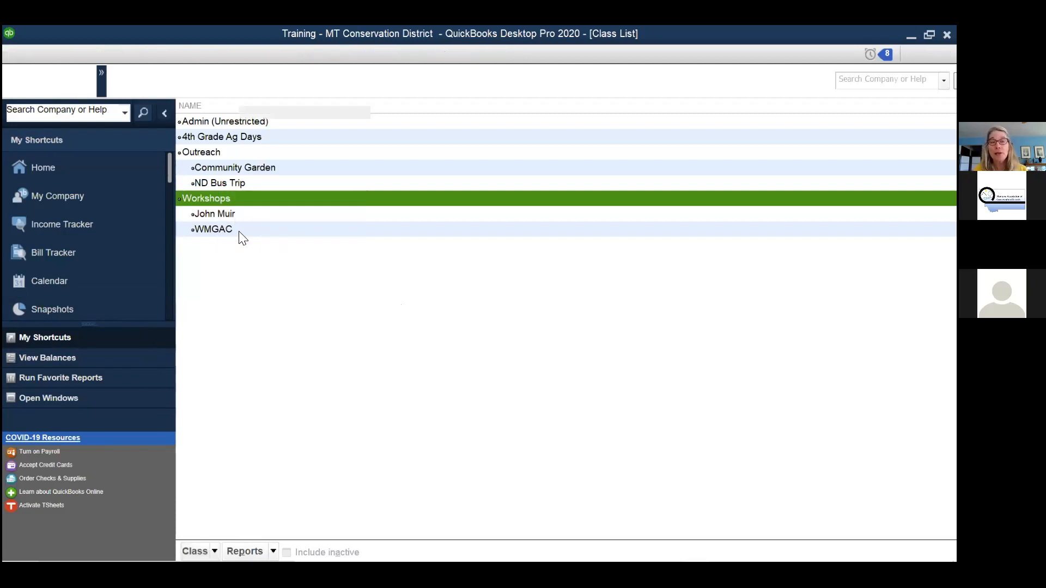
pyautogui.click(210, 138)
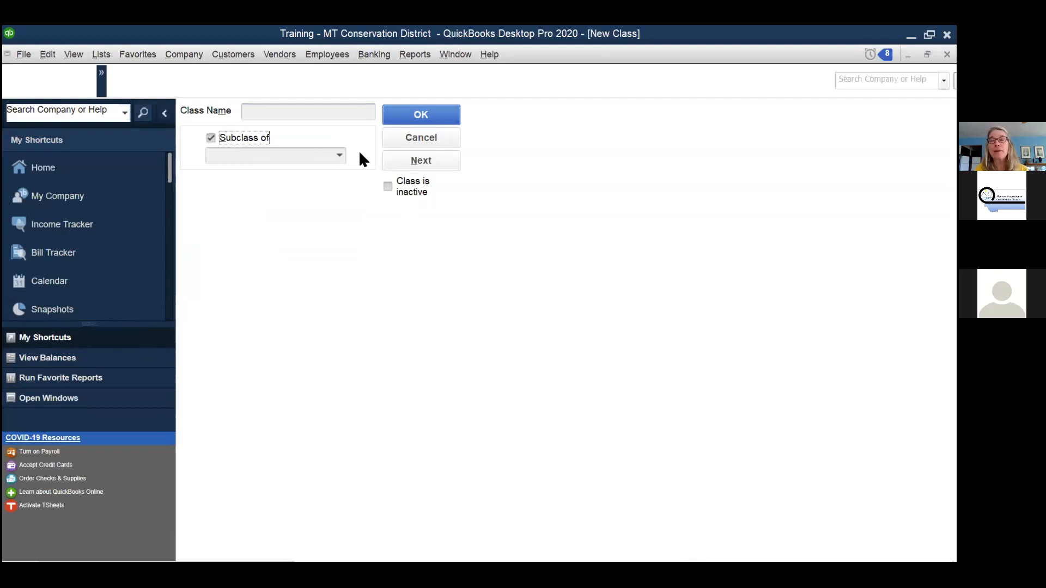
pyautogui.click(337, 155)
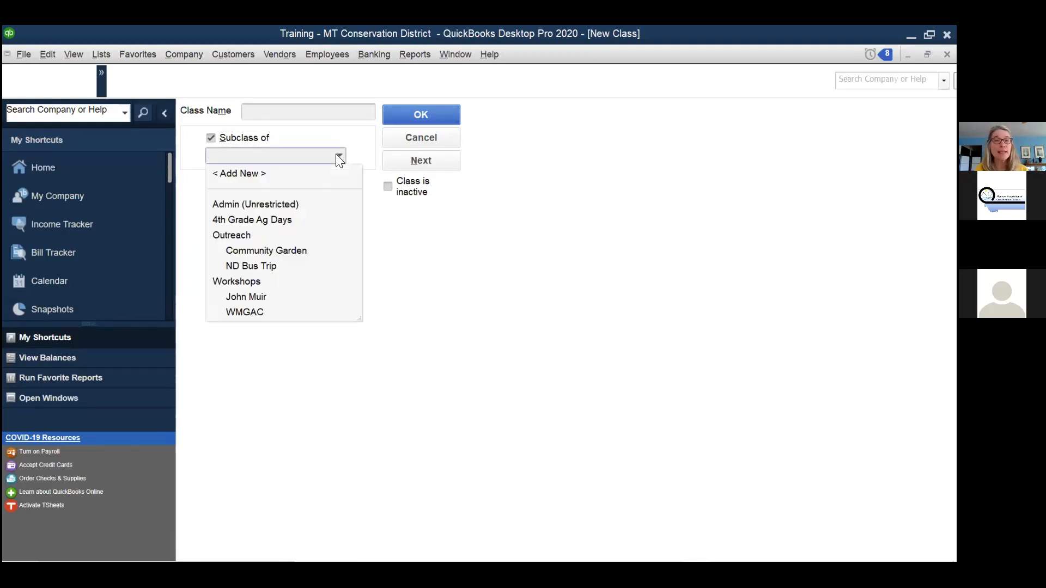
pyautogui.click(339, 157)
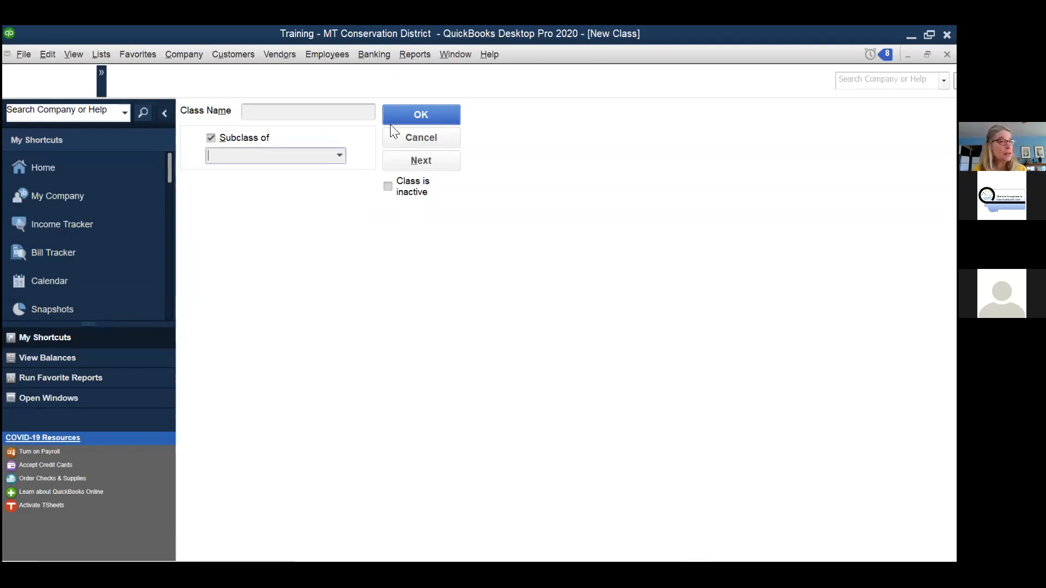
pyautogui.click(441, 114)
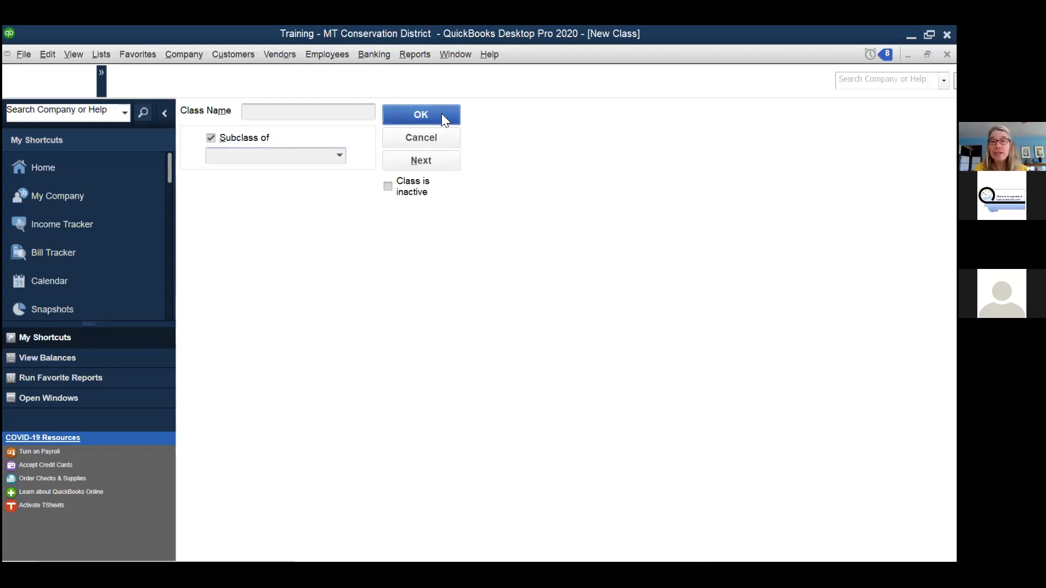
pyautogui.click(479, 197)
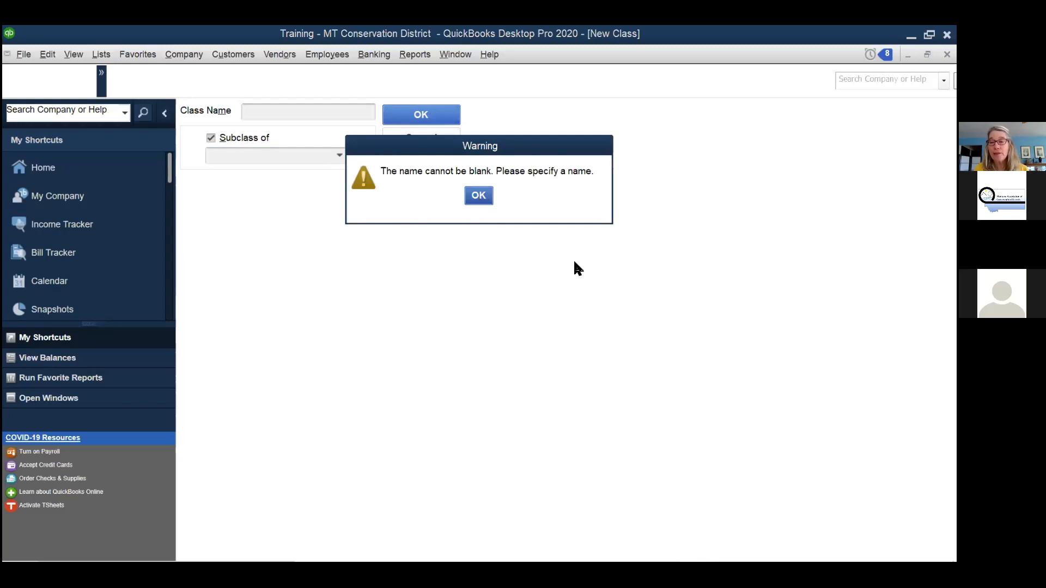
pyautogui.click(424, 141)
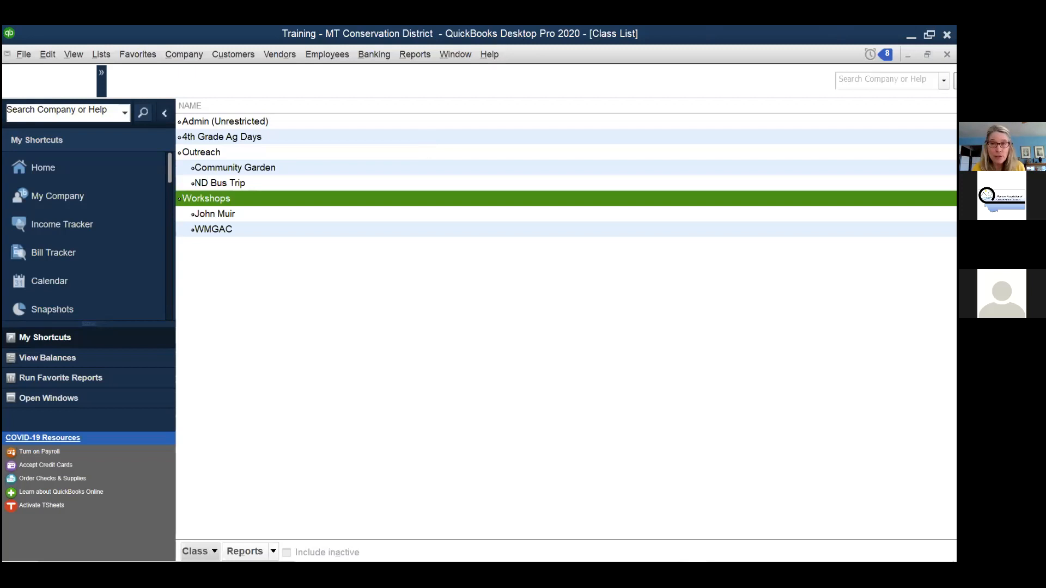
# - Start a blank Donation sales receipt and review its Class and Deposit To choices
pyautogui.click(947, 54)
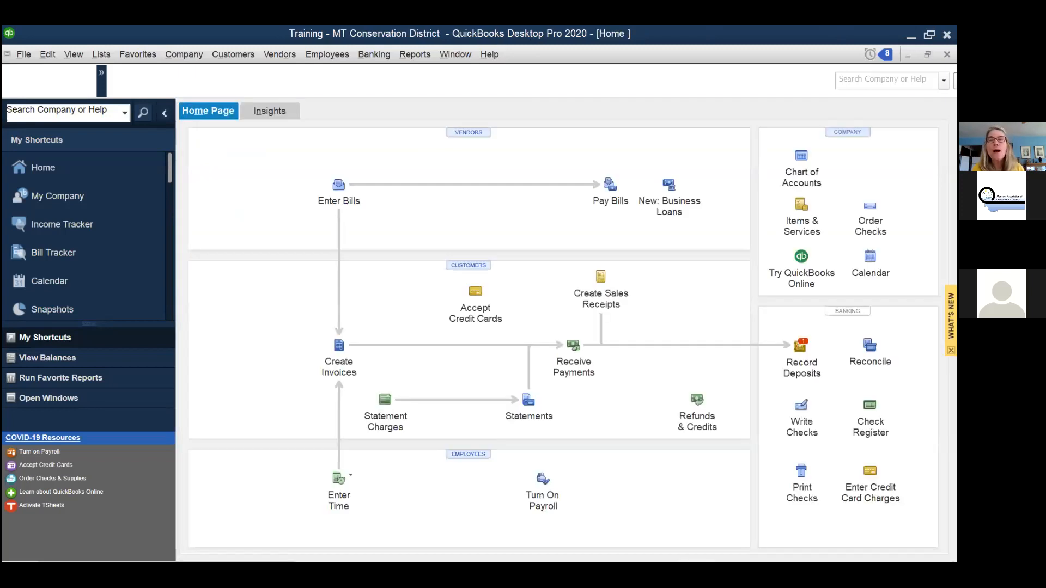
pyautogui.click(603, 280)
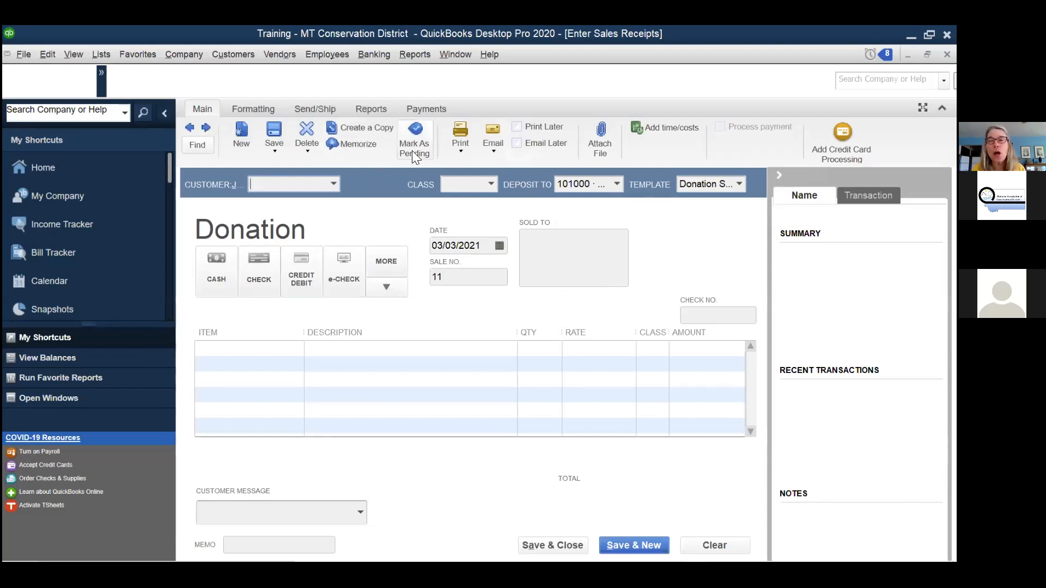
pyautogui.click(492, 184)
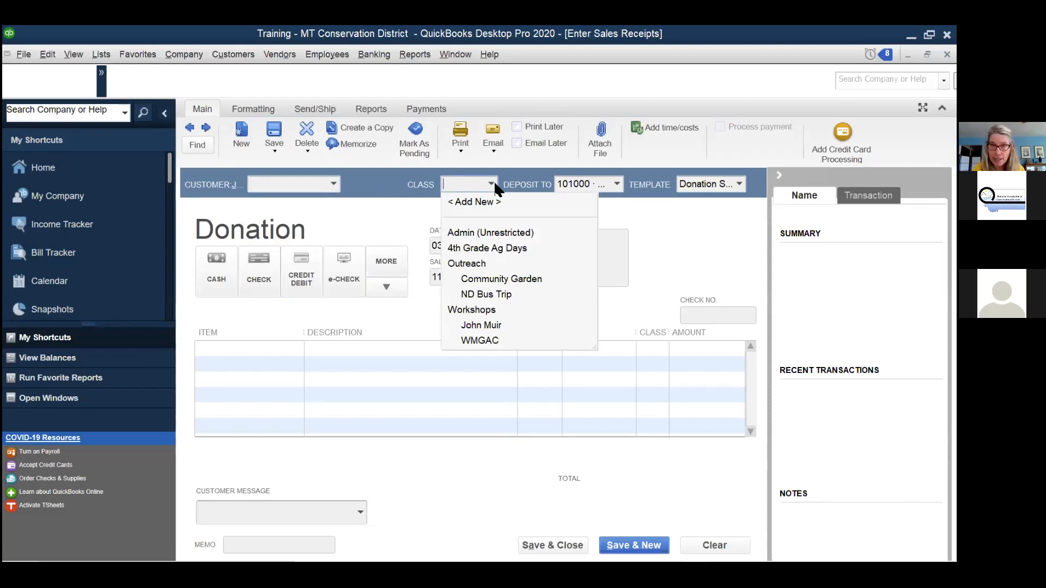
pyautogui.click(492, 184)
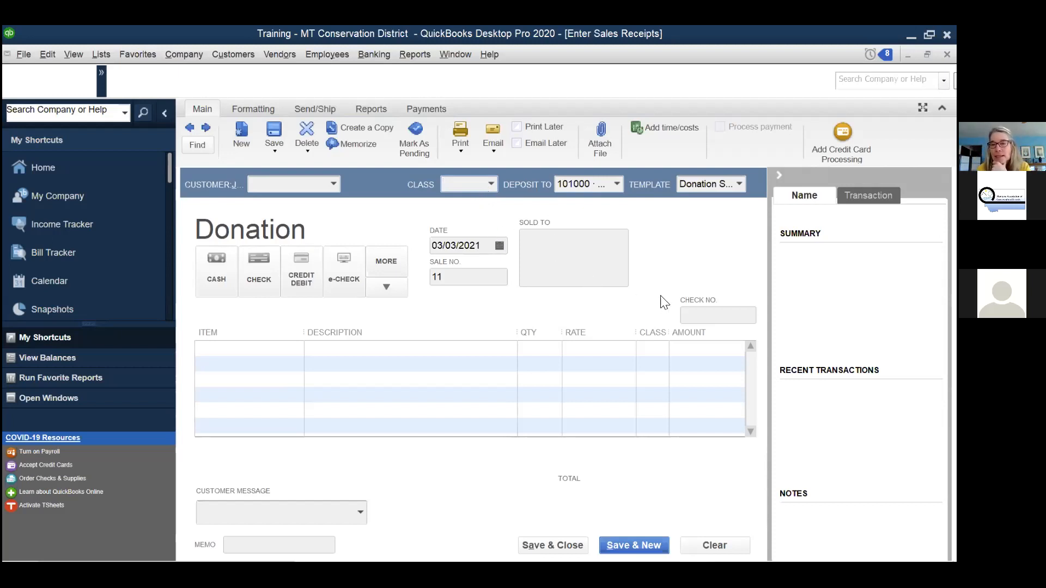
pyautogui.moveTo(635, 334); pyautogui.dragTo(626, 341)
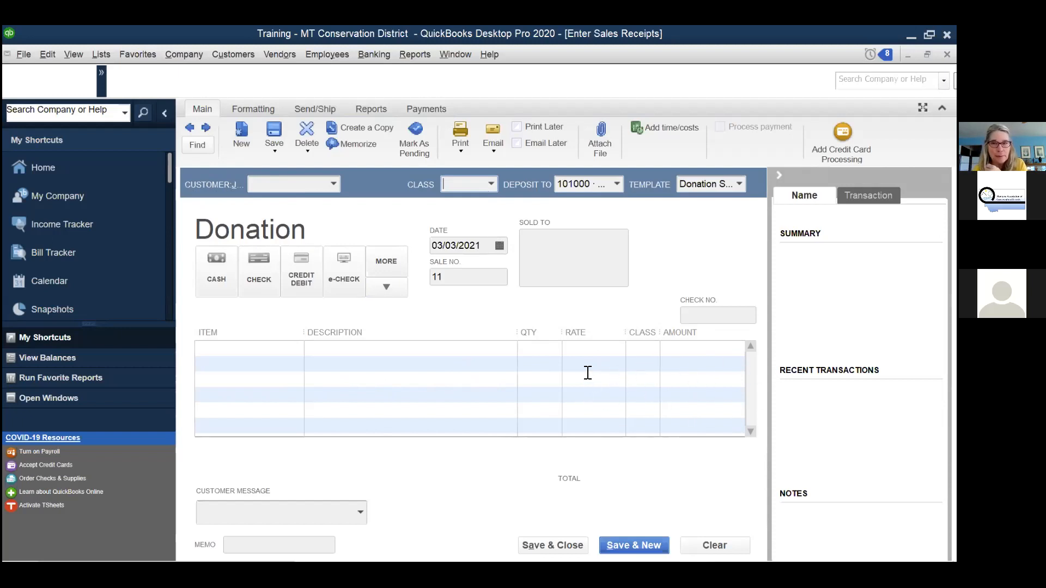
pyautogui.click(617, 185)
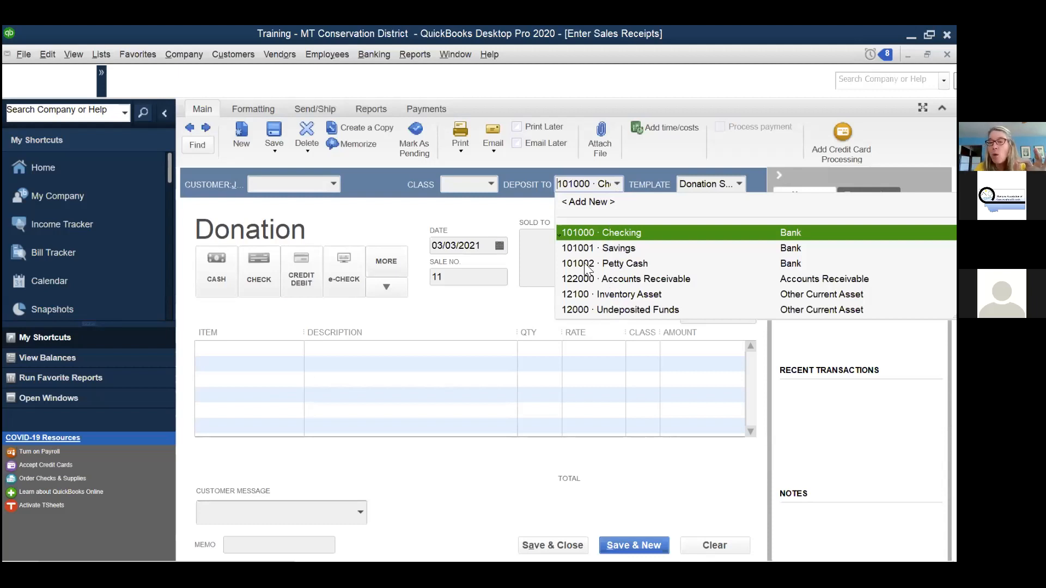
# - Leave Deposit To as 101000 · Checking and close the blank sales receipt without saving
pyautogui.click(618, 183)
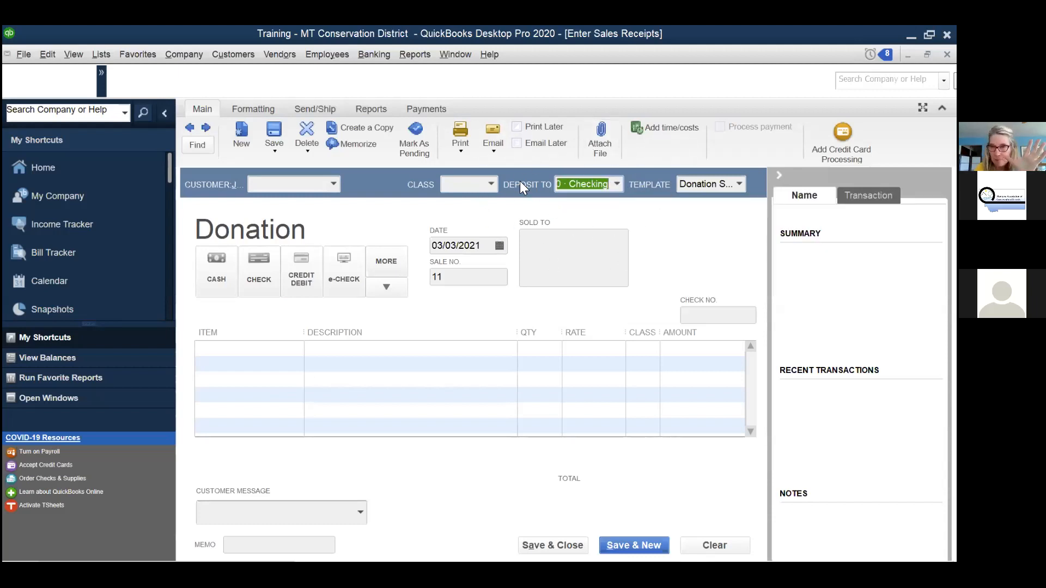
pyautogui.press('Escape')
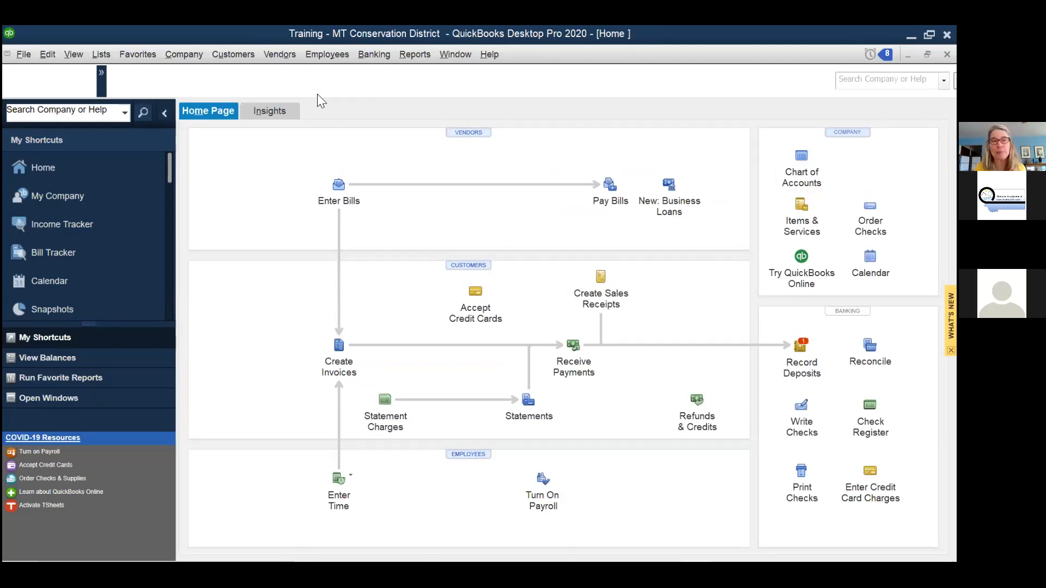
pyautogui.click(101, 54)
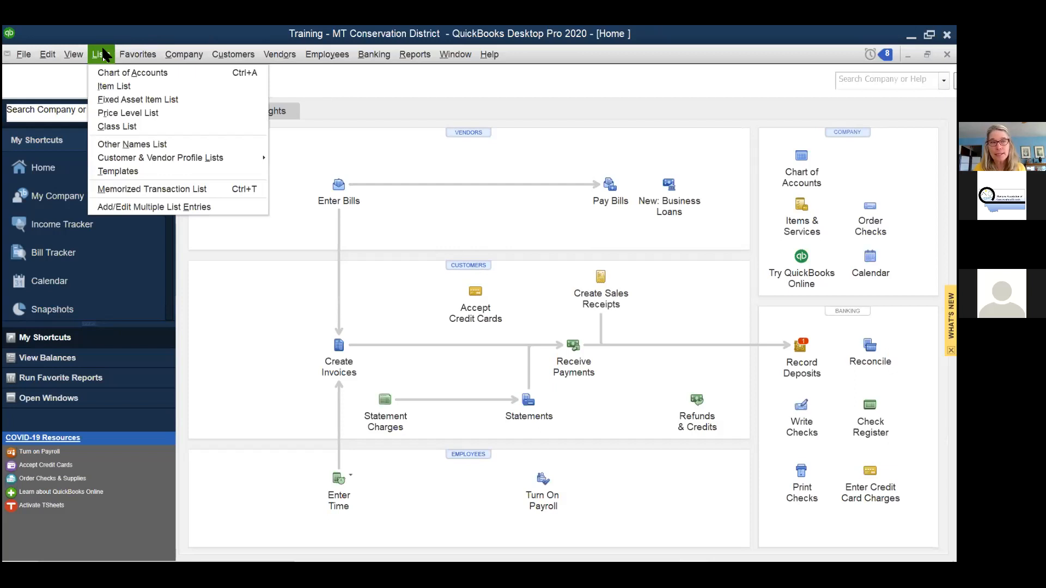
pyautogui.click(120, 147)
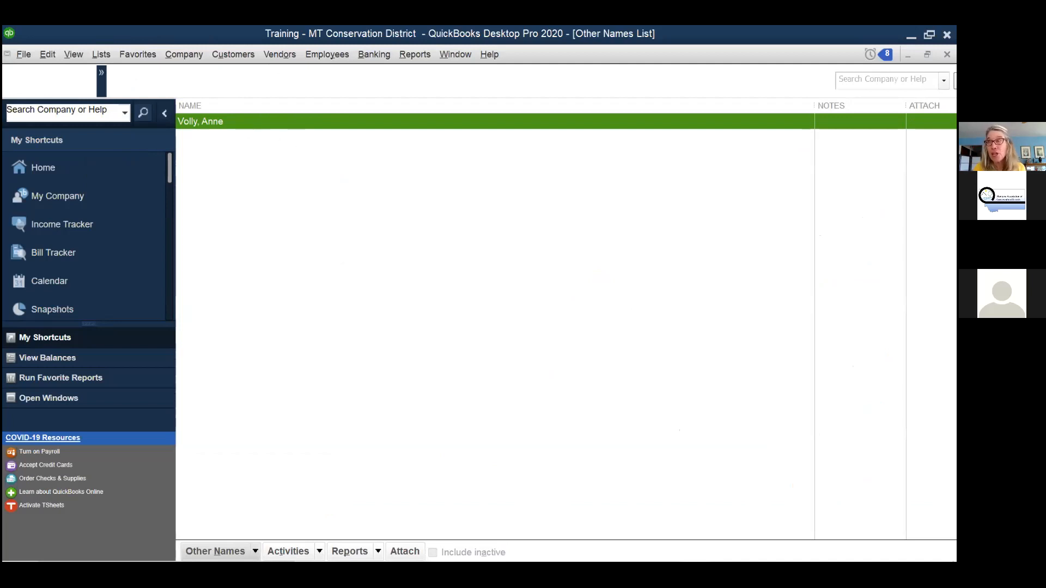
pyautogui.click(947, 54)
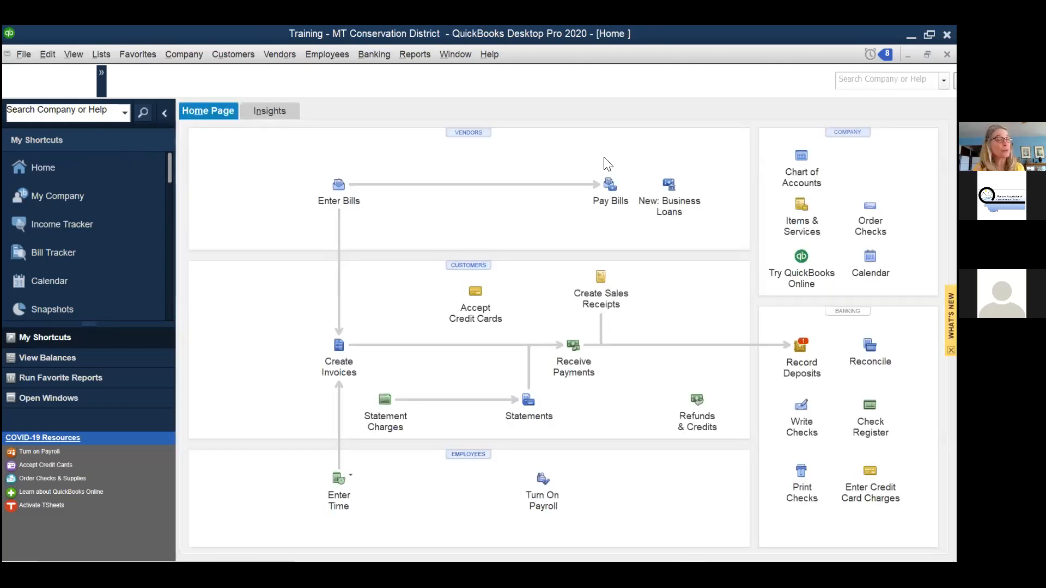
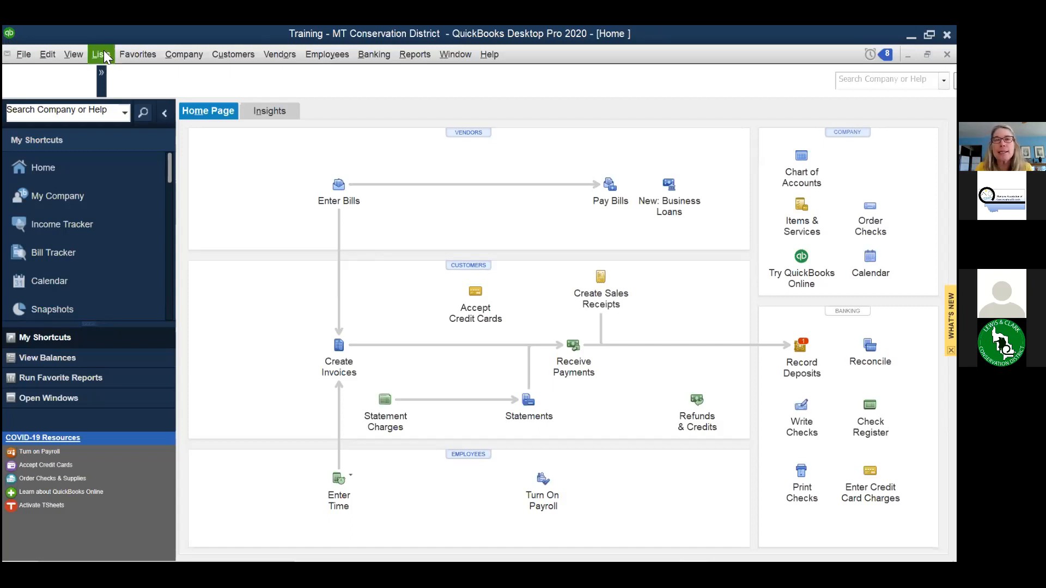
# - Run the Profit & Loss Standard report from Reports > Company & Financial
pyautogui.click(415, 55)
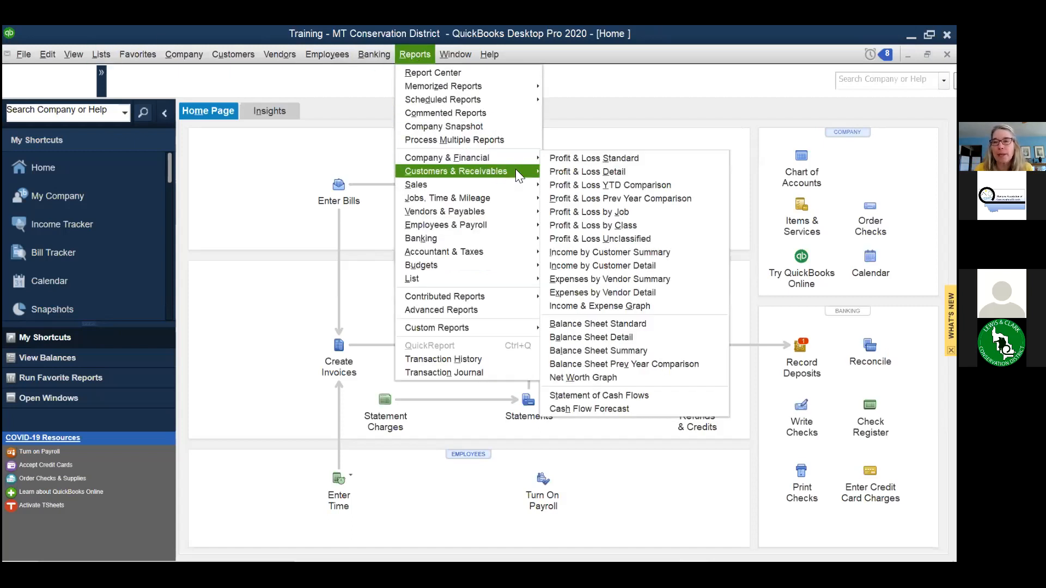
pyautogui.click(595, 158)
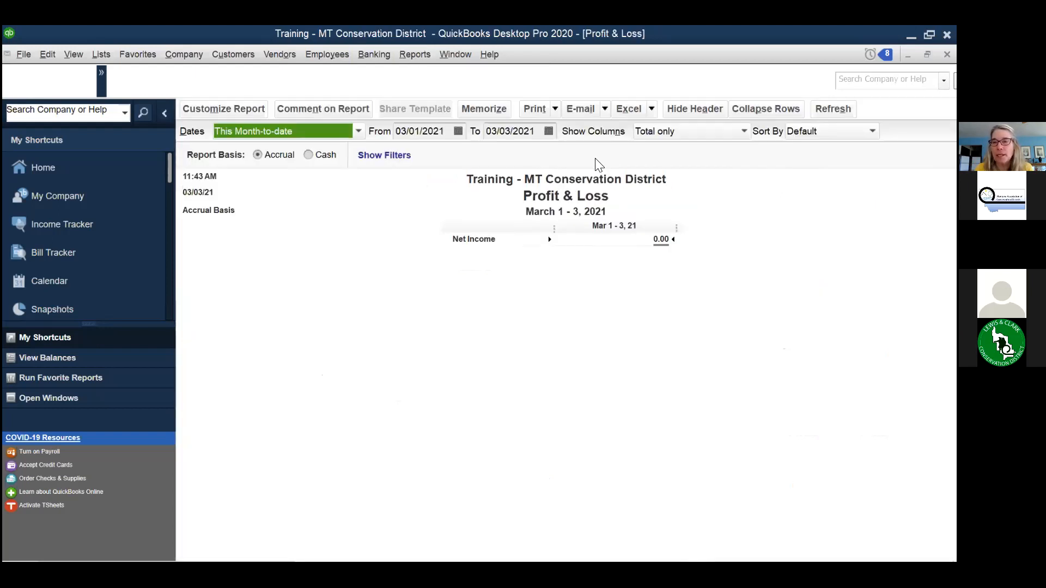
pyautogui.click(358, 131)
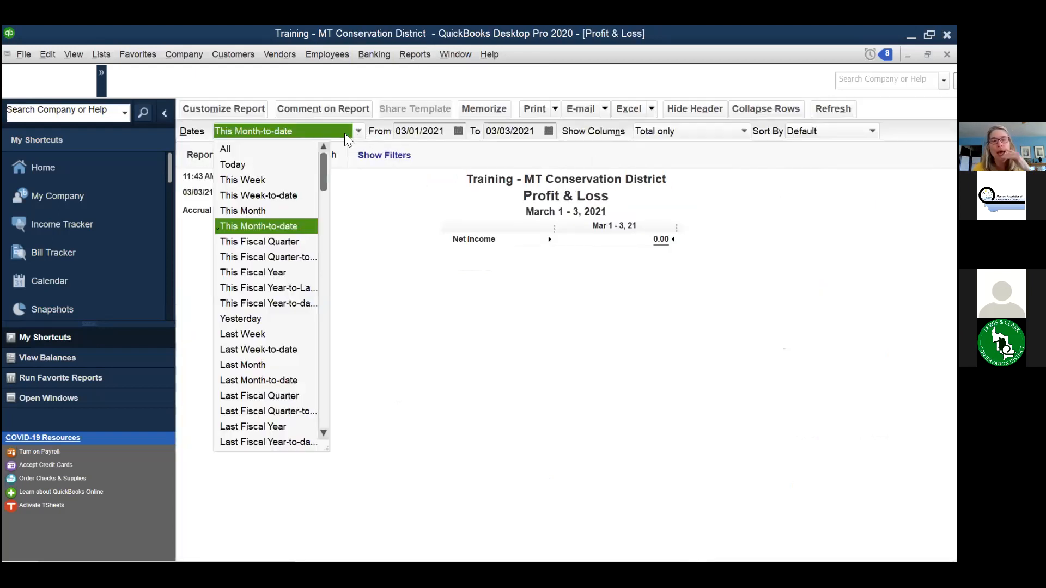
# - Set the report dates to This Fiscal Year, July 2020–June 2021, and scroll down the figures
pyautogui.click(261, 273)
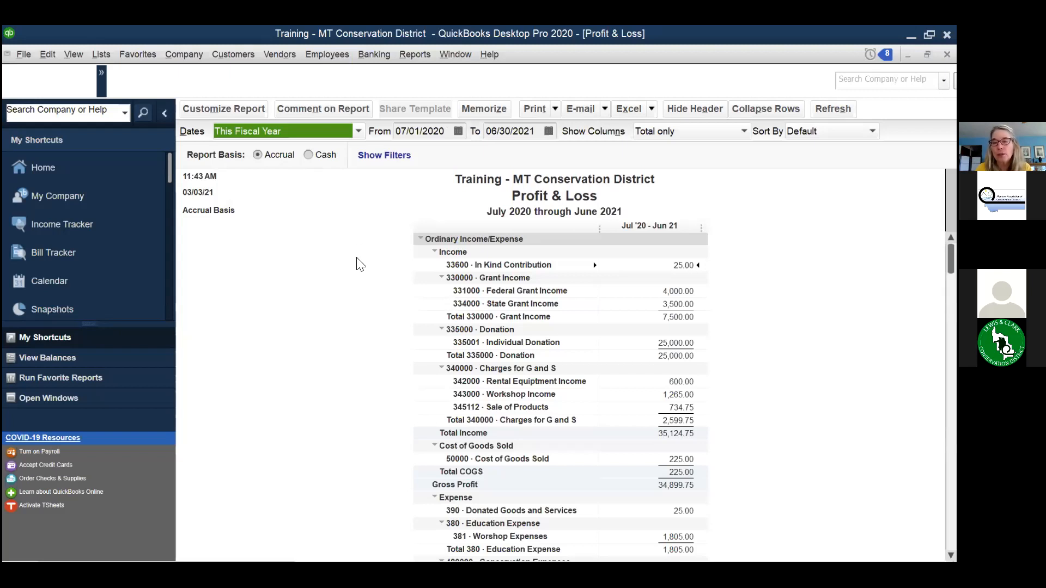
pyautogui.scroll(-3, 360, 265)
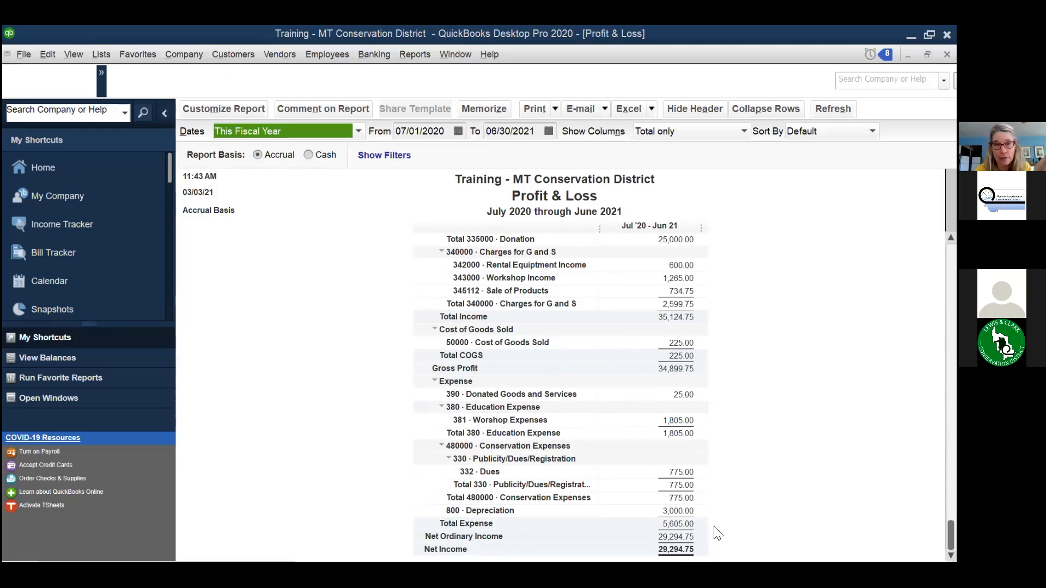
# - Compare the fiscal-year figures on Cash and Accrual bases, then close the report without memorizing
pyautogui.click(309, 156)
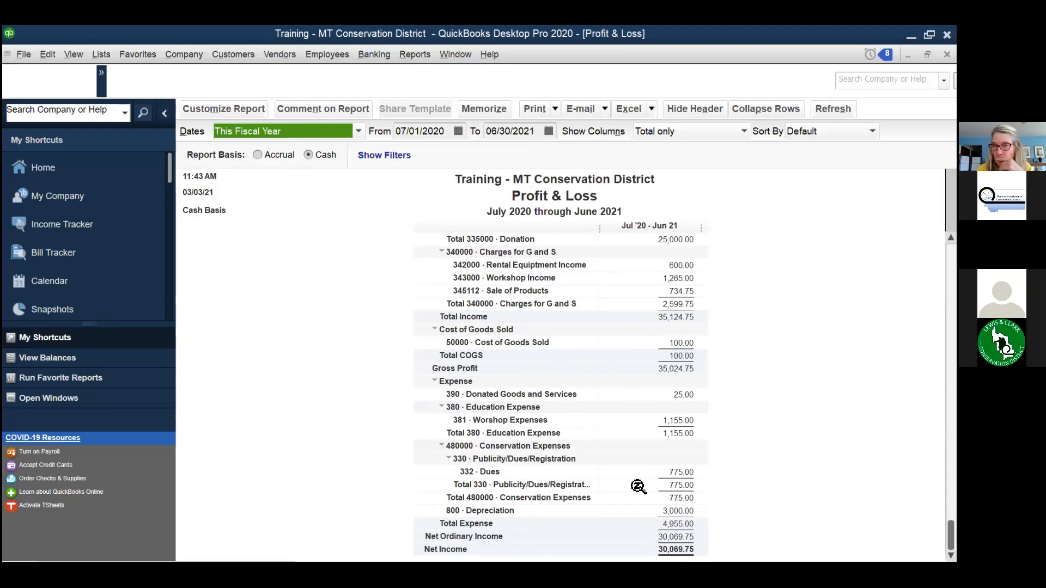
pyautogui.click(257, 154)
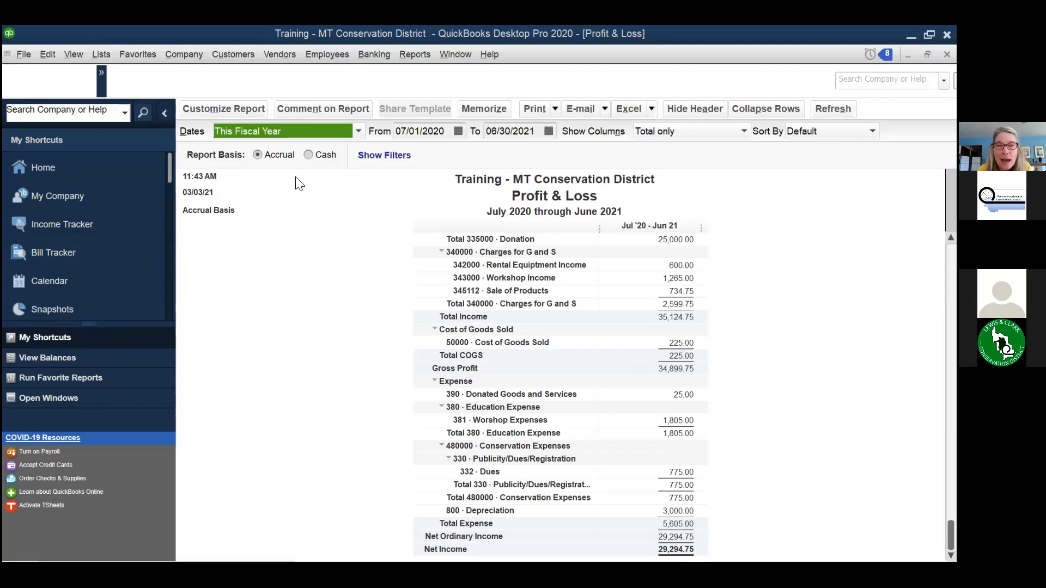
pyautogui.click(308, 155)
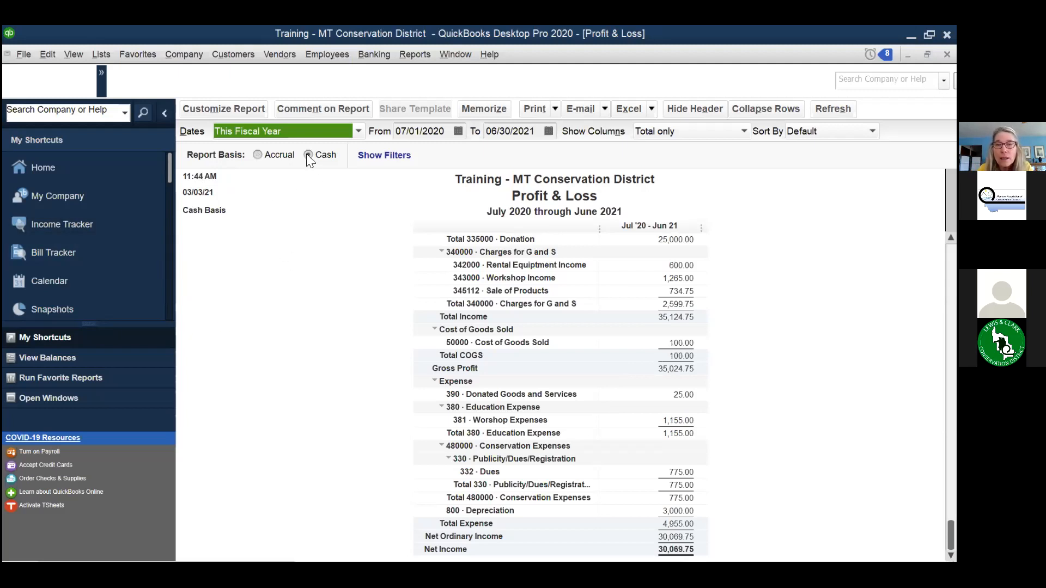
pyautogui.click(259, 155)
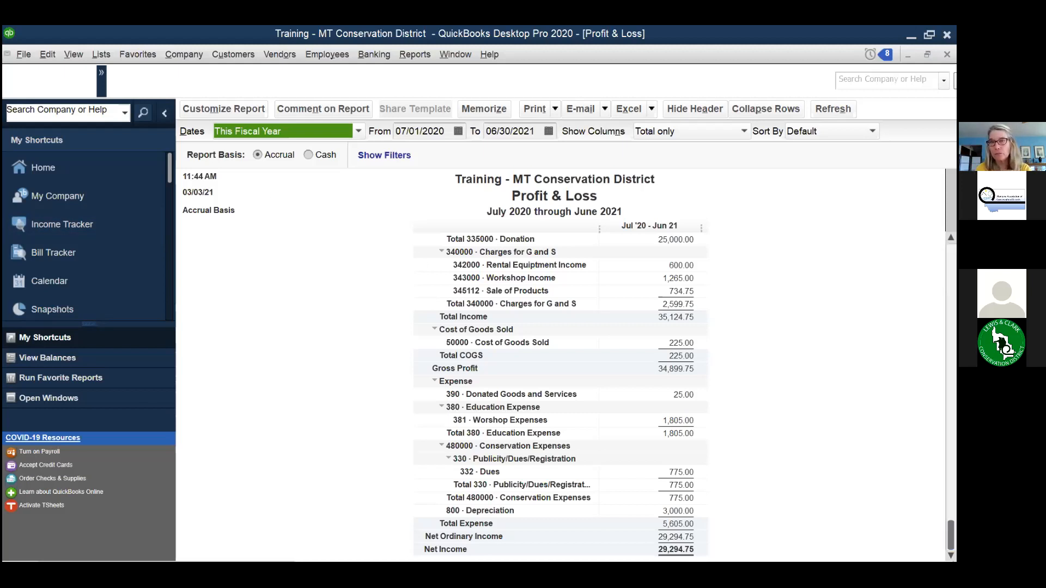
pyautogui.press('Escape')
pyautogui.click(553, 304)
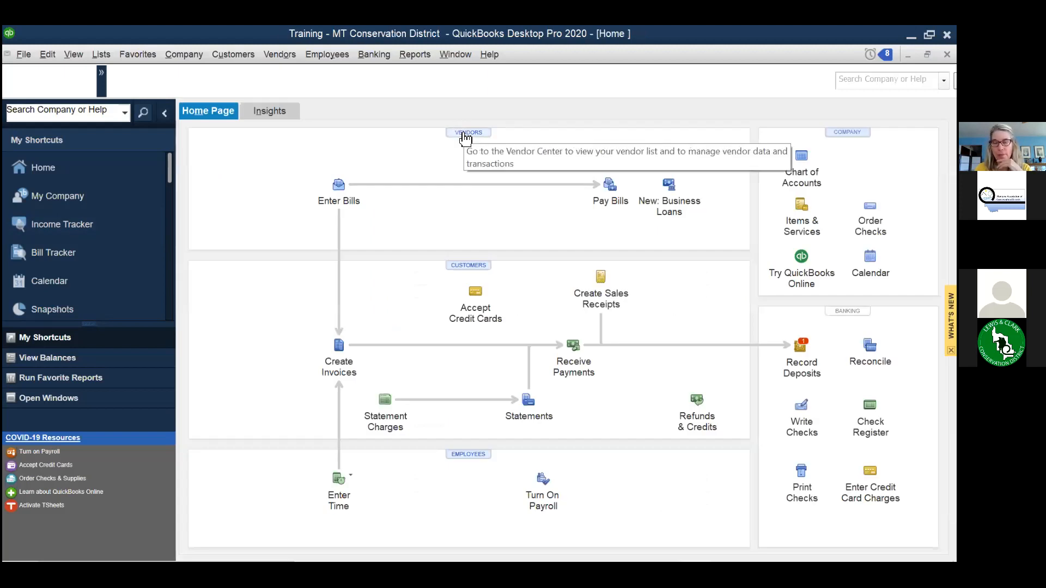
# - Open the Vendor Center from the Home page's Vendors button
pyautogui.click(464, 134)
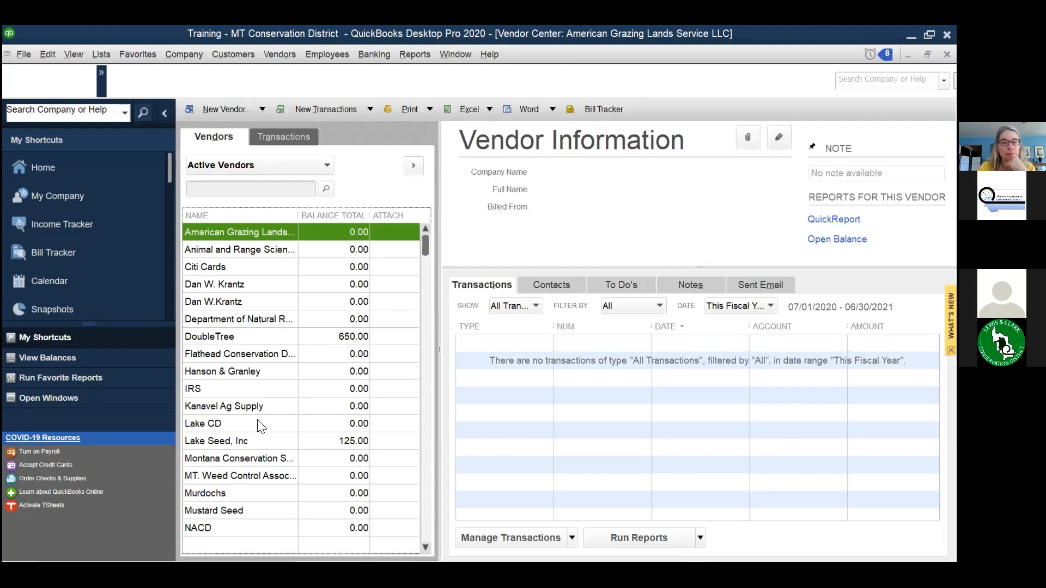
# - Select Murdochs to view its check 104 for -50.00, then close the Vendor Center
pyautogui.scroll(-1, 257, 422)
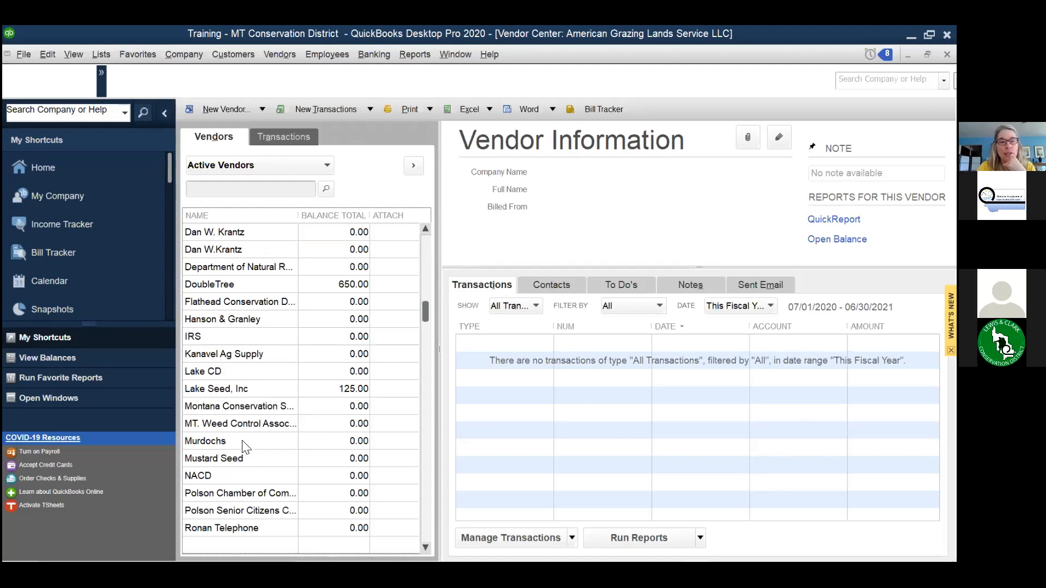
pyautogui.click(244, 442)
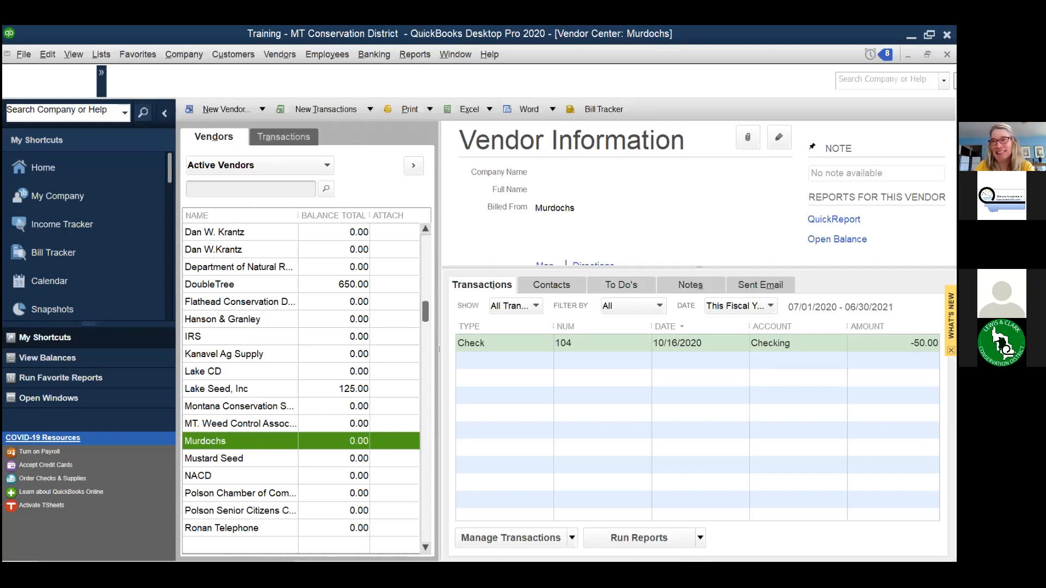
pyautogui.press('Escape')
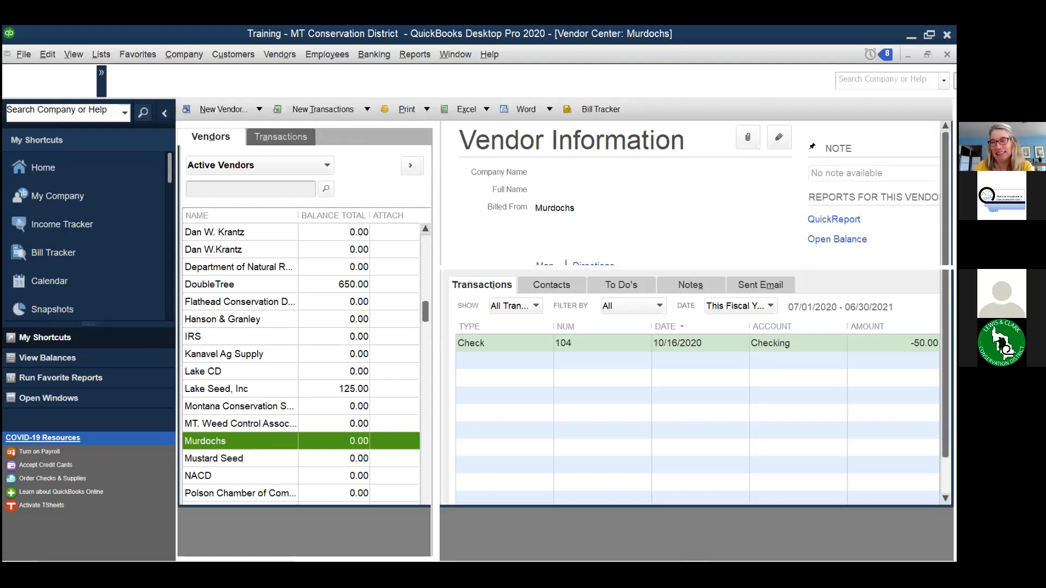